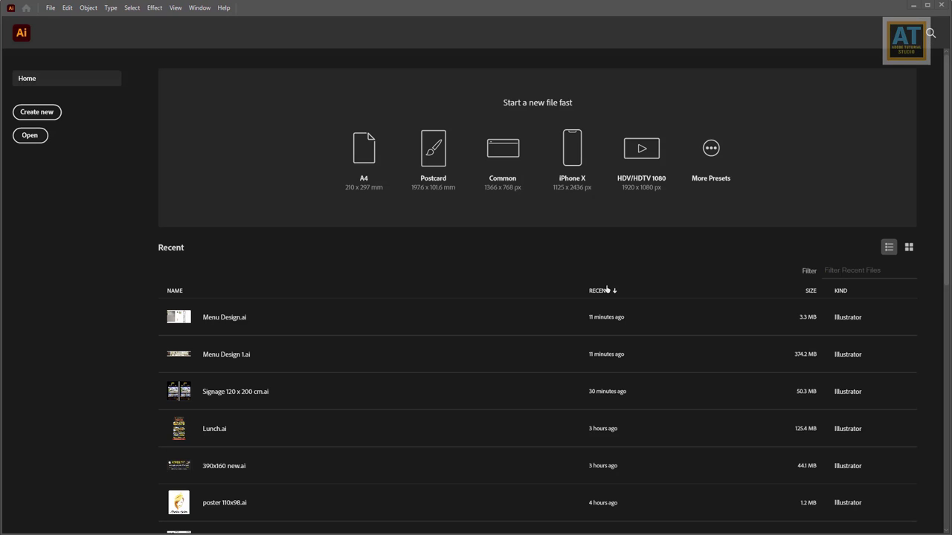
Create a new portrait A4 document from the 21 × 29.7 cm preset
{"action": "left_click", "coordinate": [56, 10]}
{"action": "left_click", "coordinate": [61, 19]}
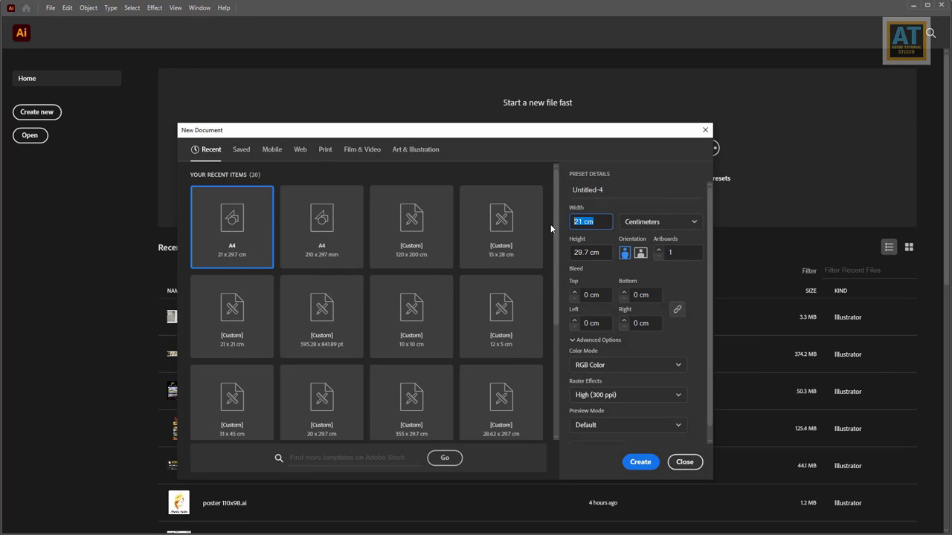
{"action": "left_click", "coordinate": [631, 462]}
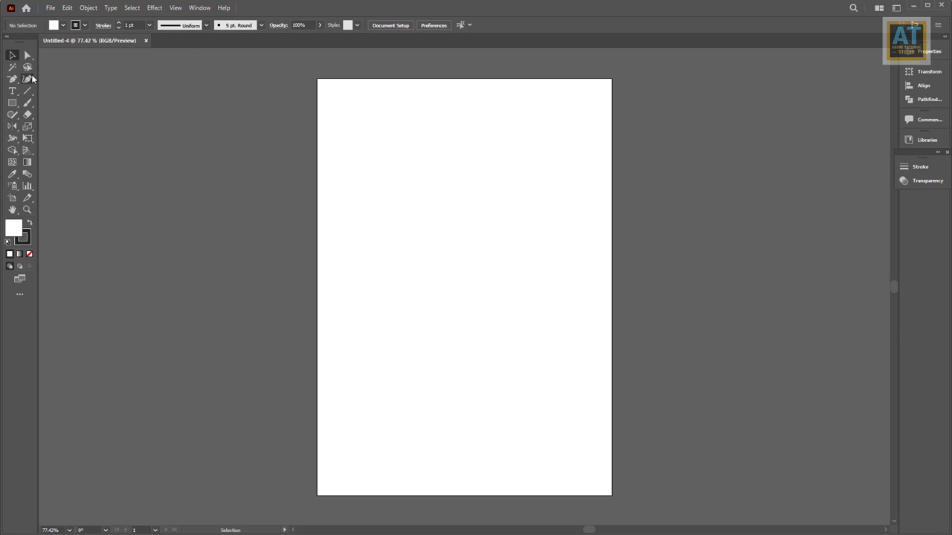
Place black-background.jpg onto the page
{"action": "left_click", "coordinate": [49, 8]}
{"action": "left_click", "coordinate": [64, 185]}
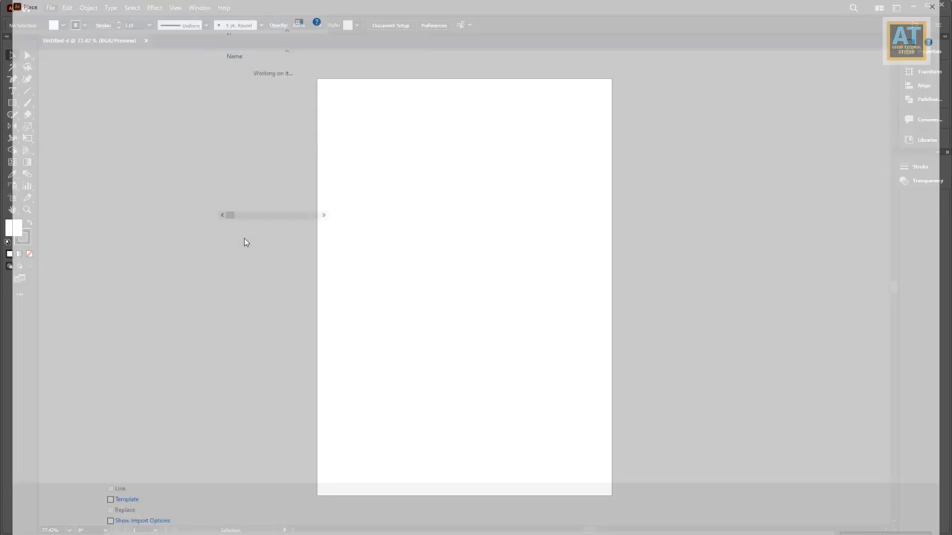
{"action": "left_click", "coordinate": [901, 37]}
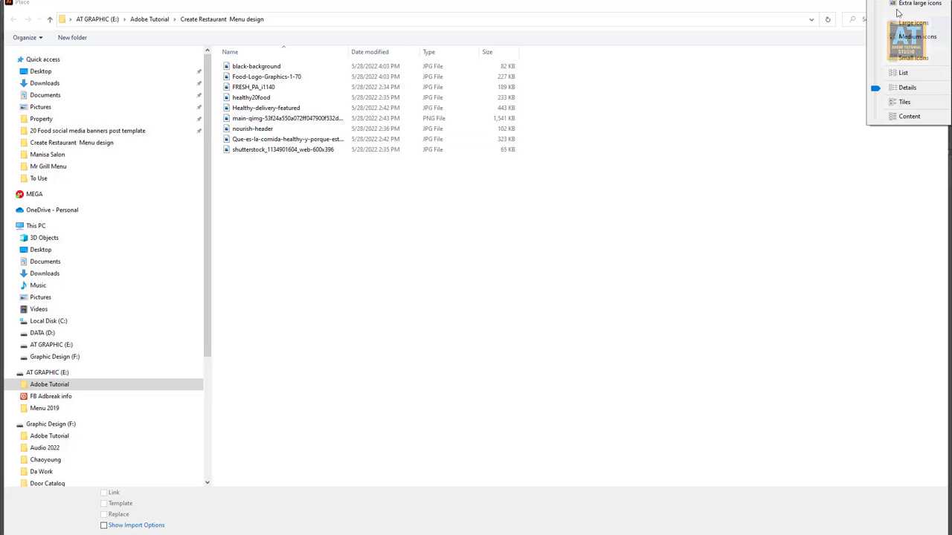
{"action": "left_click", "coordinate": [892, 20]}
{"action": "double_click", "coordinate": [268, 120]}
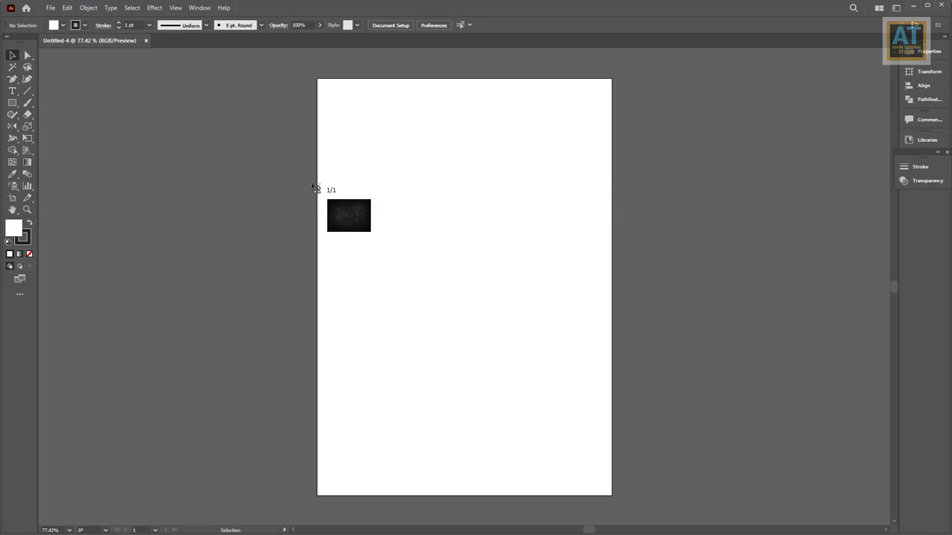
{"action": "left_click_drag", "start_coordinate": [466, 283], "coordinate": [601, 357]}
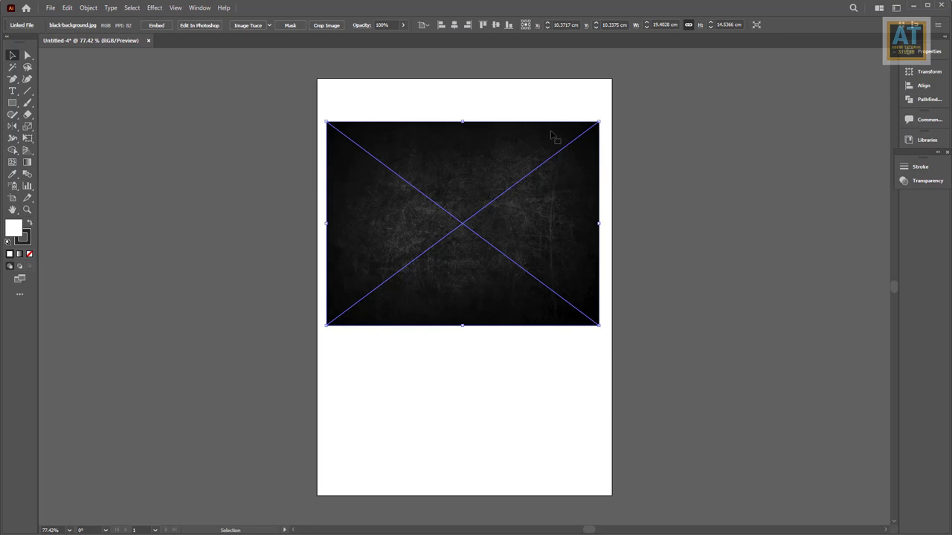
Rotate the background 90°, resize it to 21 × 29.7 cm, and align it to the artboard
{"action": "right_click", "coordinate": [439, 191]}
{"action": "mouse_move", "coordinate": [468, 259]}
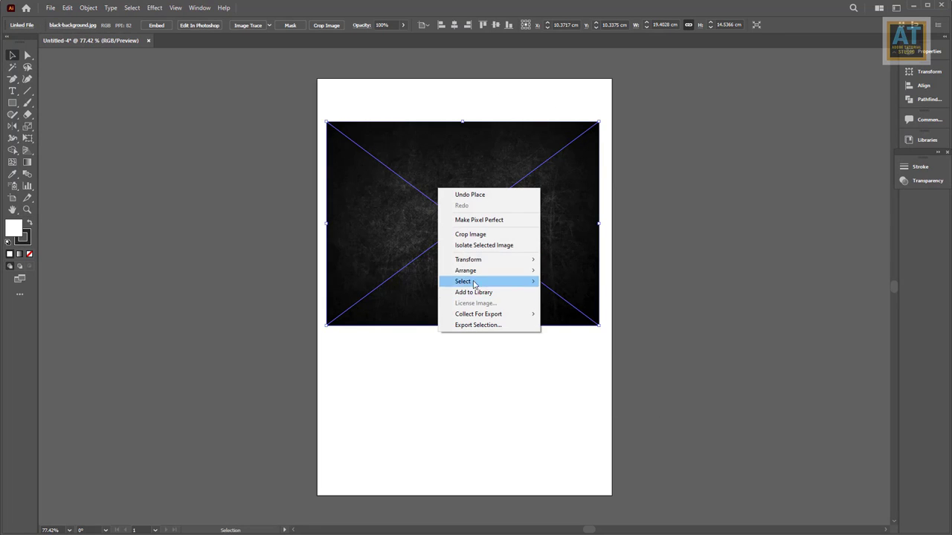
{"action": "left_click", "coordinate": [584, 284]}
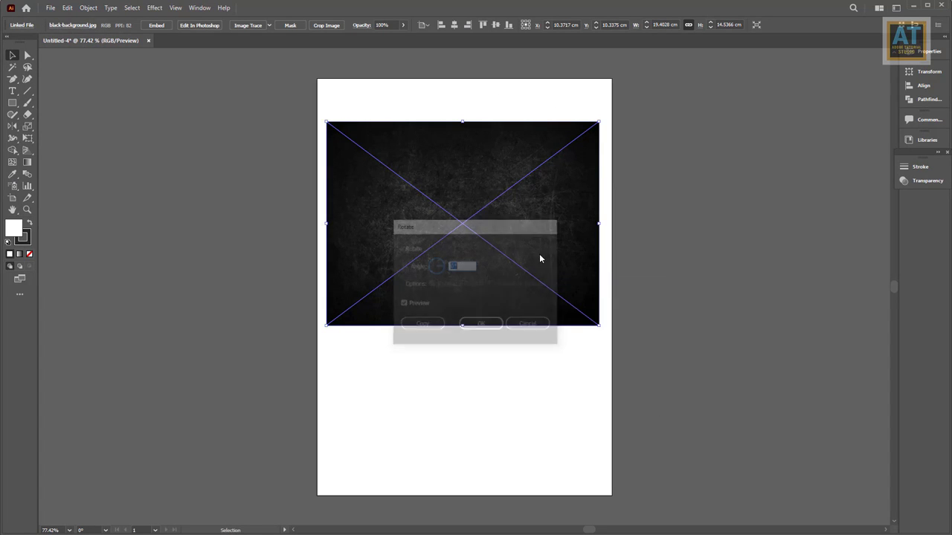
{"action": "type", "text": "90"}
{"action": "key", "text": "Return"}
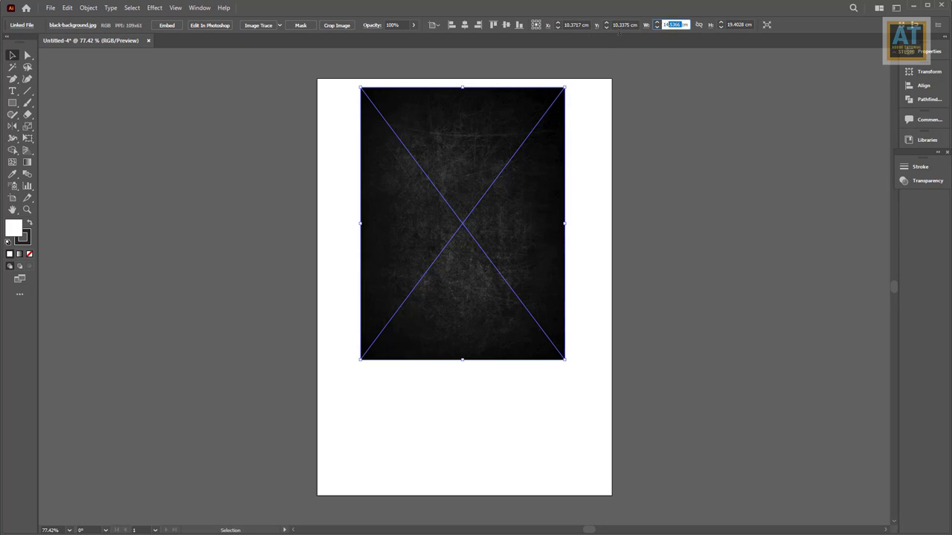
{"action": "type", "text": "1"}
{"action": "key", "text": "Tab"}
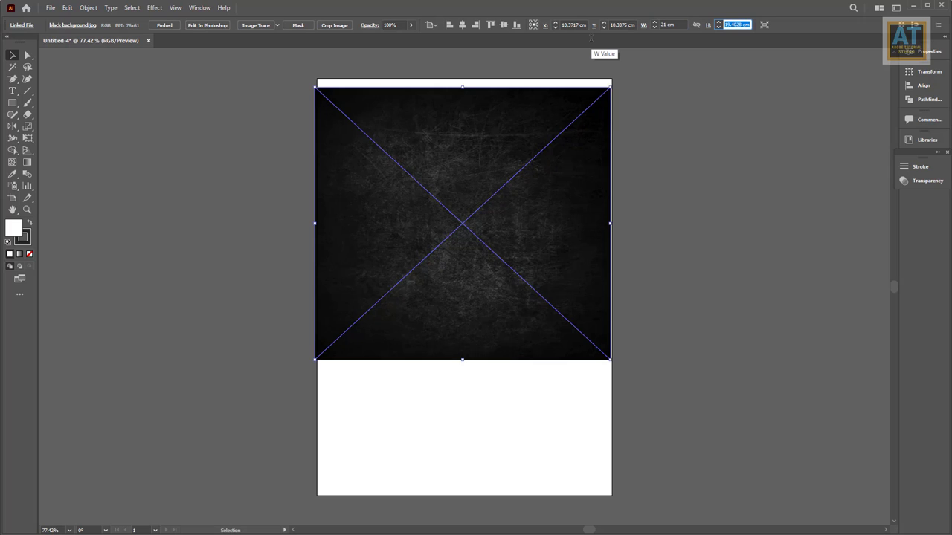
{"action": "type", "text": "29.7"}
{"action": "key", "text": "Return"}
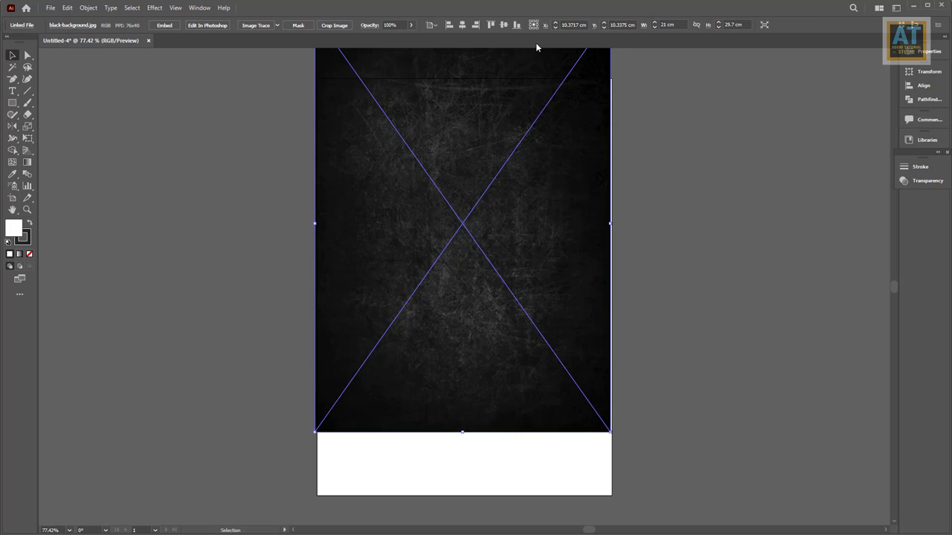
{"action": "left_click", "coordinate": [504, 25]}
{"action": "left_click", "coordinate": [651, 270]}
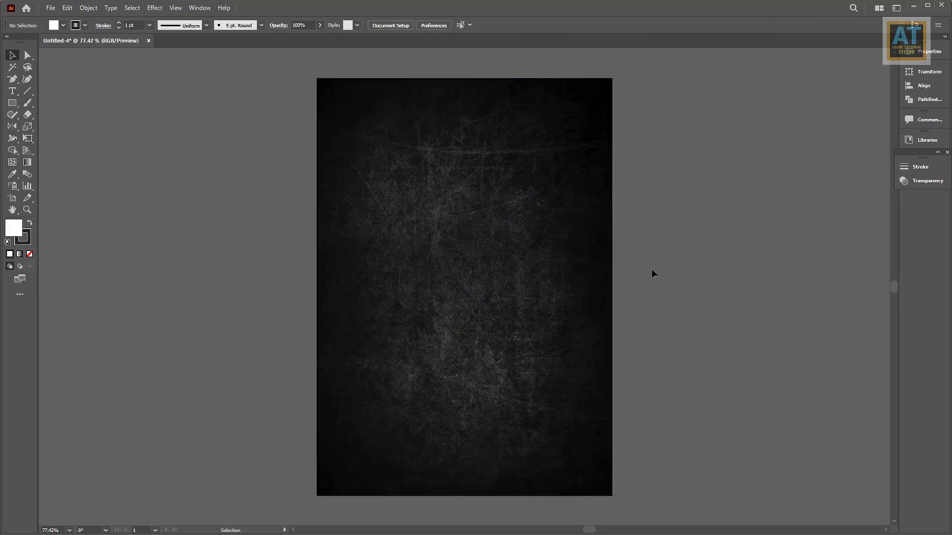
{"action": "mouse_move", "coordinate": [483, 256]}
{"action": "left_mouse_down"}
{"action": "mouse_move", "coordinate": [491, 285]}
{"action": "mouse_move", "coordinate": [468, 249]}
{"action": "left_mouse_up"}
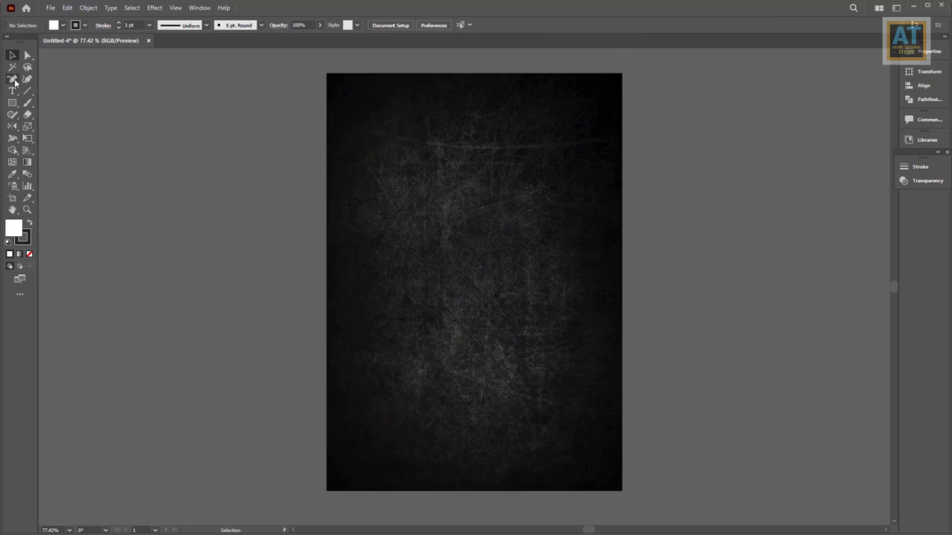
Draw a closed Pen path over the page top, with a curved lower edge extending past both sides
{"action": "left_click", "coordinate": [15, 80]}
{"action": "left_click", "coordinate": [49, 77]}
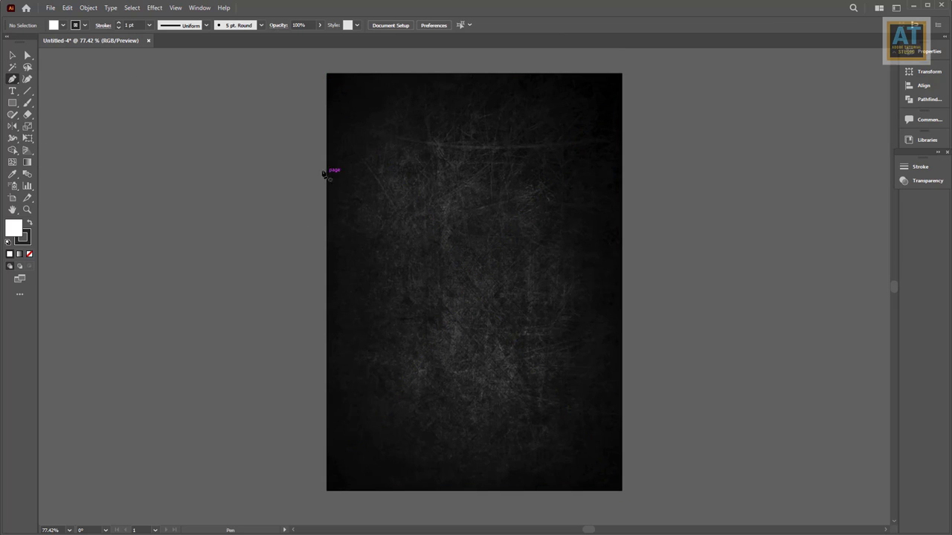
{"action": "left_click", "coordinate": [269, 144]}
{"action": "left_click_drag", "start_coordinate": [422, 230], "coordinate": [546, 202]}
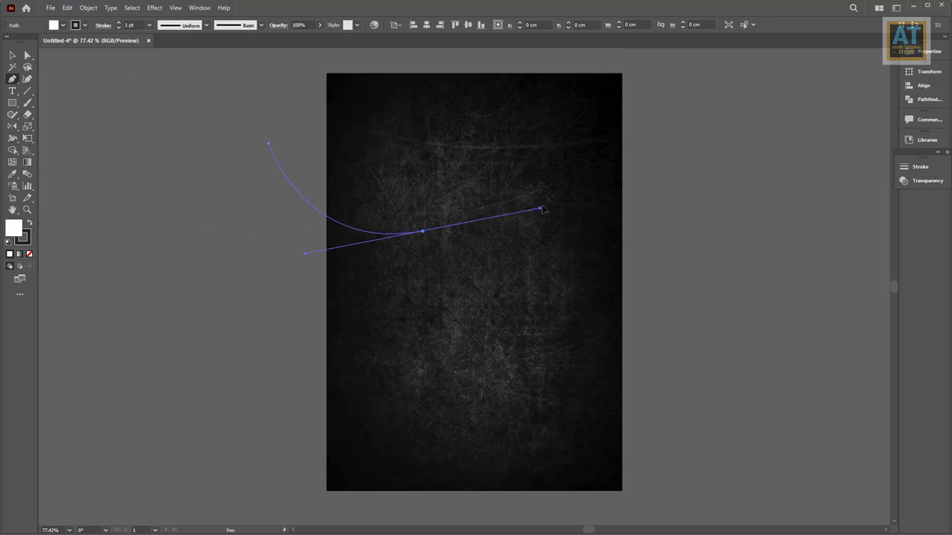
{"action": "left_click_drag", "start_coordinate": [686, 252], "coordinate": [693, 260]}
{"action": "left_click_drag", "start_coordinate": [782, 321], "coordinate": [784, 321]}
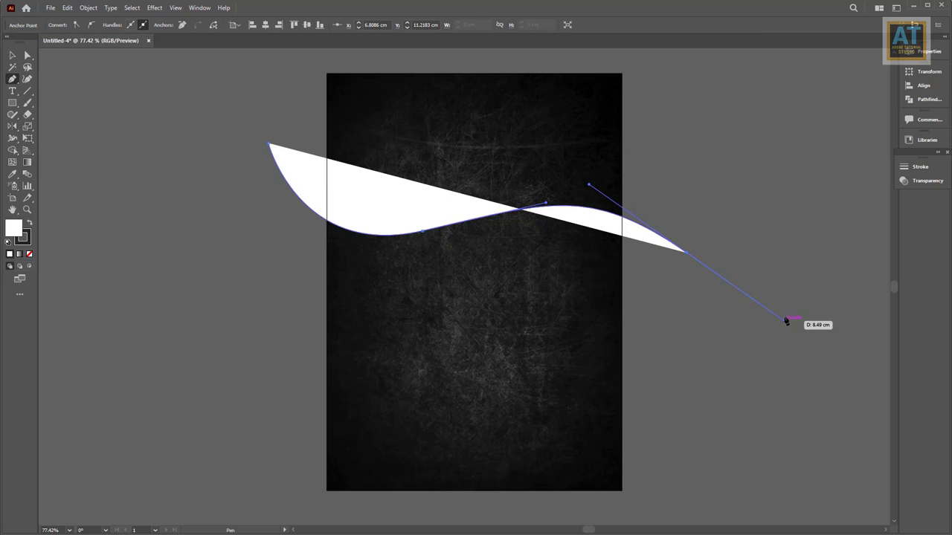
{"action": "left_click", "coordinate": [684, 59]}
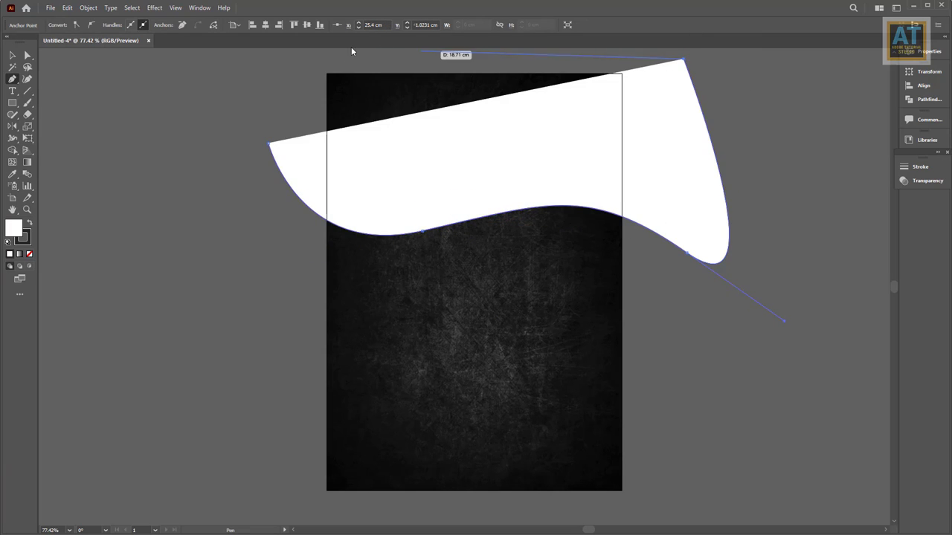
{"action": "left_click", "coordinate": [291, 58]}
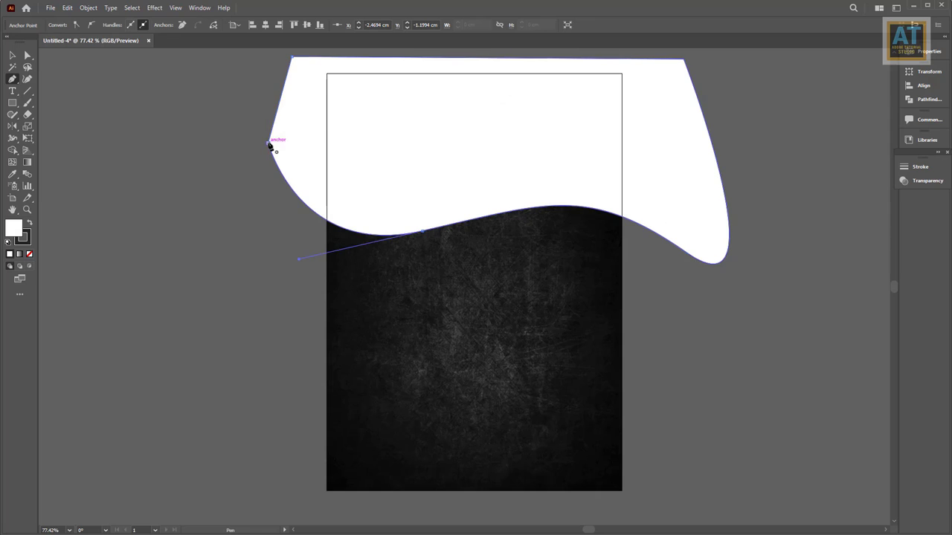
{"action": "key", "text": "v"}
{"action": "left_click", "coordinate": [314, 218]}
{"action": "left_click_drag", "start_coordinate": [314, 218], "coordinate": [280, 208]}
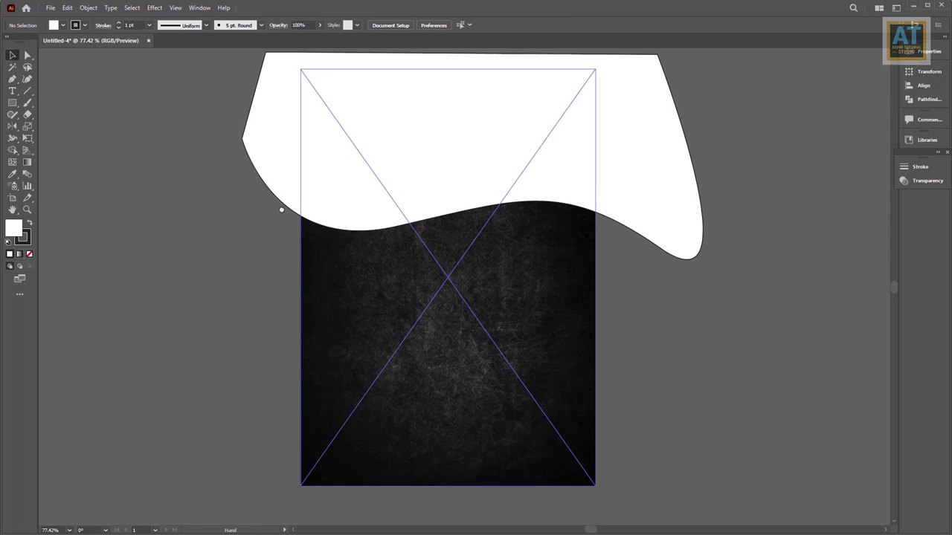
Remove the wave's stroke and paste a copy behind it, nudged slightly down
{"action": "left_click", "coordinate": [365, 188]}
{"action": "left_click", "coordinate": [77, 25]}
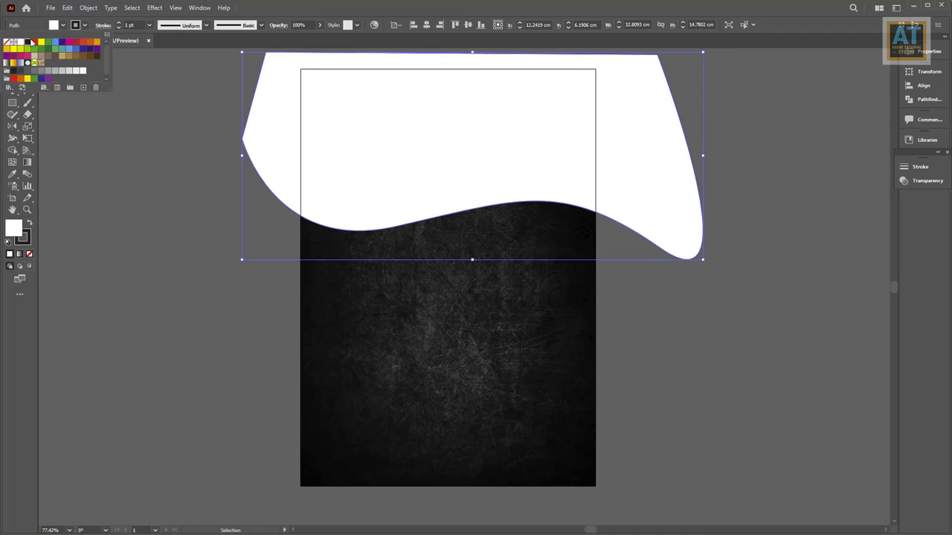
{"action": "left_click", "coordinate": [8, 43]}
{"action": "left_click", "coordinate": [69, 143]}
{"action": "left_click", "coordinate": [279, 170]}
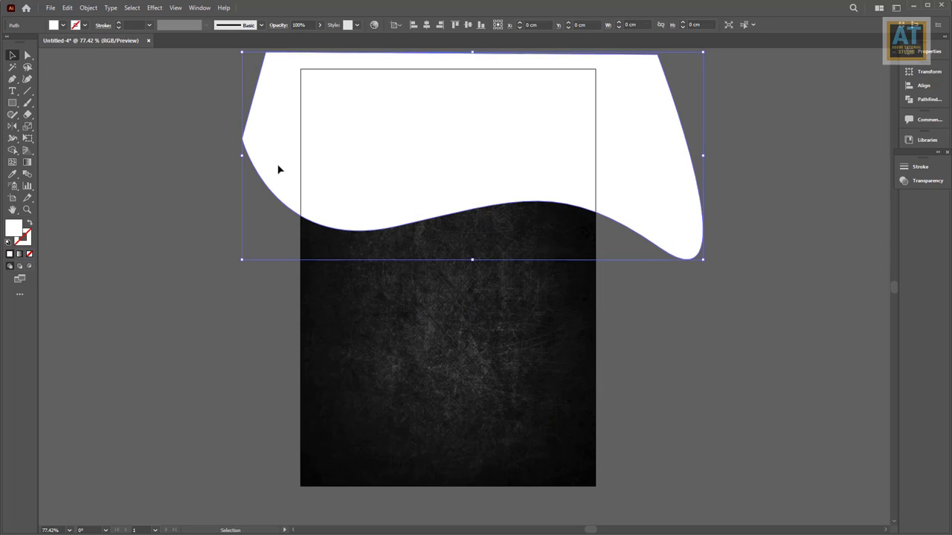
{"action": "left_click", "coordinate": [67, 9]}
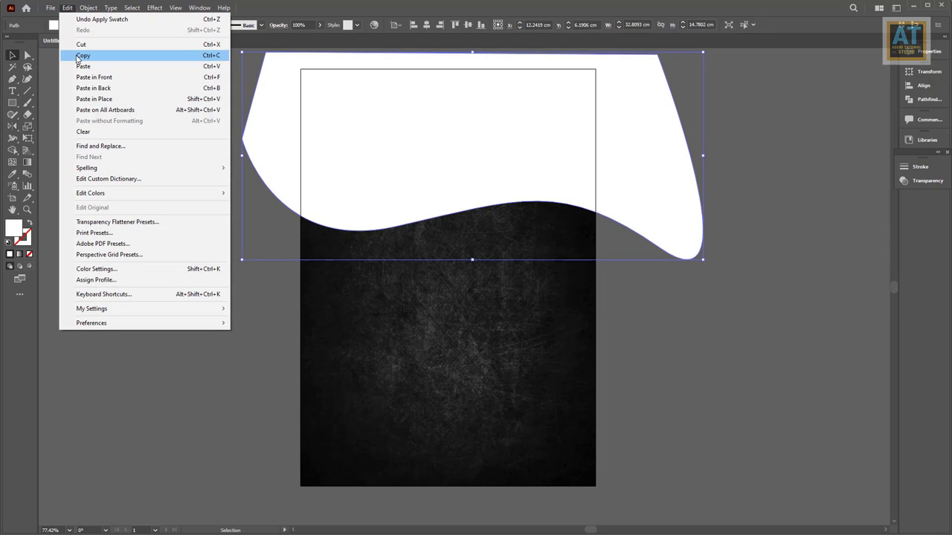
{"action": "left_click", "coordinate": [82, 55]}
{"action": "left_click", "coordinate": [68, 8]}
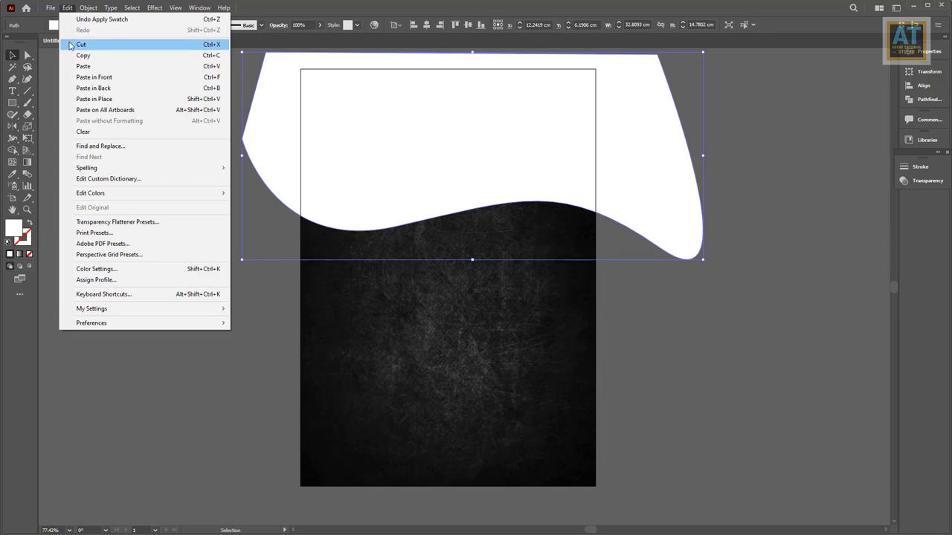
{"action": "left_click", "coordinate": [83, 88]}
{"action": "key", "text": "Down"}
{"action": "key", "text": "Down"}
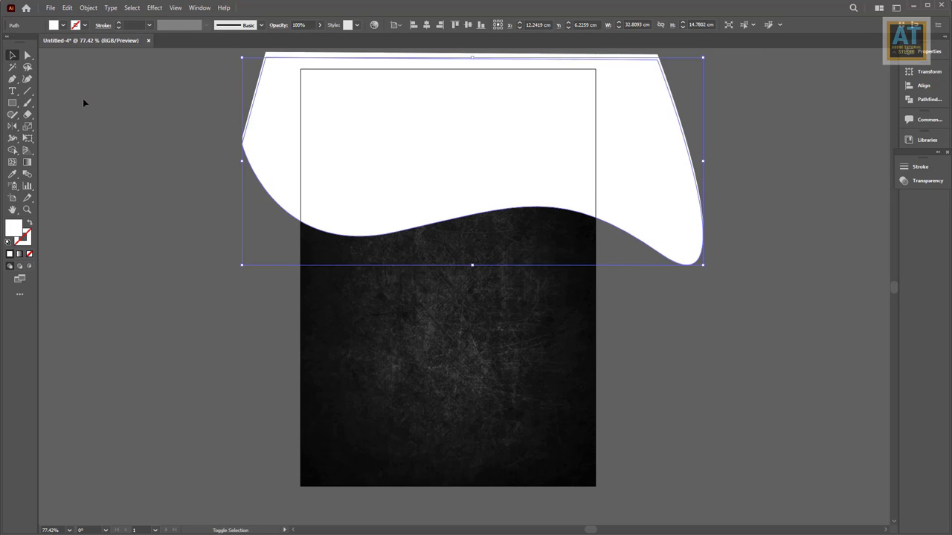
{"action": "key", "text": "Down"}
Fill the back copy red and the front wave yellow, then shift the yellow wave up slightly
{"action": "left_click", "coordinate": [63, 25]}
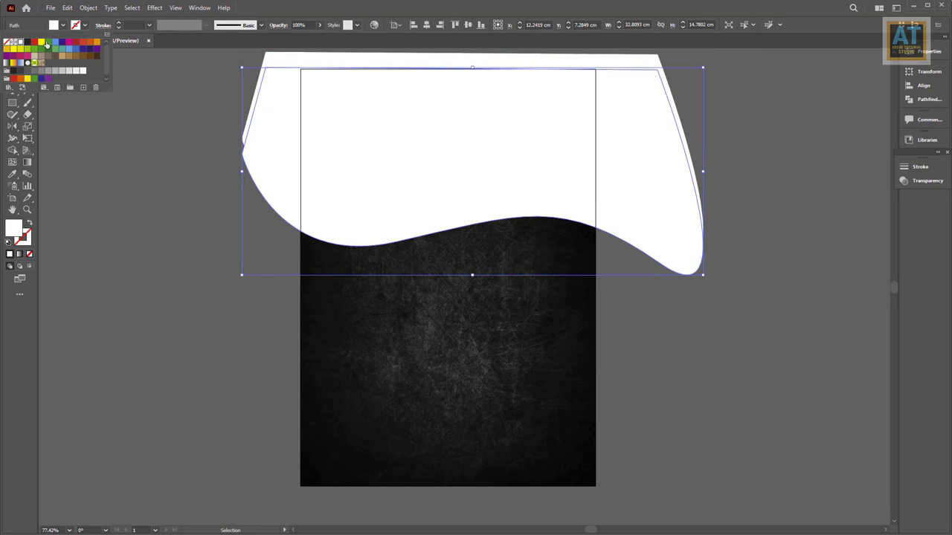
{"action": "left_click", "coordinate": [35, 43]}
{"action": "left_click", "coordinate": [412, 211]}
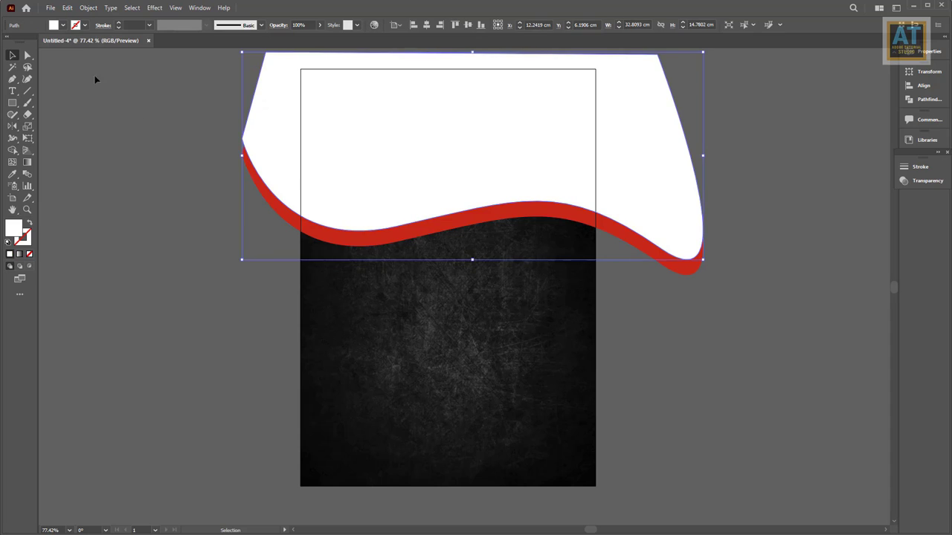
{"action": "left_click", "coordinate": [67, 26]}
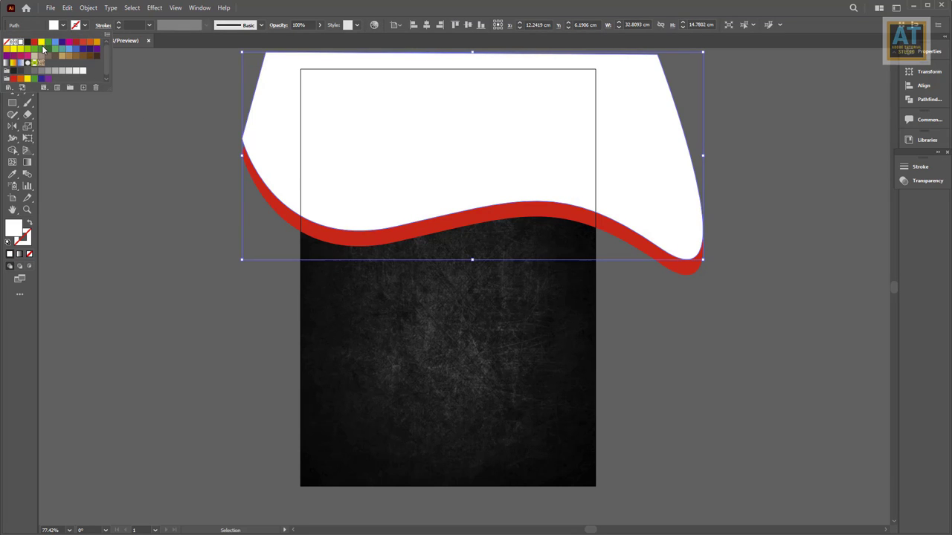
{"action": "left_click", "coordinate": [43, 49]}
{"action": "left_click", "coordinate": [42, 43]}
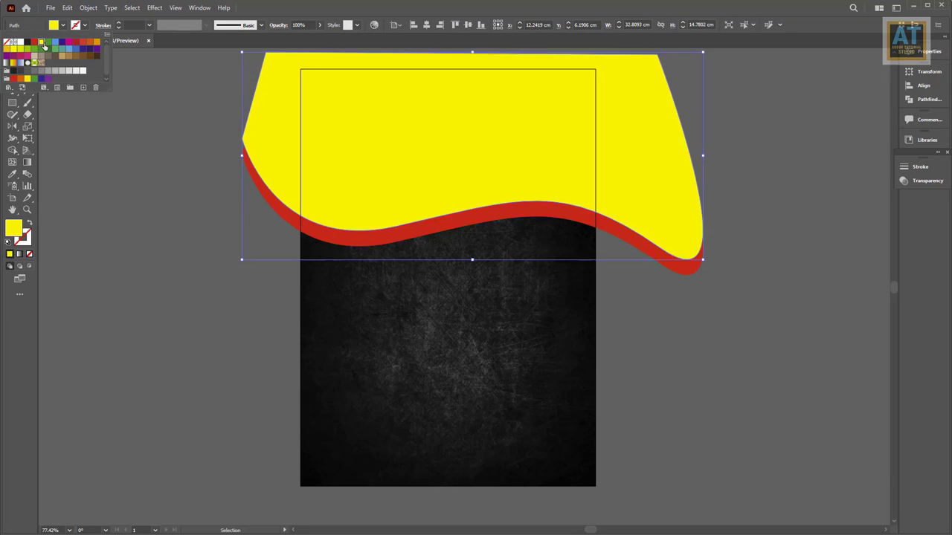
{"action": "left_click", "coordinate": [127, 206]}
{"action": "left_click_drag", "start_coordinate": [358, 197], "coordinate": [355, 201]}
{"action": "left_click_drag", "start_coordinate": [658, 227], "coordinate": [652, 178]}
{"action": "left_click", "coordinate": [621, 297]}
{"action": "scroll", "coordinate": [503, 282], "scroll_direction": "down", "scroll_amount": 2}
Draw a yellow ellipse across the bottom of the page
{"action": "scroll", "coordinate": [503, 283], "scroll_direction": "down", "scroll_amount": 1}
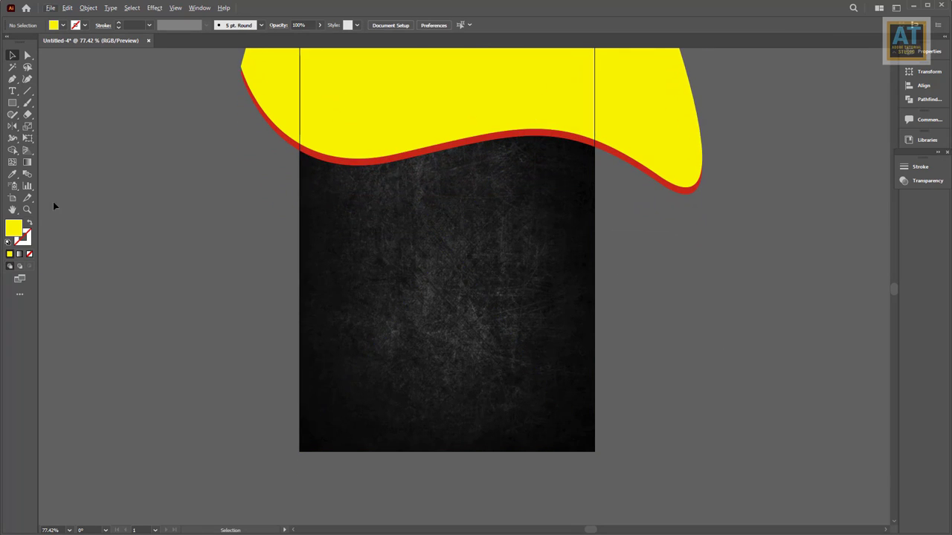
{"action": "left_click_drag", "start_coordinate": [12, 109], "coordinate": [45, 126]}
{"action": "mouse_move", "coordinate": [468, 401]}
{"action": "left_mouse_down"}
{"action": "mouse_move", "coordinate": [769, 490]}
{"action": "mouse_move", "coordinate": [723, 468]}
{"action": "left_mouse_up"}
{"action": "scroll", "coordinate": [720, 468], "scroll_direction": "up", "scroll_amount": 1}
{"action": "scroll", "coordinate": [404, 379], "scroll_direction": "down", "scroll_amount": 2}
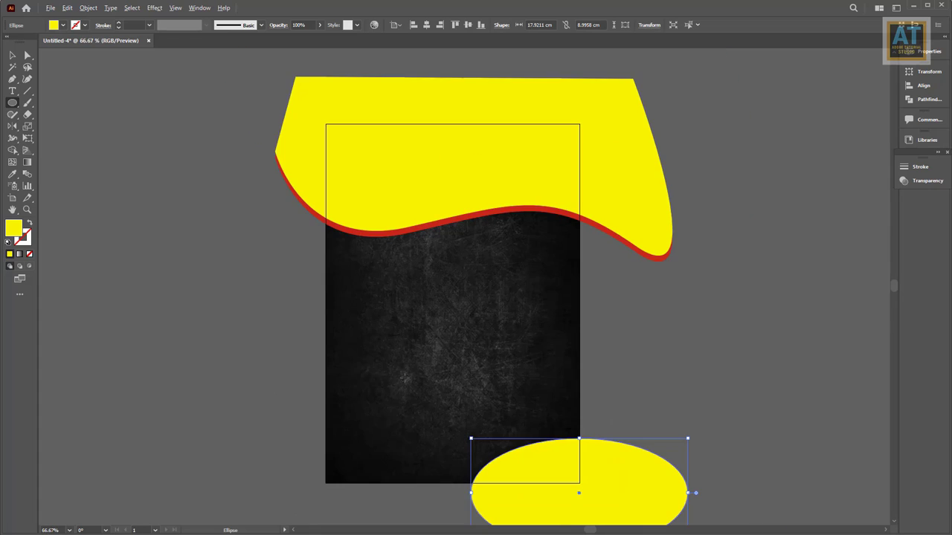
{"action": "left_click", "coordinate": [13, 55]}
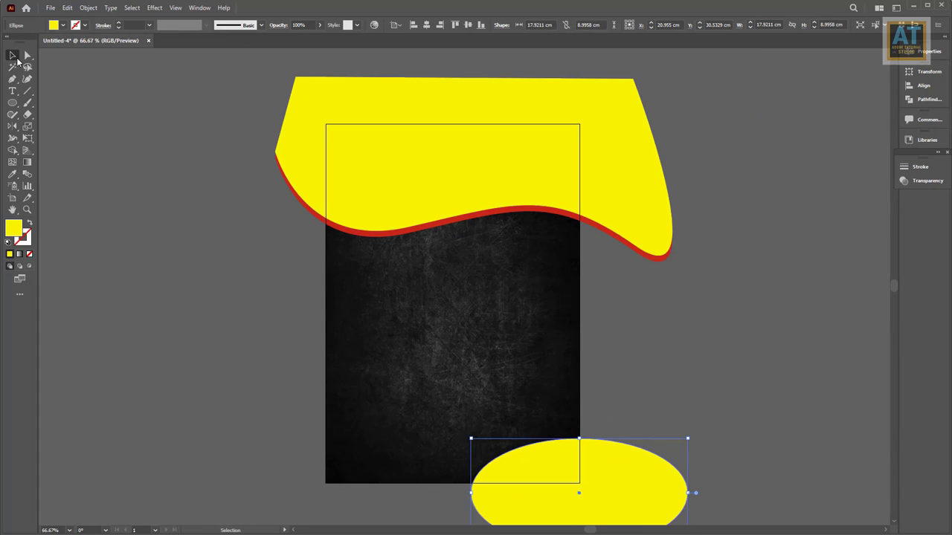
Paste a copy of the ellipse behind it and fill the copy red
{"action": "left_click", "coordinate": [70, 9]}
{"action": "left_click", "coordinate": [82, 55]}
{"action": "left_click", "coordinate": [67, 8]}
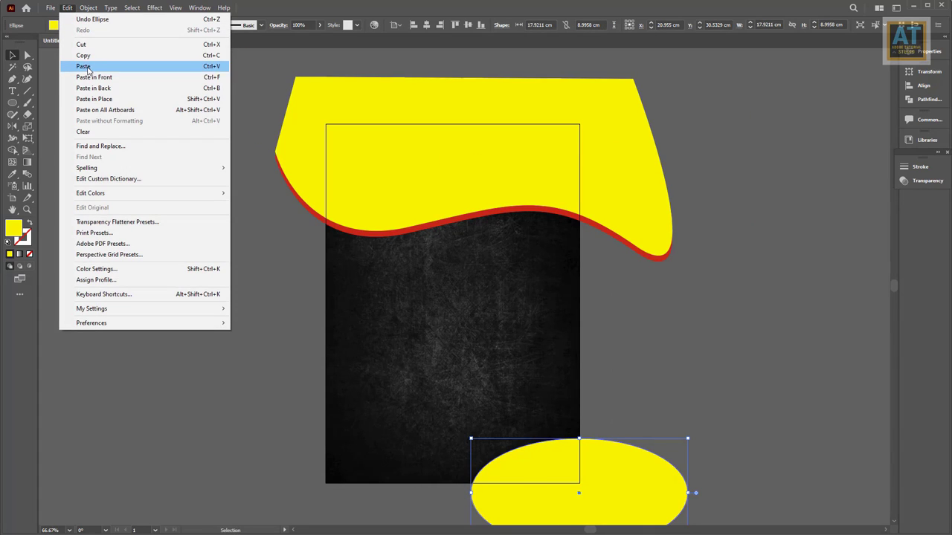
{"action": "left_click", "coordinate": [93, 89]}
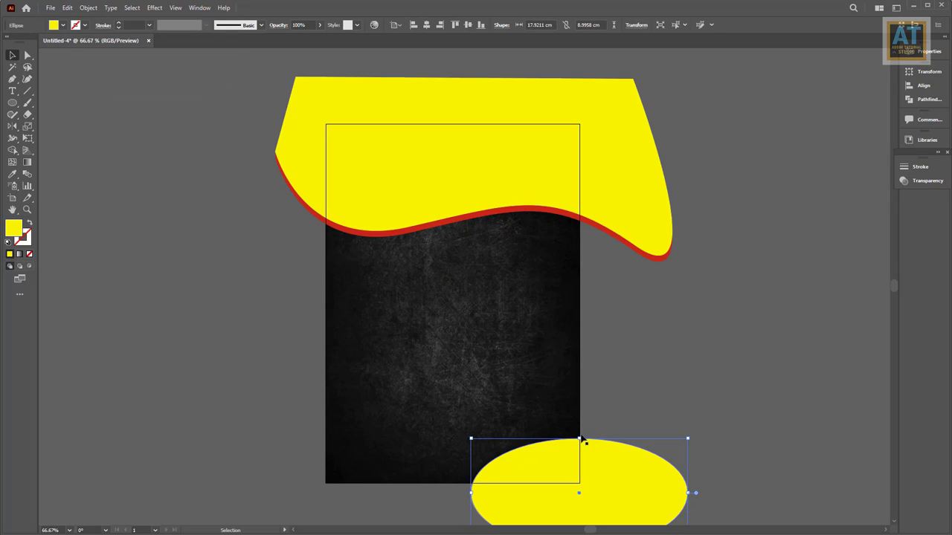
{"action": "left_click", "coordinate": [417, 312], "text": "shift"}
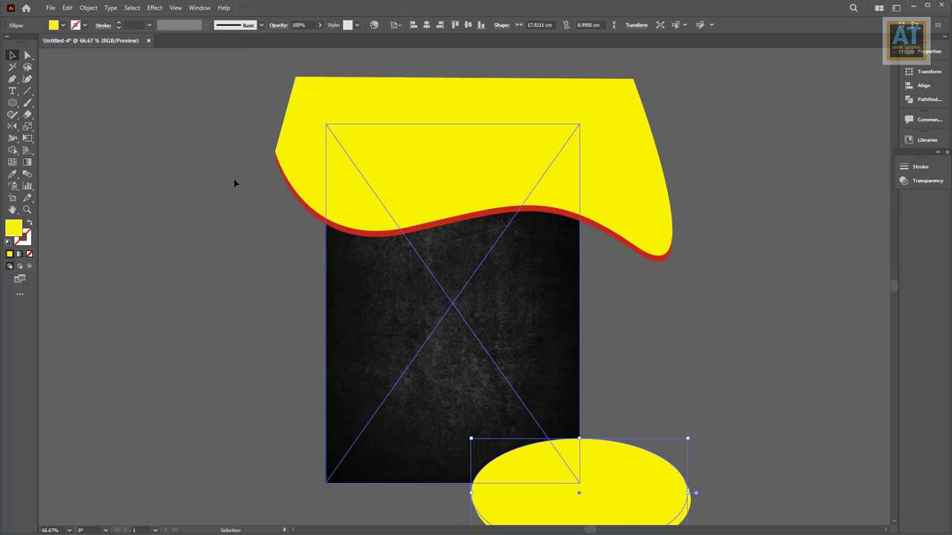
{"action": "left_click", "coordinate": [54, 25]}
{"action": "left_click", "coordinate": [35, 43]}
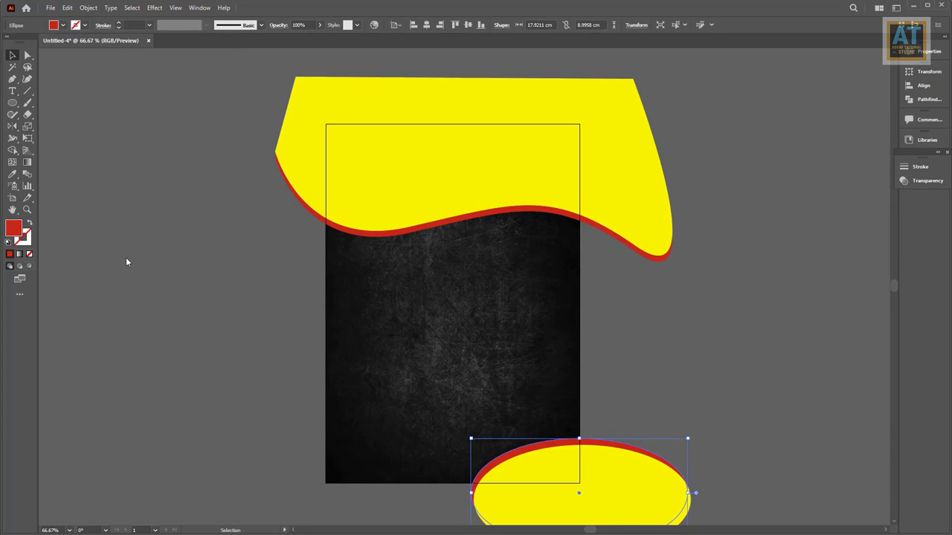
{"action": "left_click", "coordinate": [589, 425]}
Select the bottom ellipse and top wave, then apply an Object menu command
{"action": "left_click", "coordinate": [617, 494]}
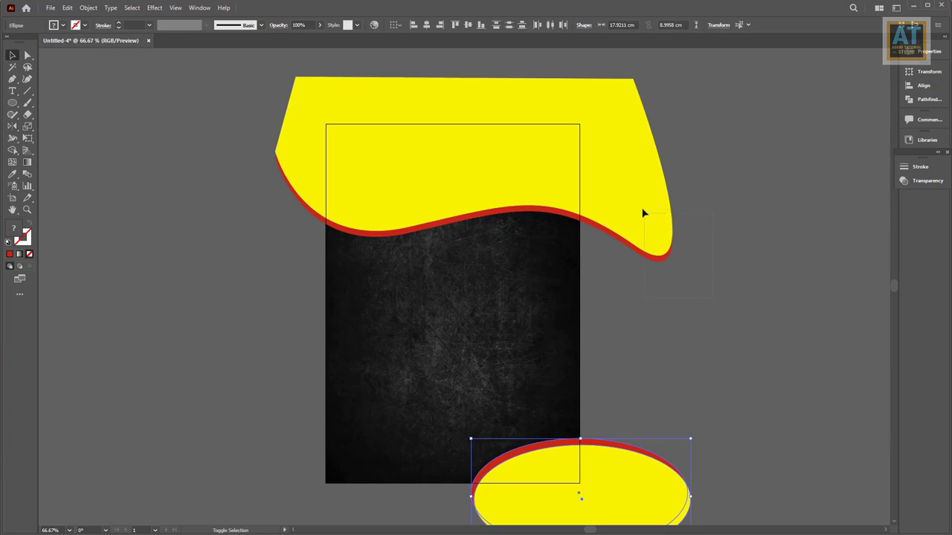
{"action": "left_click", "coordinate": [650, 258]}
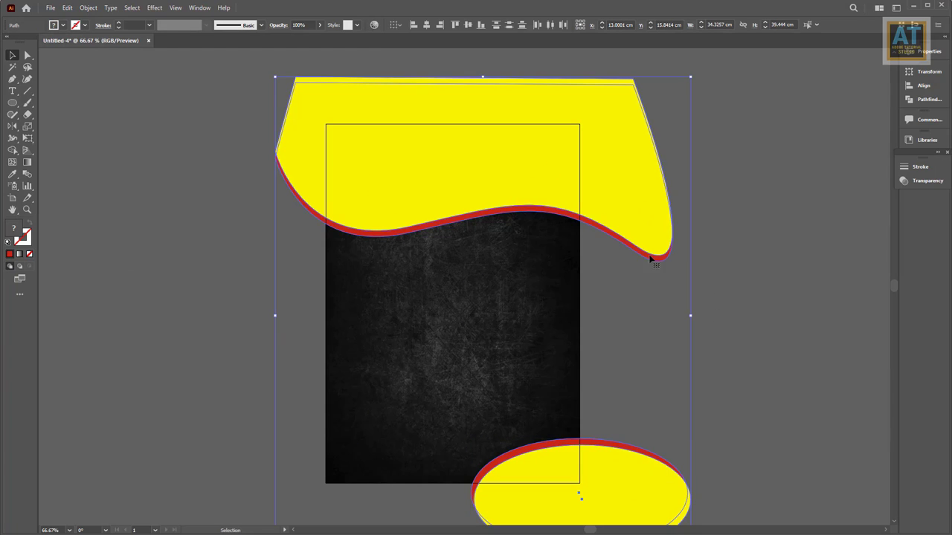
{"action": "left_click", "coordinate": [89, 7]}
{"action": "left_click", "coordinate": [97, 56]}
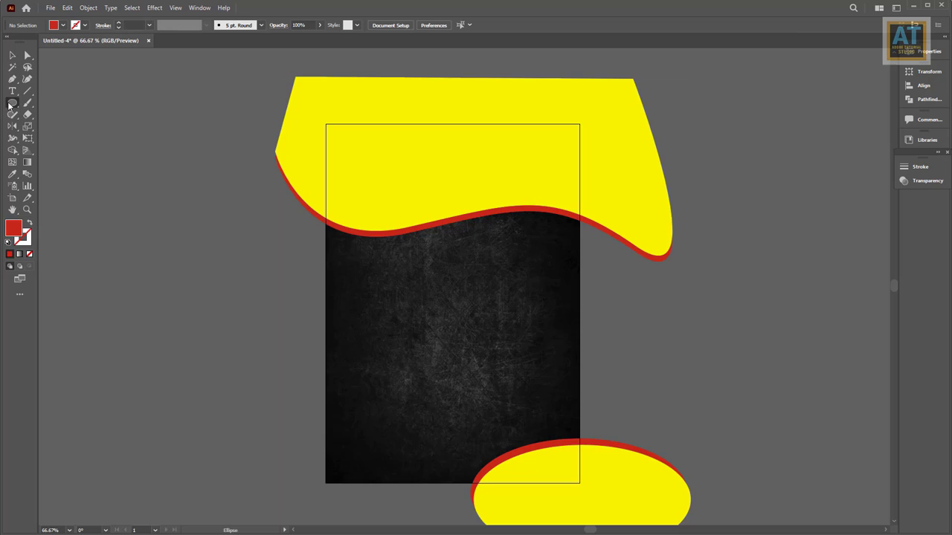
Create a 21 × 29.7 cm rectangle aligned to the artboard's centre and top
{"action": "left_click_drag", "start_coordinate": [9, 105], "coordinate": [67, 102]}
{"action": "left_click", "coordinate": [300, 133]}
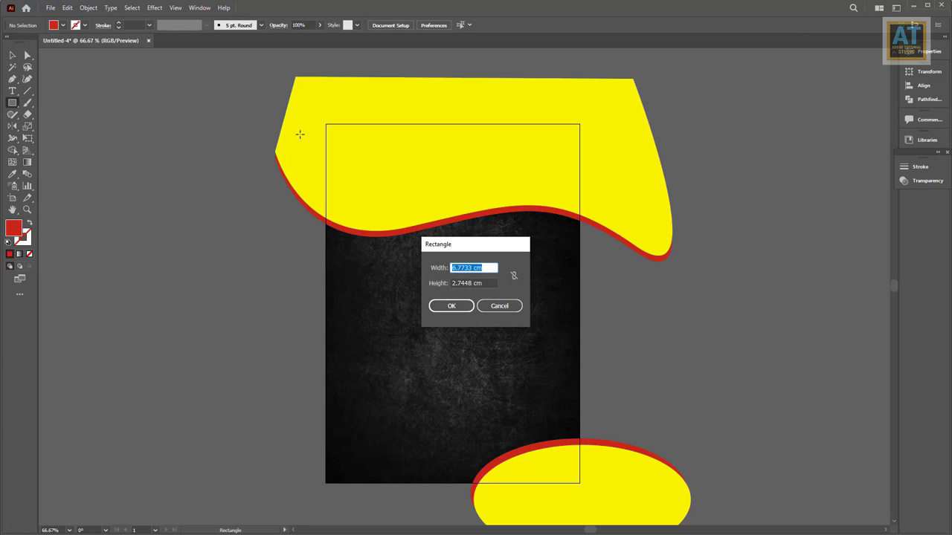
{"action": "type", "text": "1"}
{"action": "key", "text": "Tab"}
{"action": "type", "text": "29.7"}
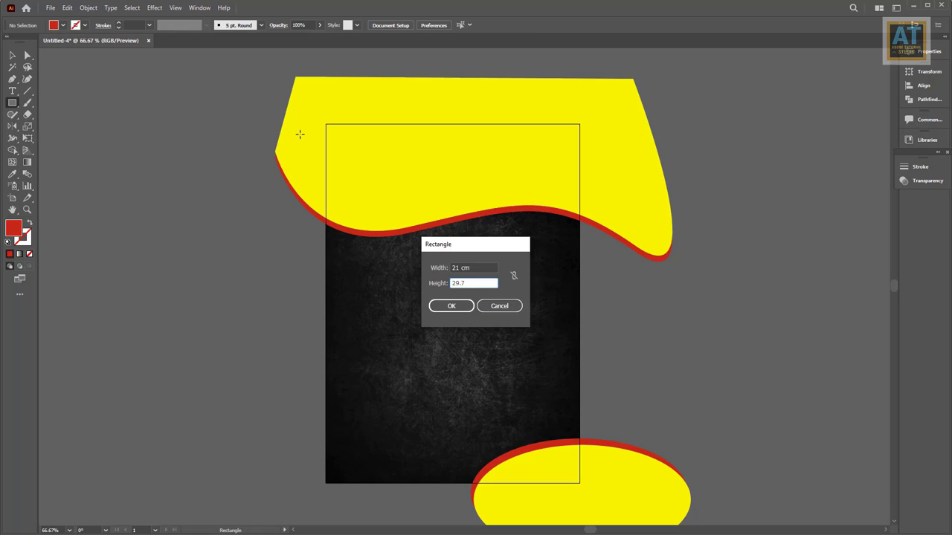
{"action": "key", "text": "Return"}
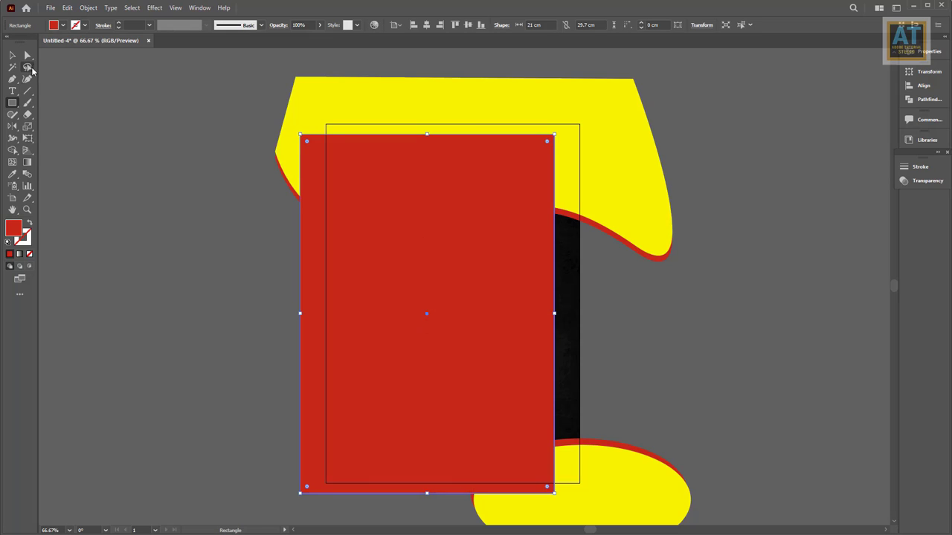
{"action": "left_click", "coordinate": [18, 56]}
{"action": "left_click", "coordinate": [429, 25]}
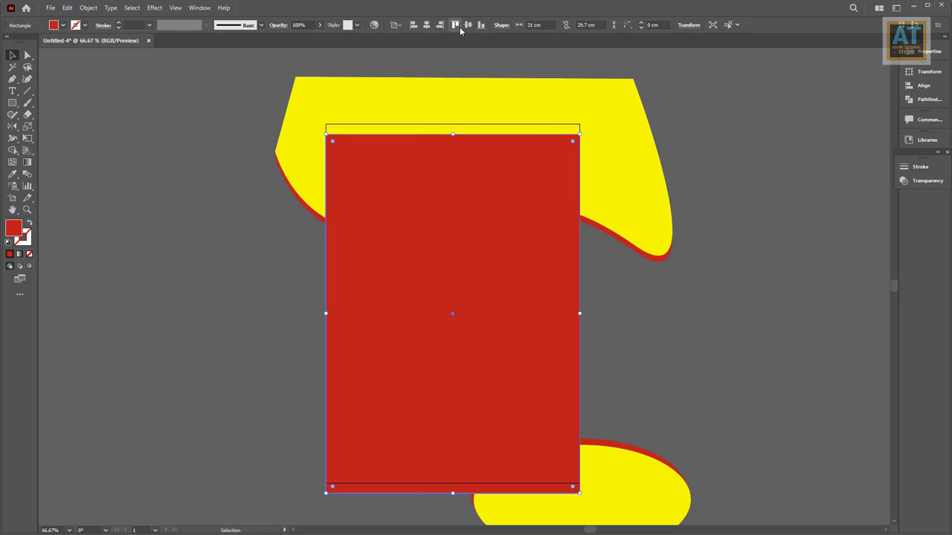
{"action": "left_click", "coordinate": [459, 25]}
Select everything and make a clipping mask from the page-sized rectangle
{"action": "key", "text": "ctrl+a"}
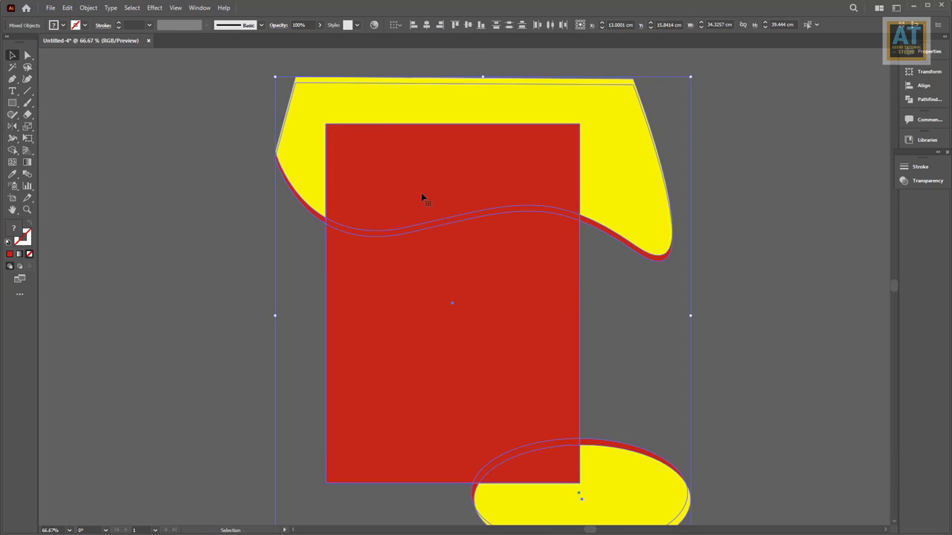
{"action": "right_click", "coordinate": [400, 158]}
{"action": "left_click", "coordinate": [443, 244]}
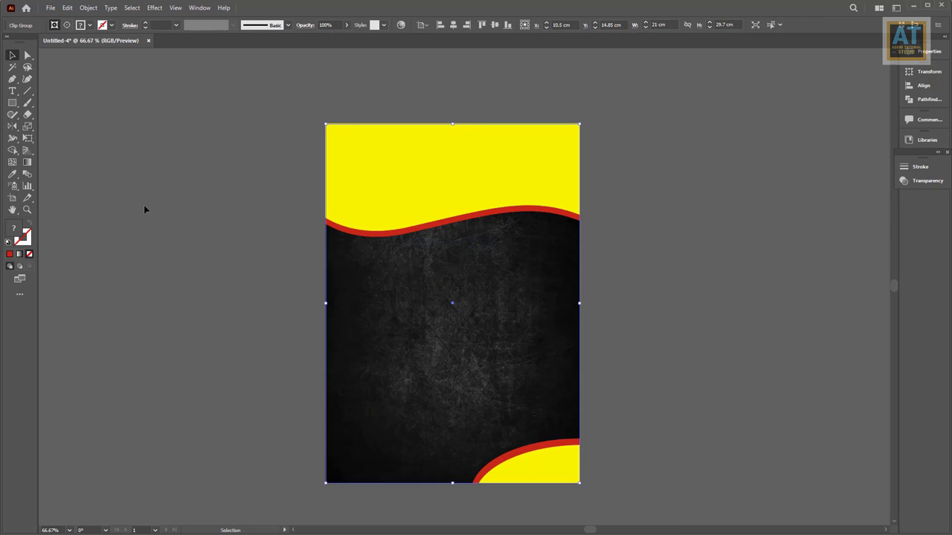
{"action": "left_click", "coordinate": [144, 208]}
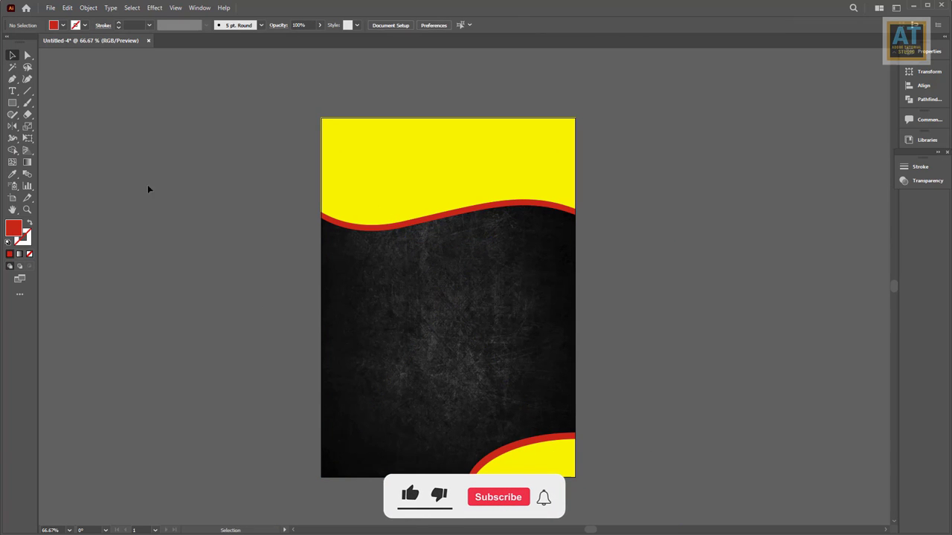
Draw a red circle, then move and enlarge it over the wave at upper right
{"action": "left_click_drag", "start_coordinate": [12, 104], "coordinate": [52, 125]}
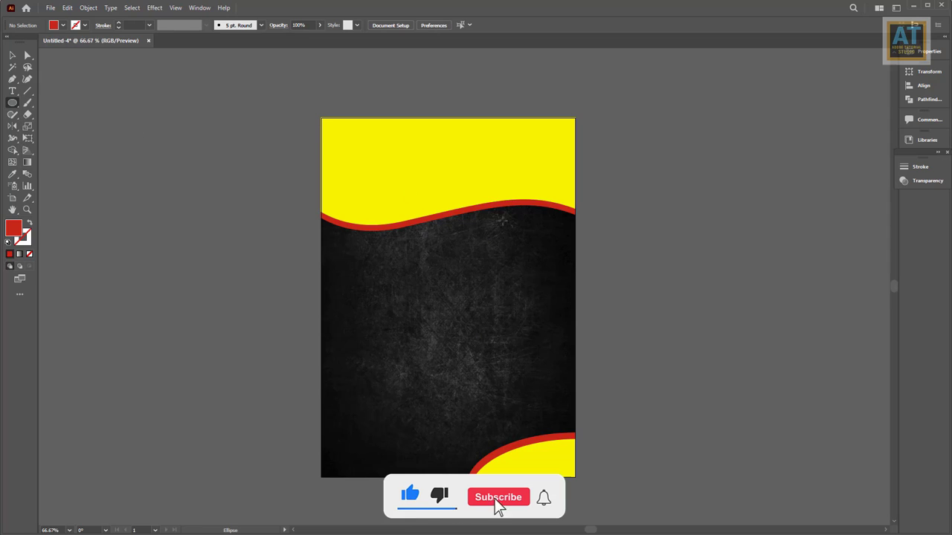
{"action": "left_click_drag", "start_coordinate": [468, 176], "coordinate": [573, 281]}
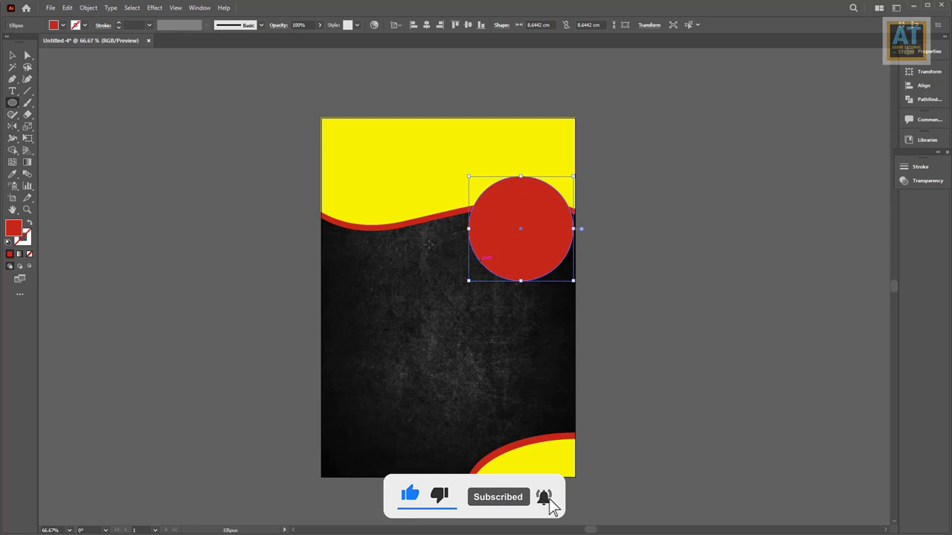
{"action": "key", "text": "v"}
{"action": "left_click_drag", "start_coordinate": [519, 245], "coordinate": [491, 234]}
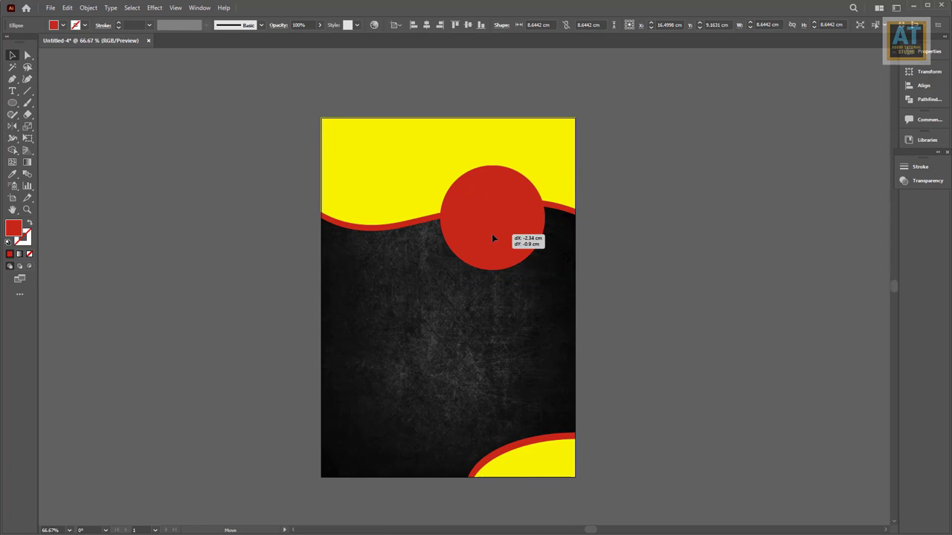
{"action": "left_click_drag", "start_coordinate": [546, 273], "coordinate": [553, 277]}
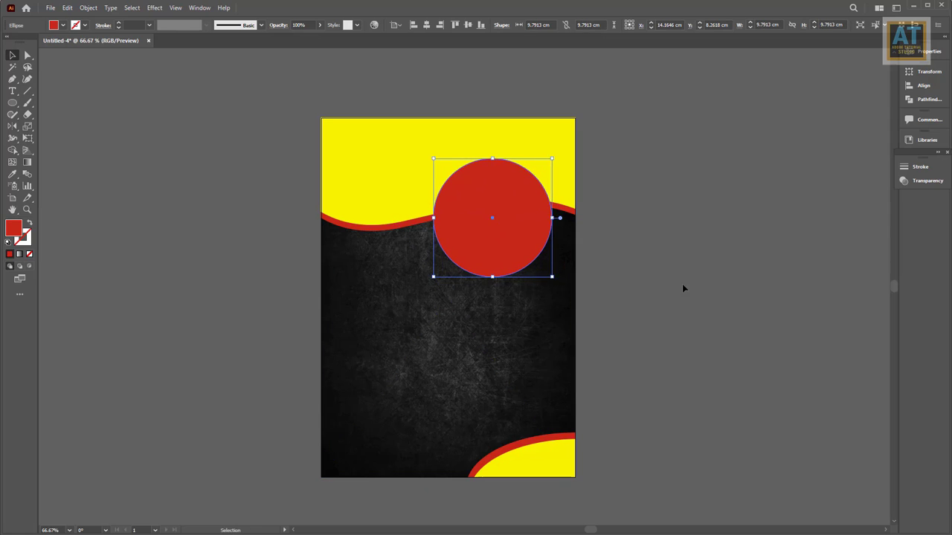
Paste a copy of the red circle in front of it
{"action": "left_click", "coordinate": [67, 8]}
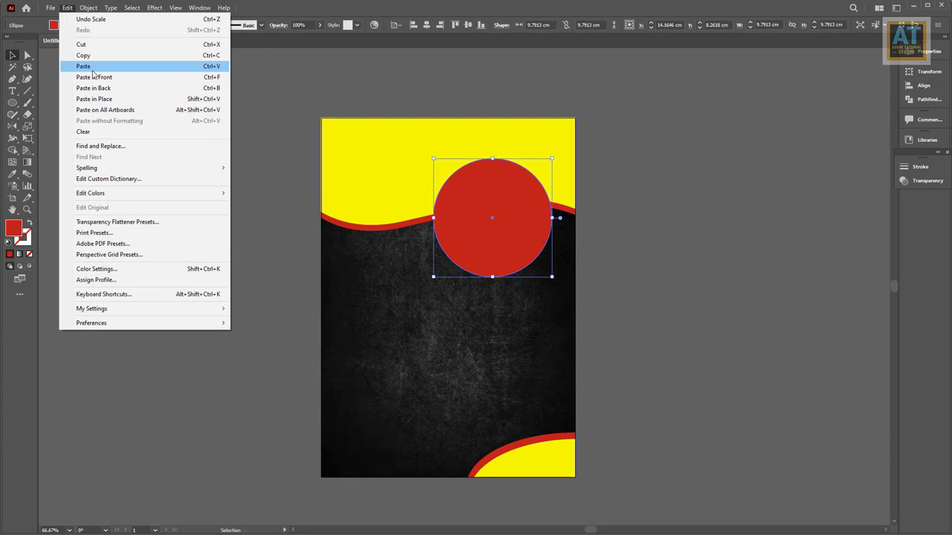
{"action": "left_click", "coordinate": [92, 60]}
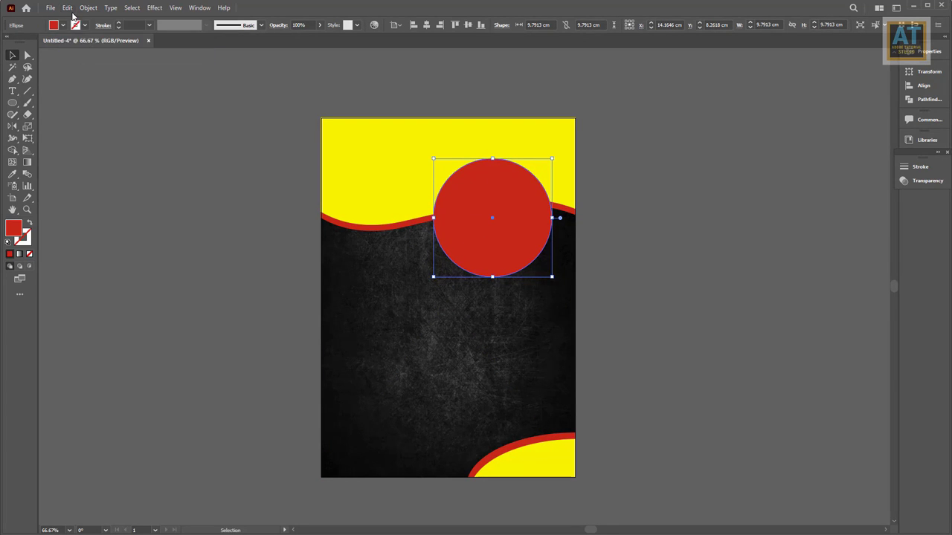
{"action": "left_click", "coordinate": [67, 8]}
{"action": "left_click", "coordinate": [95, 78]}
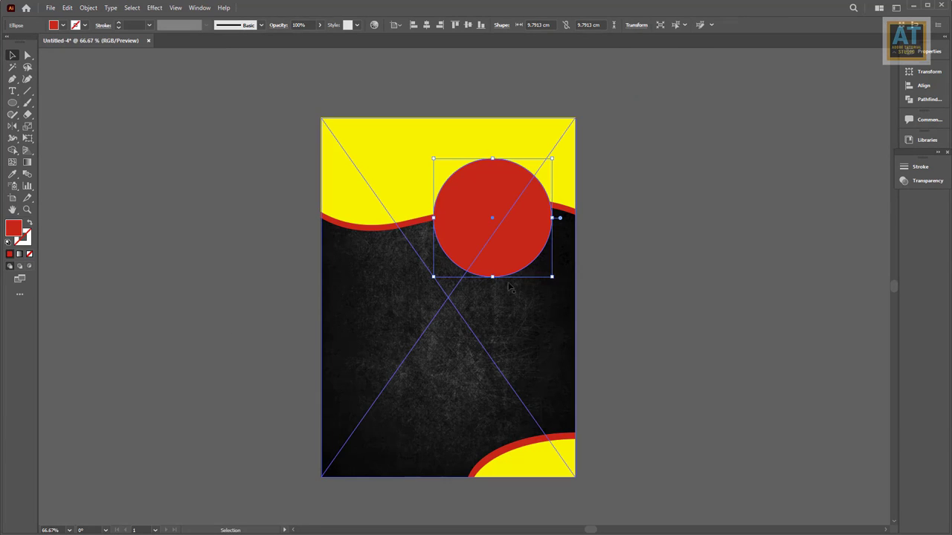
Shrink the front copy to 8.15 cm and fill it black
{"action": "left_click_drag", "start_coordinate": [551, 277], "coordinate": [542, 276]}
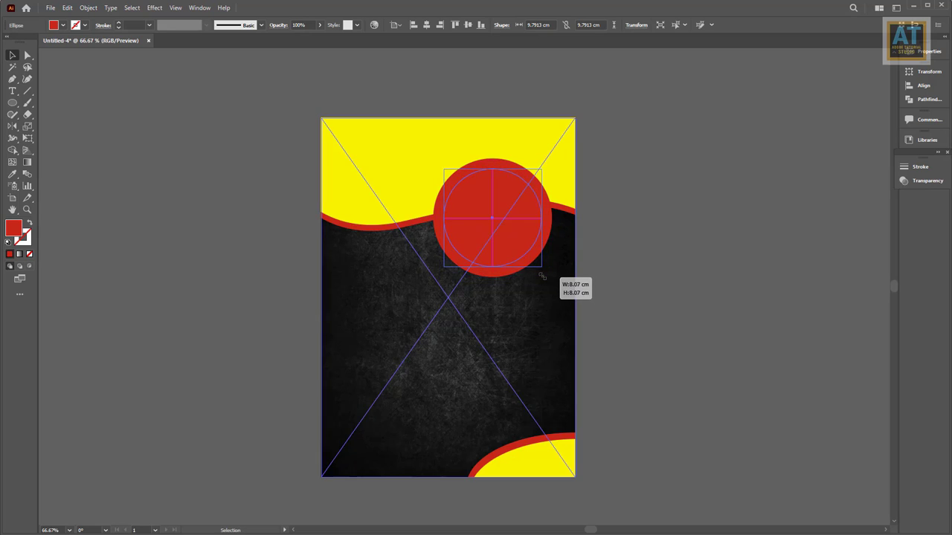
{"action": "left_click_drag", "start_coordinate": [542, 276], "coordinate": [662, 299]}
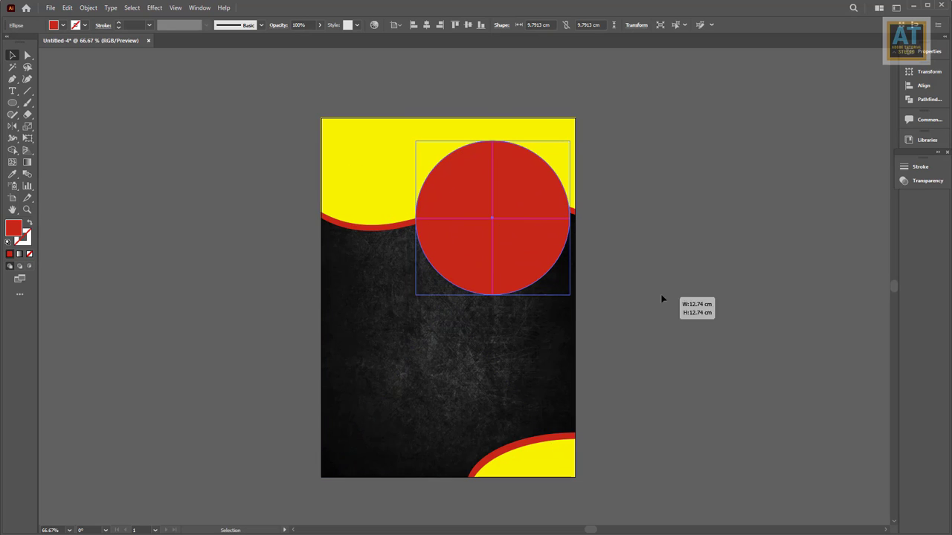
{"action": "key", "text": "ctrl+z"}
{"action": "left_click", "coordinate": [638, 263]}
{"action": "left_click", "coordinate": [549, 251]}
{"action": "left_click", "coordinate": [537, 242]}
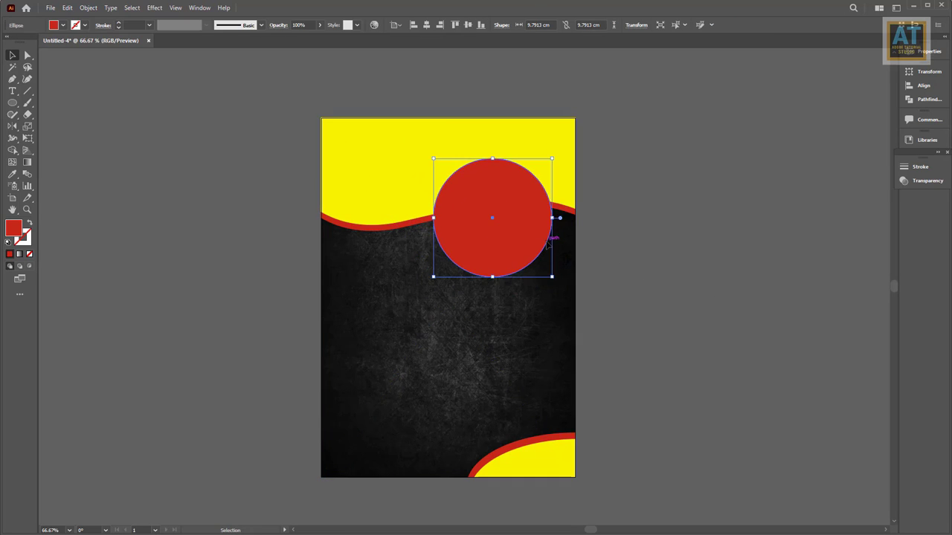
{"action": "left_click_drag", "start_coordinate": [535, 242], "coordinate": [596, 250]}
{"action": "key", "text": "ctrl+z"}
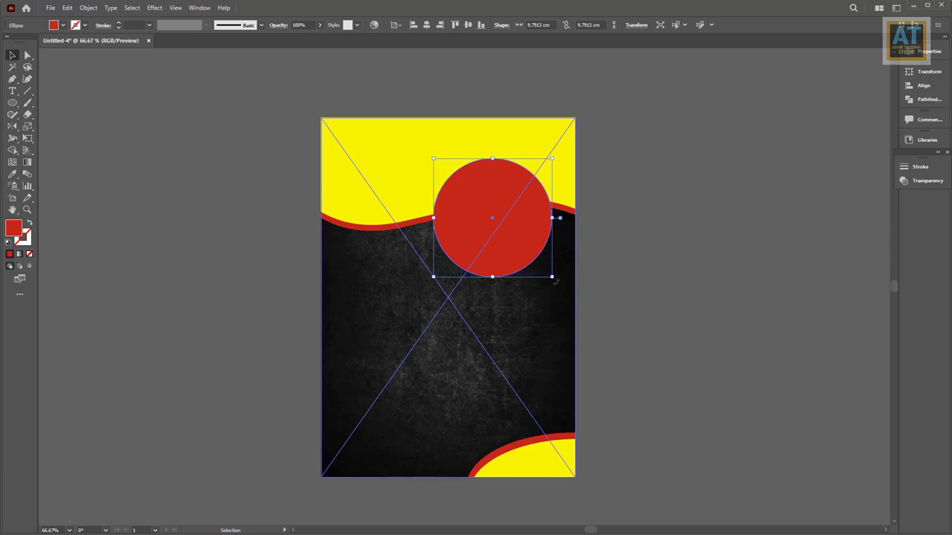
{"action": "left_click_drag", "start_coordinate": [554, 277], "coordinate": [543, 267]}
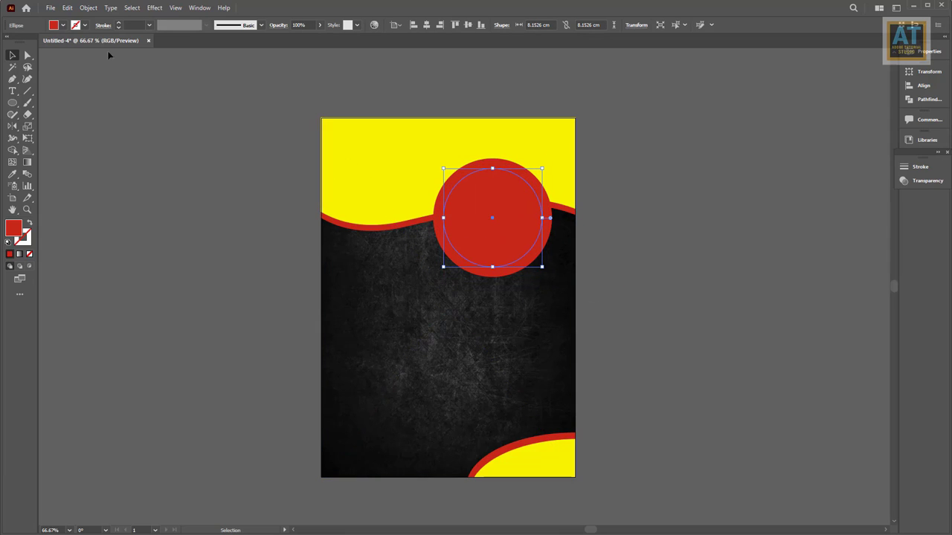
{"action": "left_click", "coordinate": [63, 27]}
{"action": "left_click", "coordinate": [25, 42]}
Make the outer circle white and enlarge the inner black circle slightly
{"action": "left_click", "coordinate": [209, 206]}
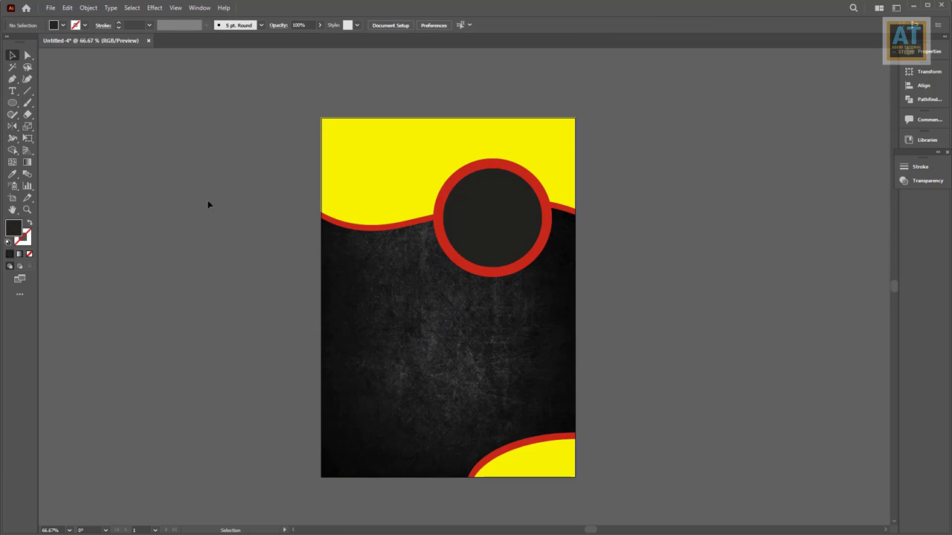
{"action": "left_click", "coordinate": [437, 212]}
{"action": "left_click", "coordinate": [64, 26]}
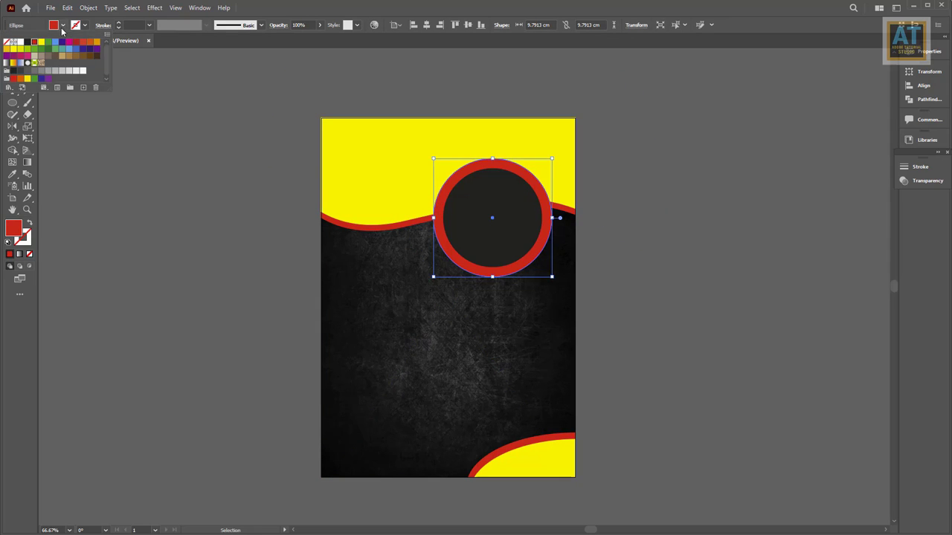
{"action": "left_click", "coordinate": [20, 44]}
{"action": "left_click", "coordinate": [145, 193]}
{"action": "left_click", "coordinate": [481, 246]}
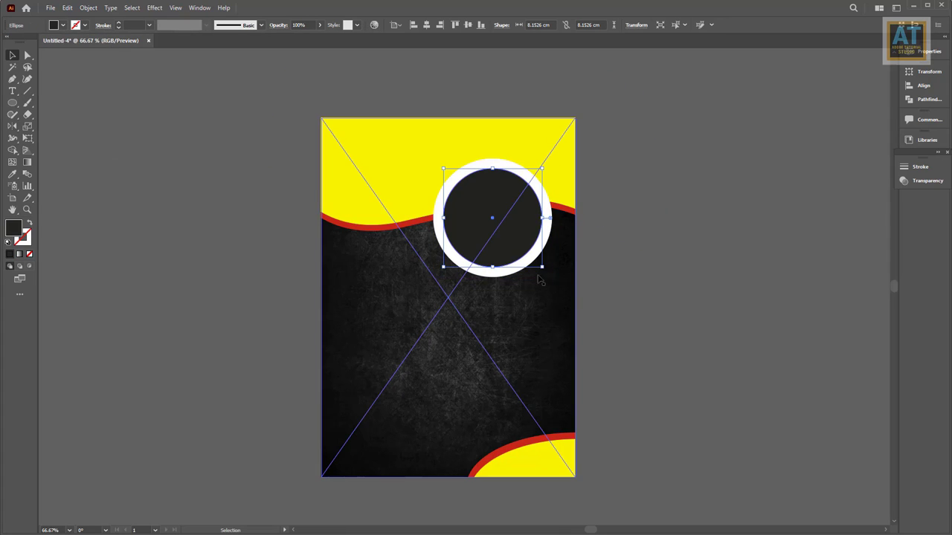
{"action": "left_click_drag", "start_coordinate": [543, 270], "coordinate": [548, 269]}
{"action": "left_click", "coordinate": [621, 331]}
Select all the artwork and open the Window menu
{"action": "left_click", "coordinate": [561, 345]}
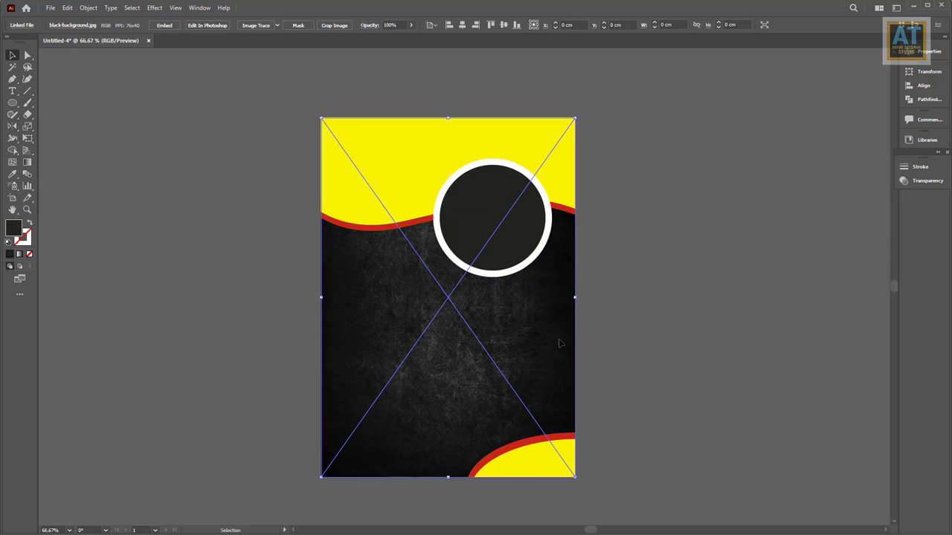
{"action": "key", "text": "ctrl+a"}
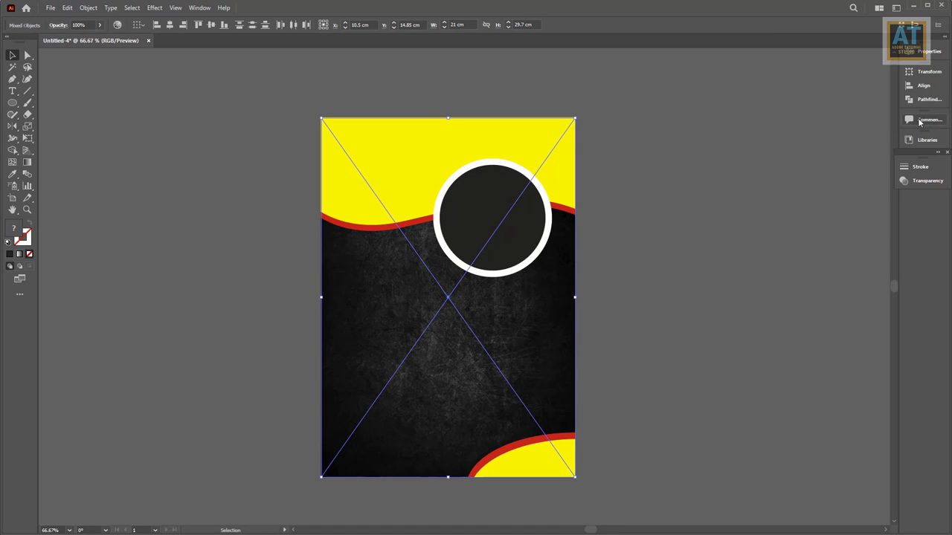
{"action": "left_click", "coordinate": [199, 7]}
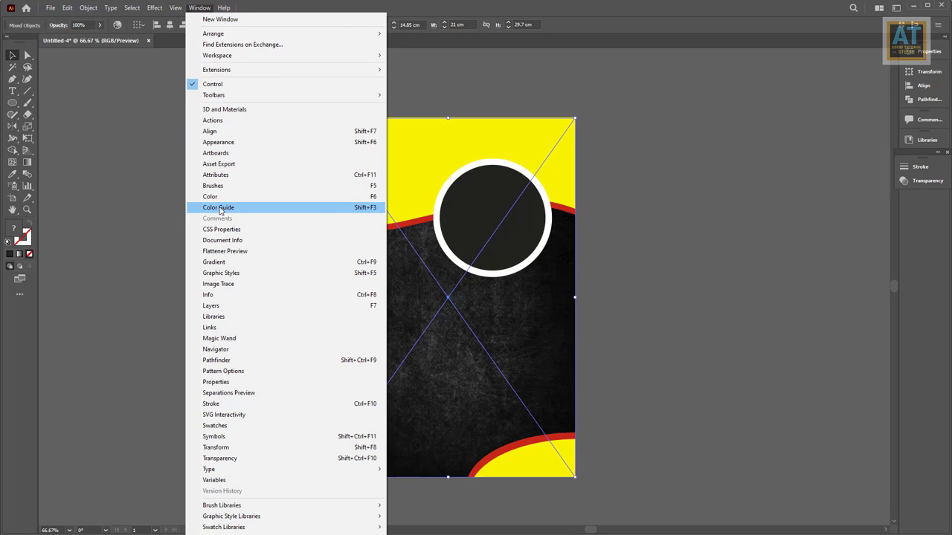
Lock Layer 1's Clip Group and Linked File in Layers, then start File > Place
{"action": "left_click", "coordinate": [211, 306]}
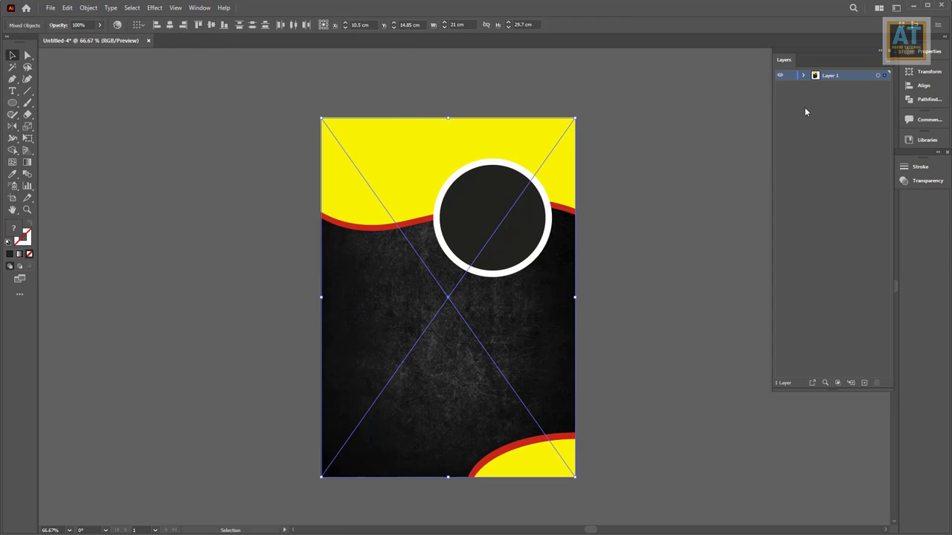
{"action": "left_click", "coordinate": [804, 76]}
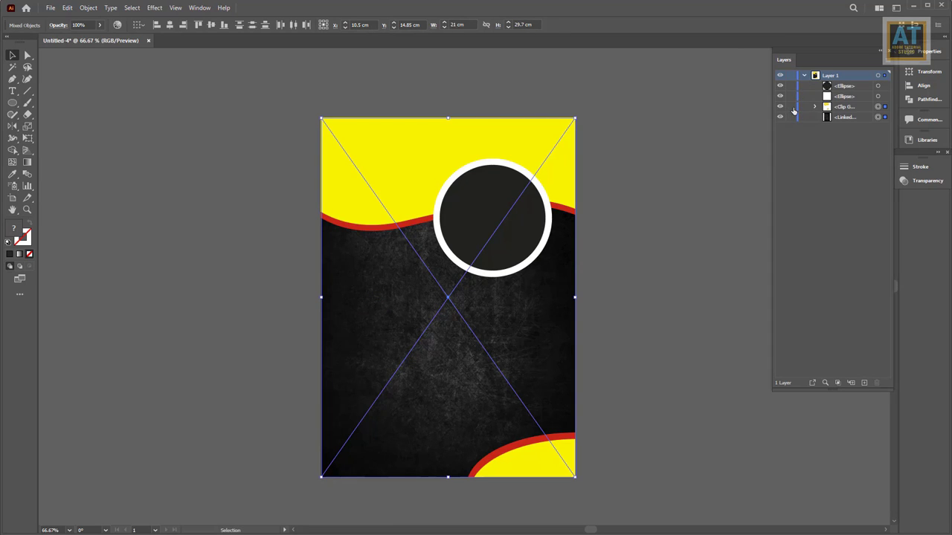
{"action": "left_click_drag", "start_coordinate": [792, 107], "coordinate": [791, 118]}
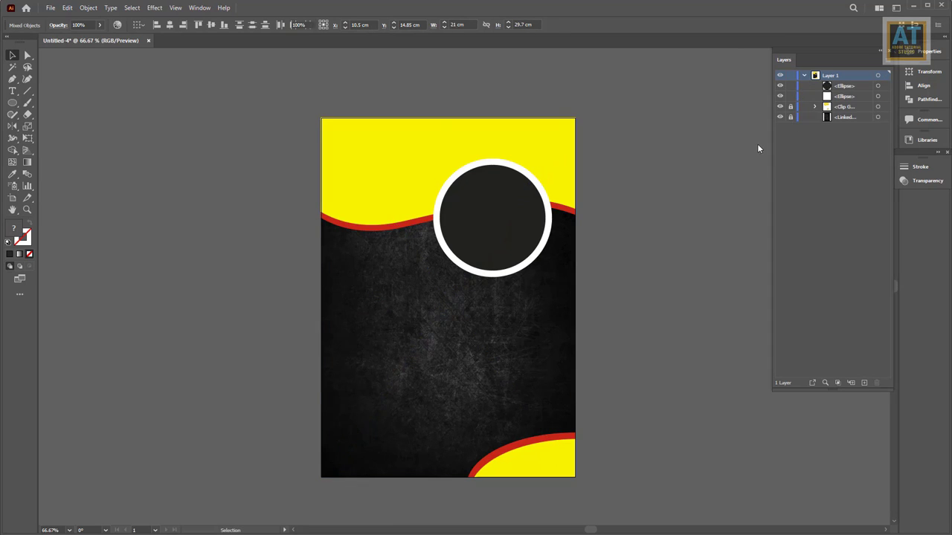
{"action": "left_click", "coordinate": [50, 7]}
{"action": "left_click", "coordinate": [82, 188]}
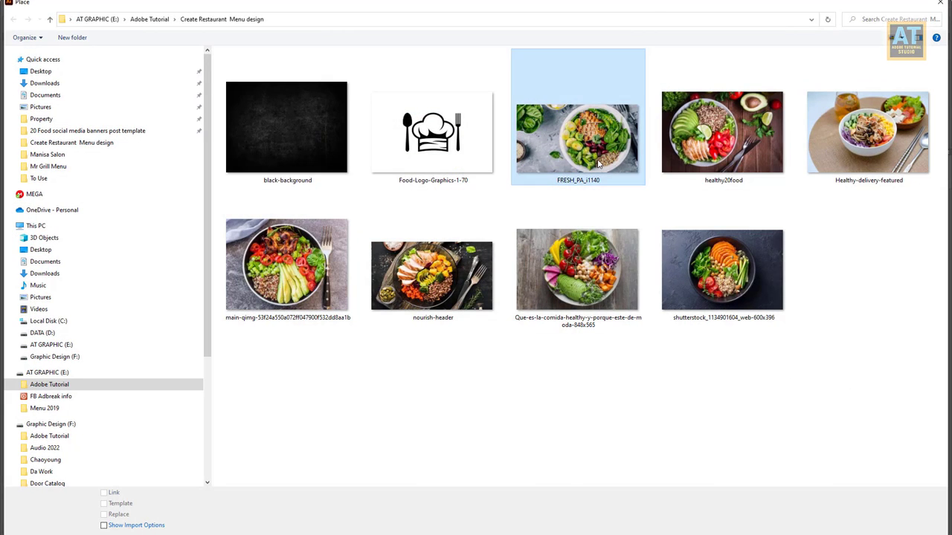
Place the FRESH_PA_i1140 photo, bring the dark circle to front, and clip the photo inside it
{"action": "double_click", "coordinate": [599, 164]}
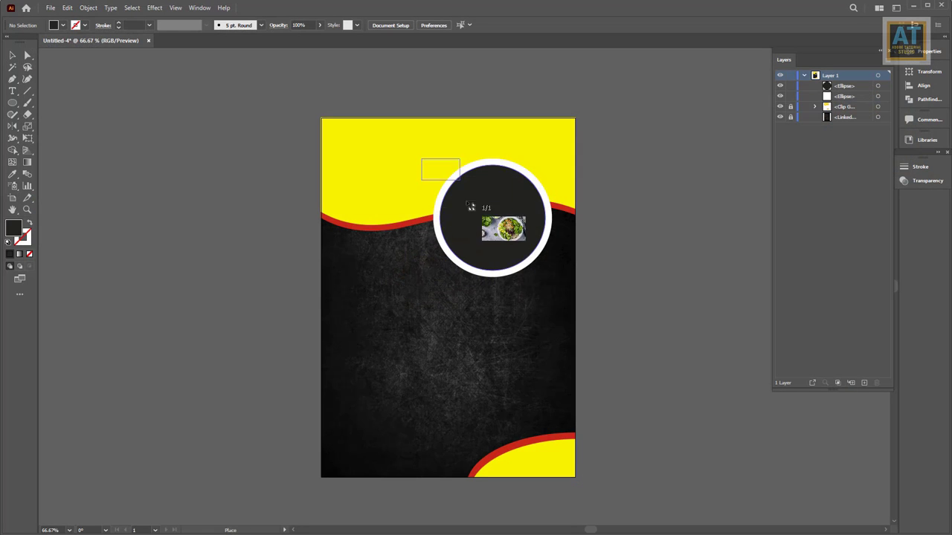
{"action": "left_click_drag", "start_coordinate": [470, 206], "coordinate": [531, 266]}
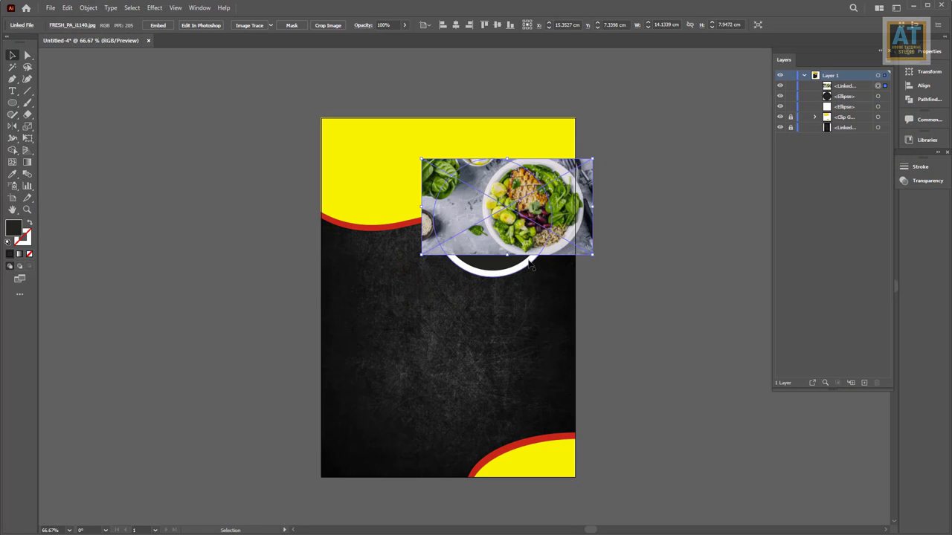
{"action": "left_click", "coordinate": [485, 262]}
{"action": "right_click", "coordinate": [486, 264]}
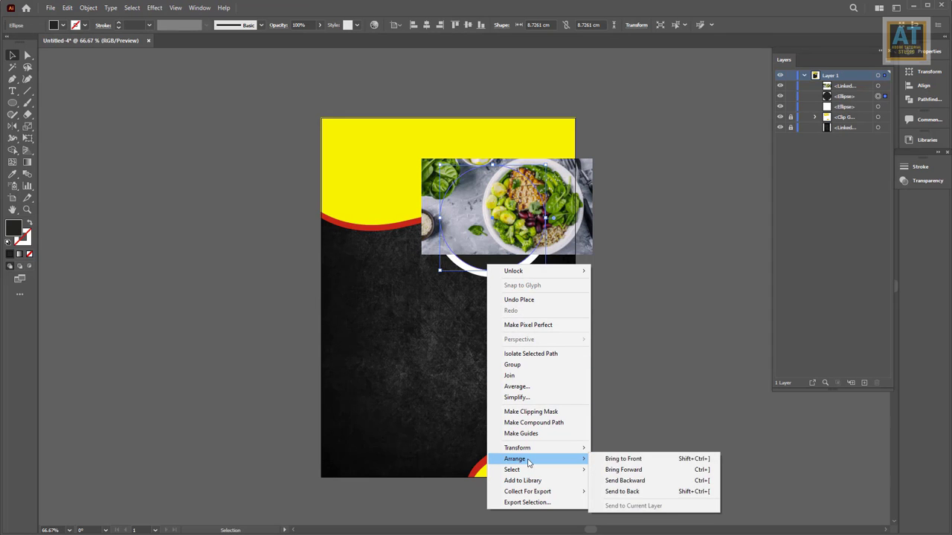
{"action": "left_click", "coordinate": [628, 458]}
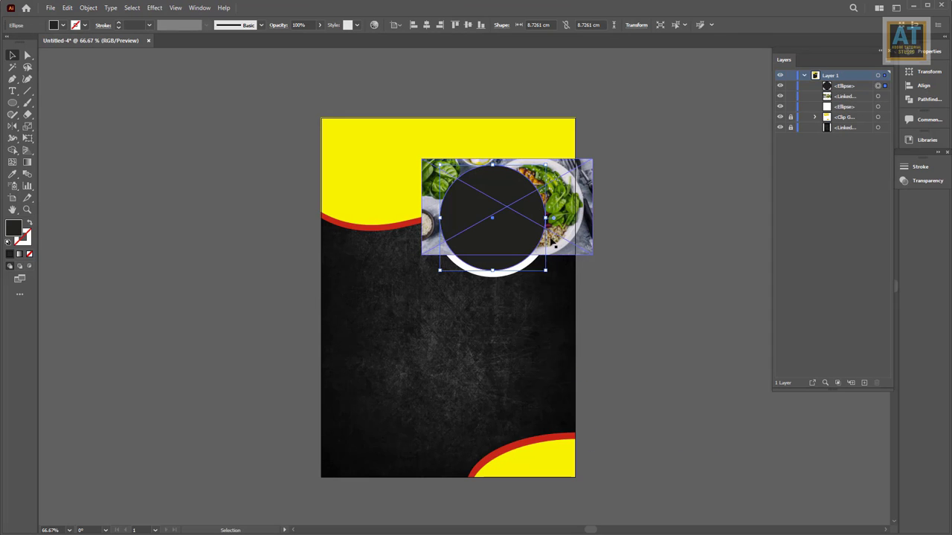
{"action": "right_click", "coordinate": [493, 199]}
{"action": "left_click", "coordinate": [535, 307]}
Inside the clip group, shift the salad photo left and enlarge it so the bowl fills the circle
{"action": "double_click", "coordinate": [519, 224]}
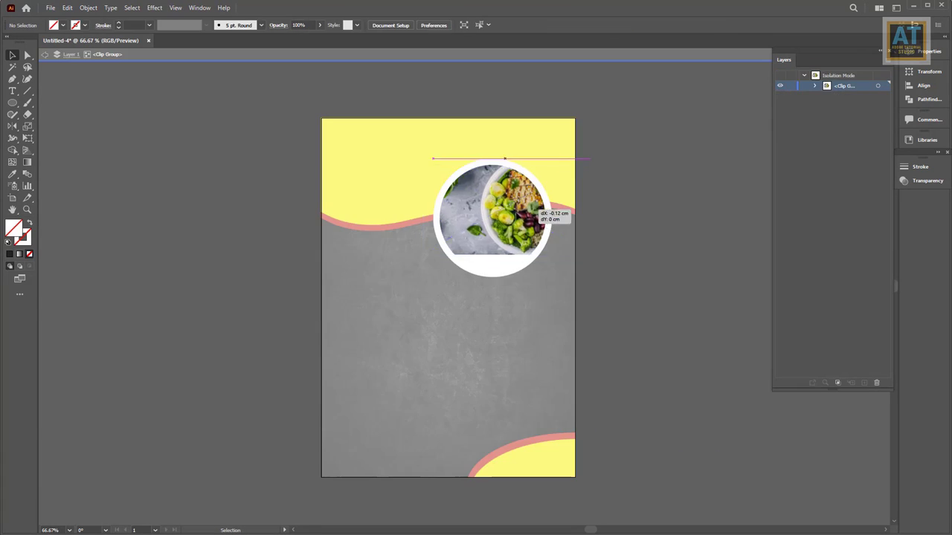
{"action": "left_click_drag", "start_coordinate": [518, 225], "coordinate": [492, 220]}
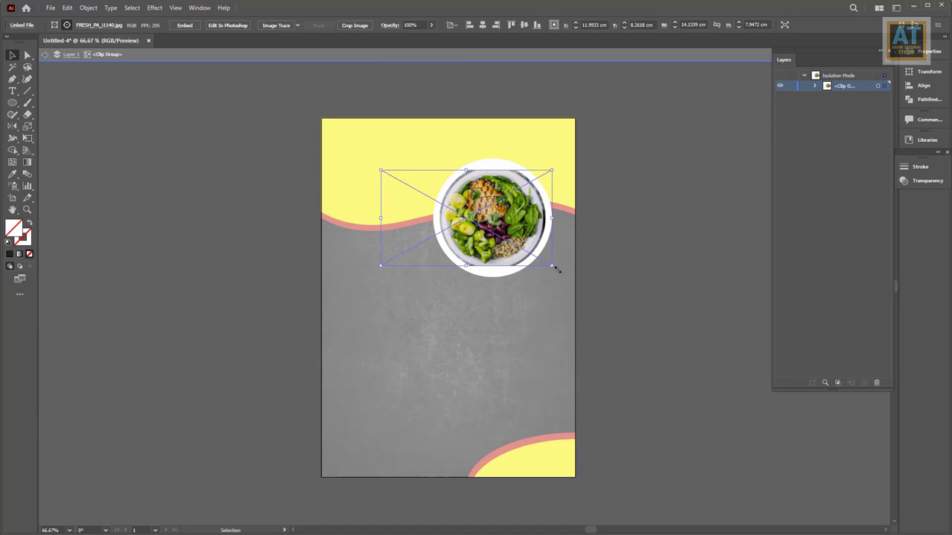
{"action": "left_click_drag", "start_coordinate": [556, 269], "coordinate": [571, 281]}
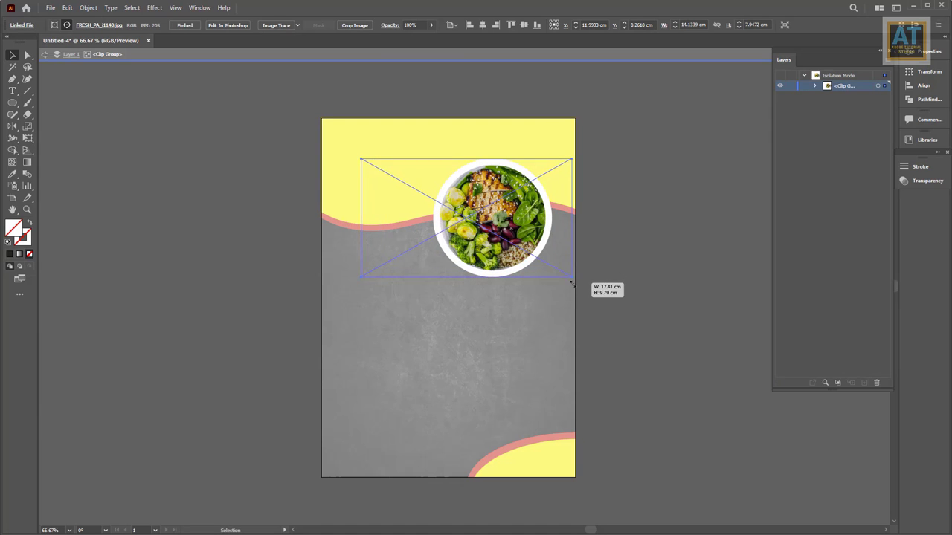
{"action": "double_click", "coordinate": [687, 285]}
Resize the framed salad circle with its white ring slightly, then select the white circle
{"action": "left_click_drag", "start_coordinate": [515, 264], "coordinate": [504, 256]}
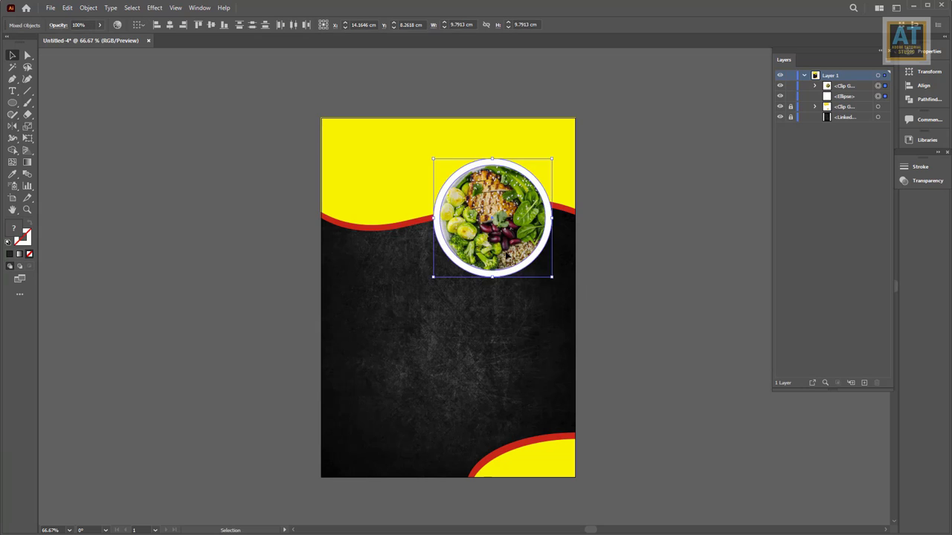
{"action": "scroll", "coordinate": [518, 283], "scroll_direction": "up", "scroll_amount": 1}
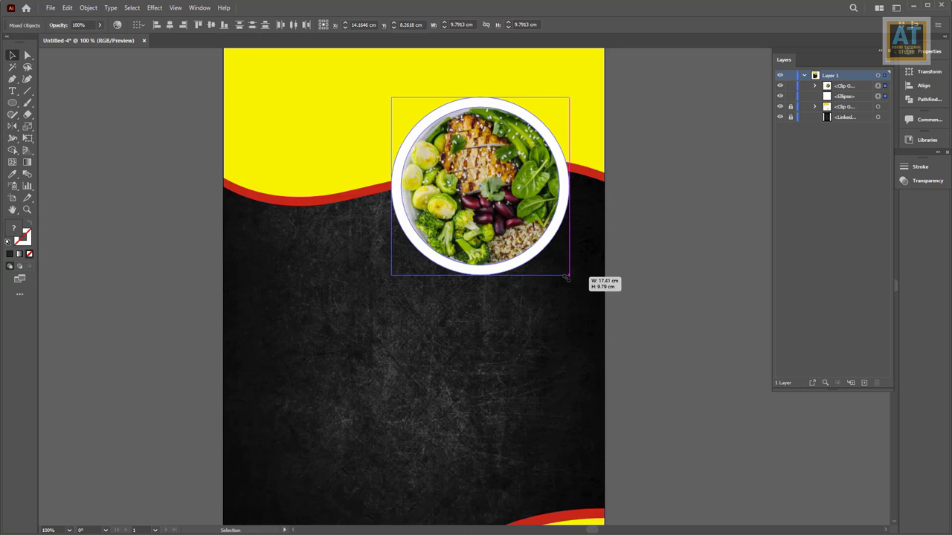
{"action": "left_click_drag", "start_coordinate": [566, 277], "coordinate": [561, 279]}
{"action": "left_click", "coordinate": [498, 255]}
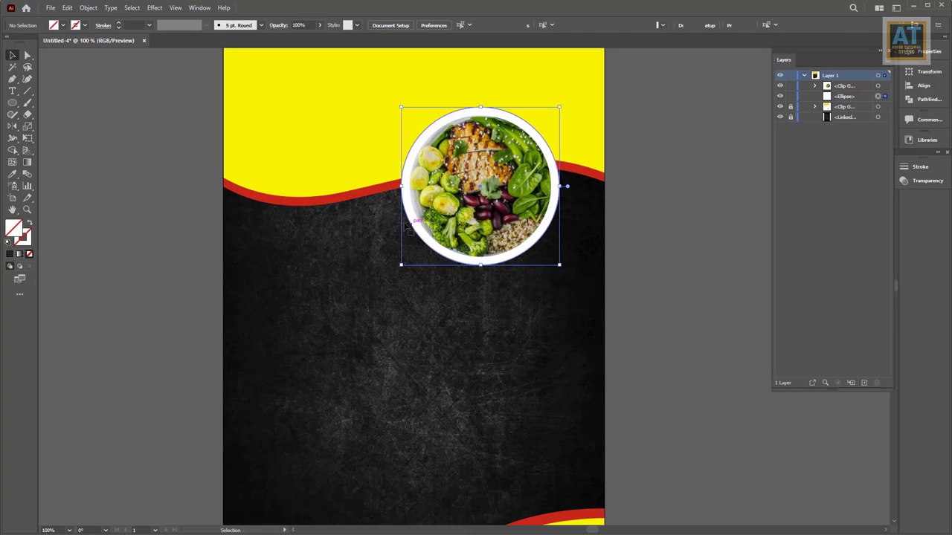
Paste a copy of the white circle, shrink it, and move it left onto the yellow wave
{"action": "left_click", "coordinate": [69, 8]}
{"action": "left_click", "coordinate": [69, 8]}
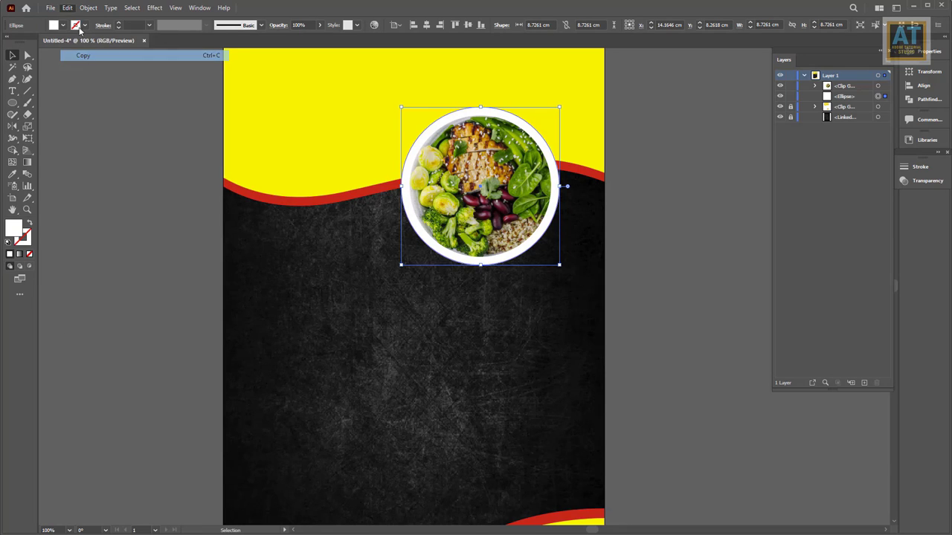
{"action": "left_click", "coordinate": [68, 8]}
{"action": "left_click", "coordinate": [72, 66]}
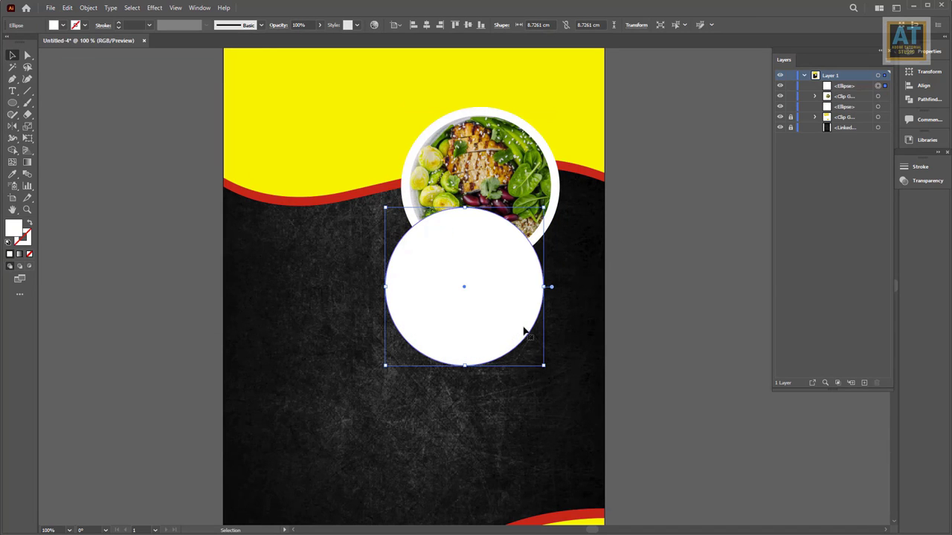
{"action": "left_click_drag", "start_coordinate": [543, 365], "coordinate": [502, 323]}
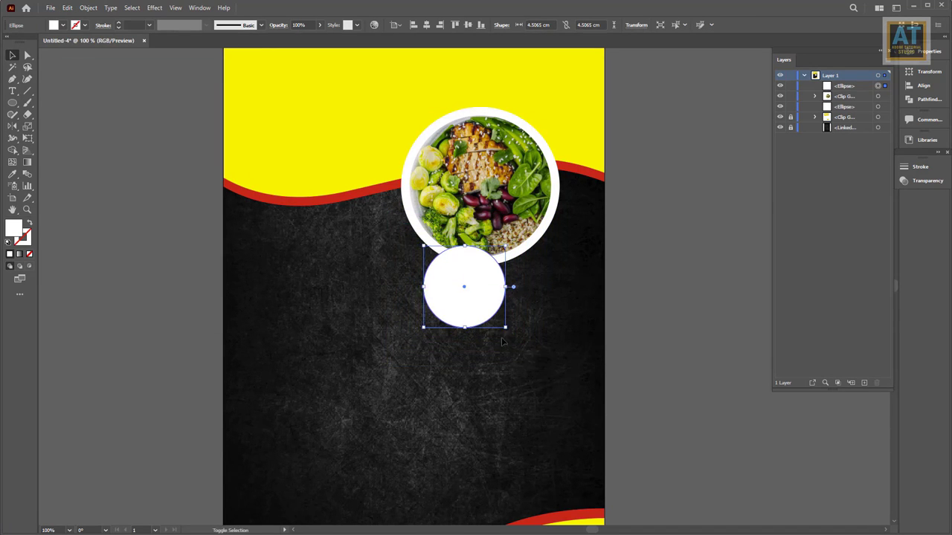
{"action": "mouse_move", "coordinate": [456, 296]}
{"action": "left_mouse_down"}
{"action": "mouse_move", "coordinate": [377, 252]}
{"action": "mouse_move", "coordinate": [362, 217]}
{"action": "mouse_move", "coordinate": [386, 235]}
{"action": "left_mouse_up"}
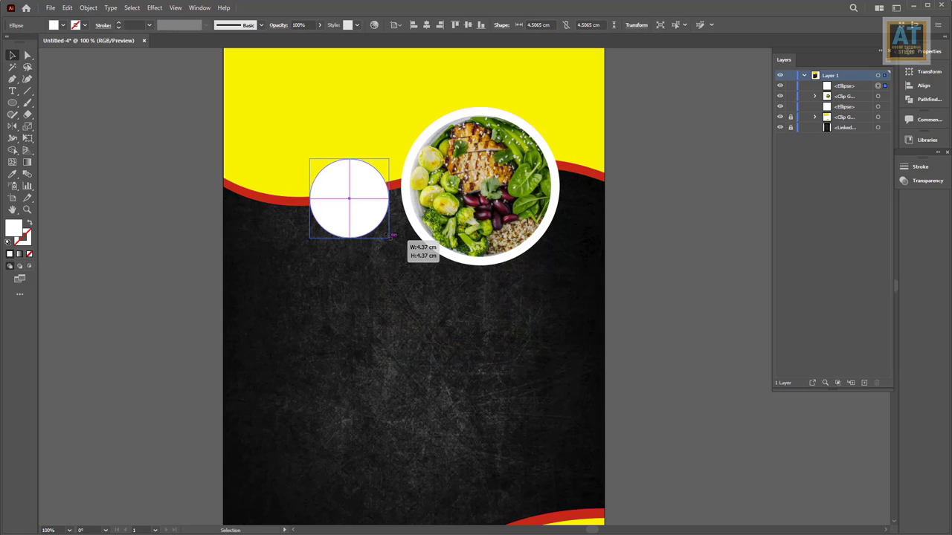
Change the small circle's fill to red from the swatches
{"action": "left_click", "coordinate": [74, 26]}
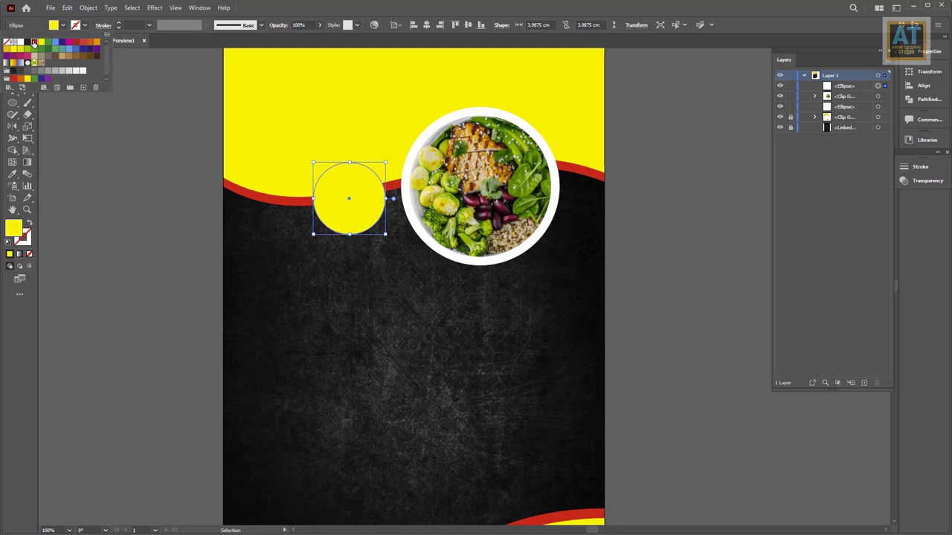
{"action": "left_click", "coordinate": [34, 42]}
{"action": "left_click", "coordinate": [308, 278]}
{"action": "left_click", "coordinate": [358, 218]}
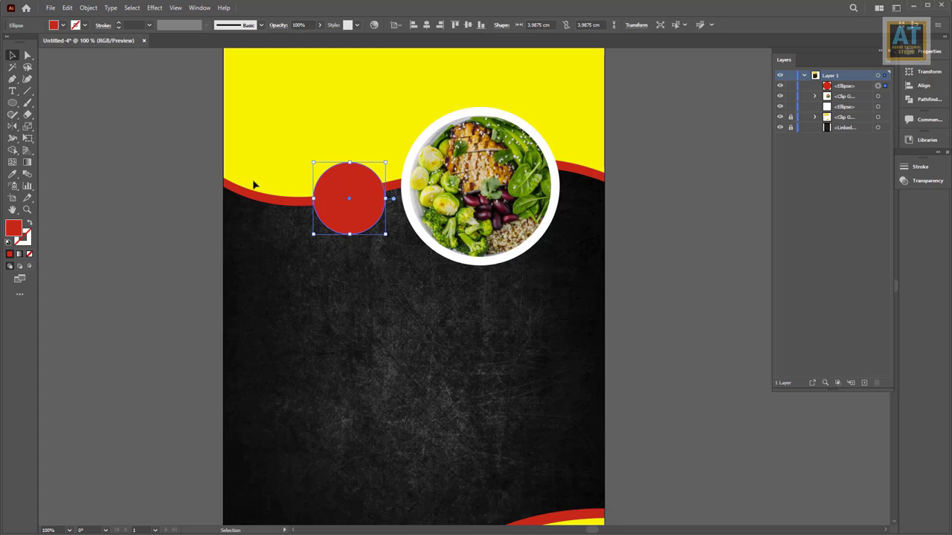
{"action": "left_click", "coordinate": [66, 8]}
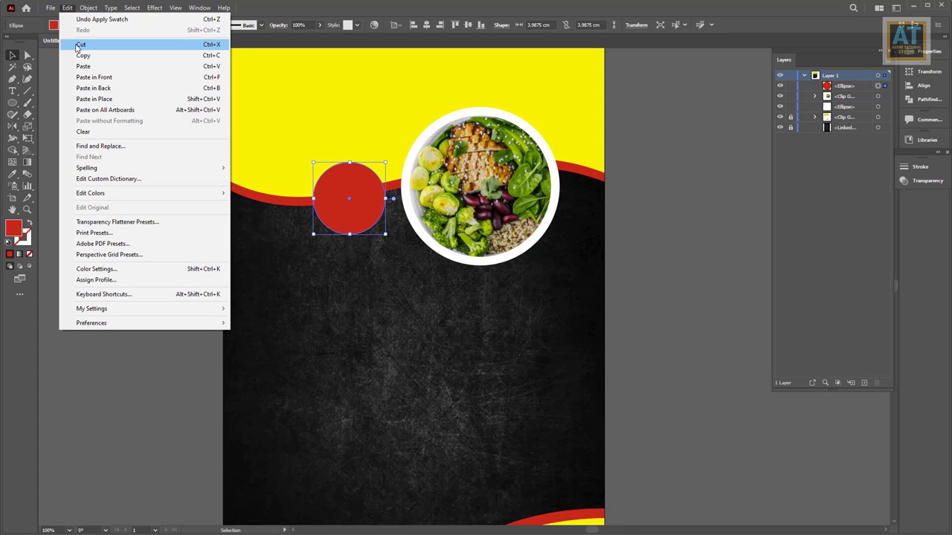
Paste a copy of the red circle behind it, enlarge it from the centre, and fill it white
{"action": "left_click", "coordinate": [82, 56]}
{"action": "left_click", "coordinate": [67, 8]}
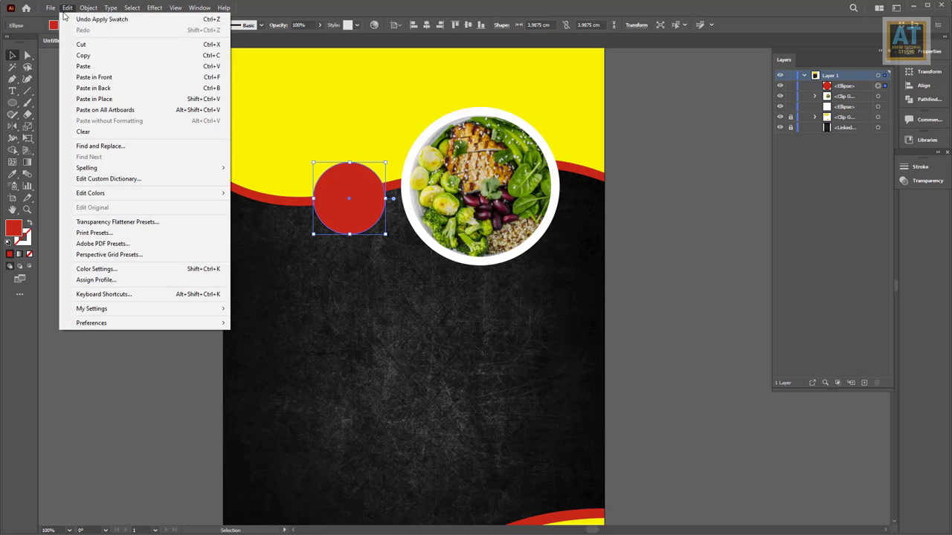
{"action": "left_click", "coordinate": [86, 89]}
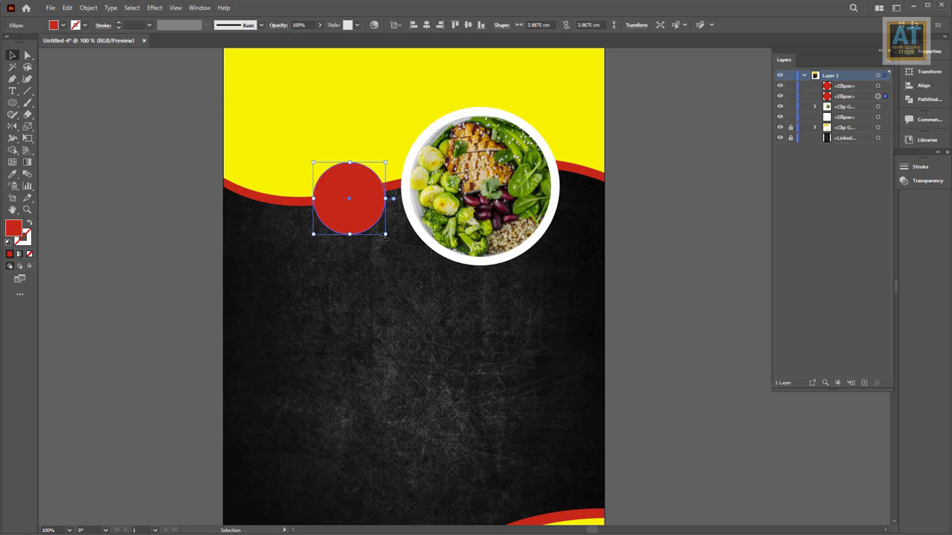
{"action": "left_click_drag", "start_coordinate": [386, 236], "coordinate": [399, 248]}
{"action": "left_click", "coordinate": [64, 26]}
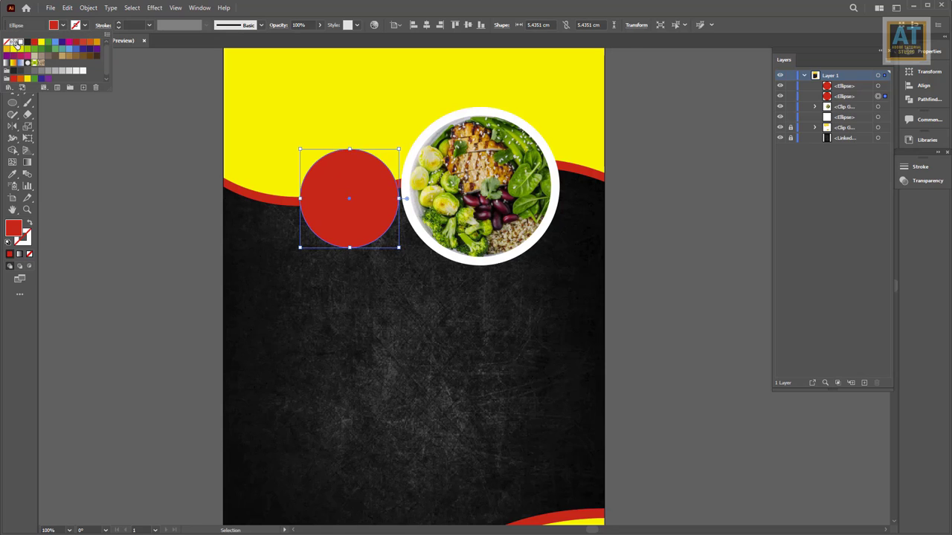
{"action": "left_click", "coordinate": [15, 42]}
Give the white circle a Zig Zag effect with more ridges and expand it into a starburst path
{"action": "left_click", "coordinate": [155, 7]}
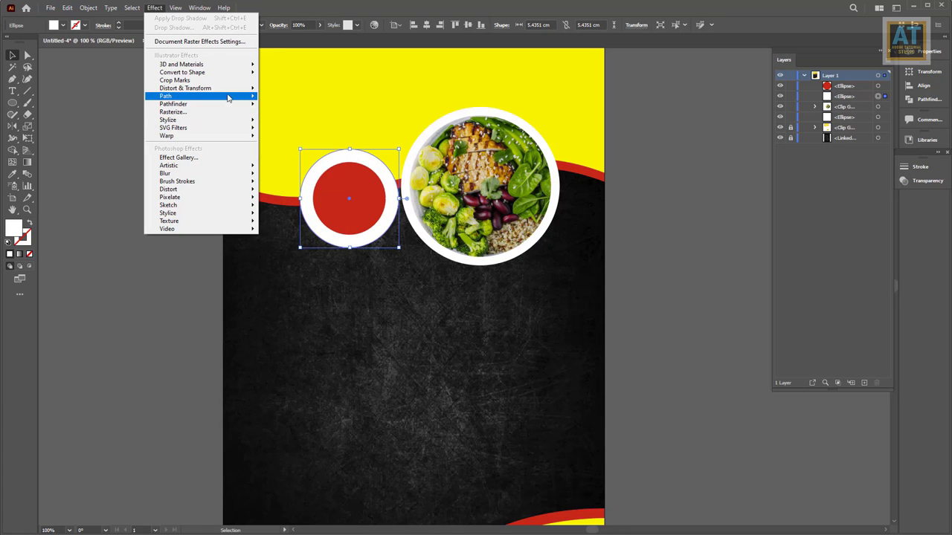
{"action": "mouse_move", "coordinate": [185, 88]}
{"action": "left_click", "coordinate": [291, 154]}
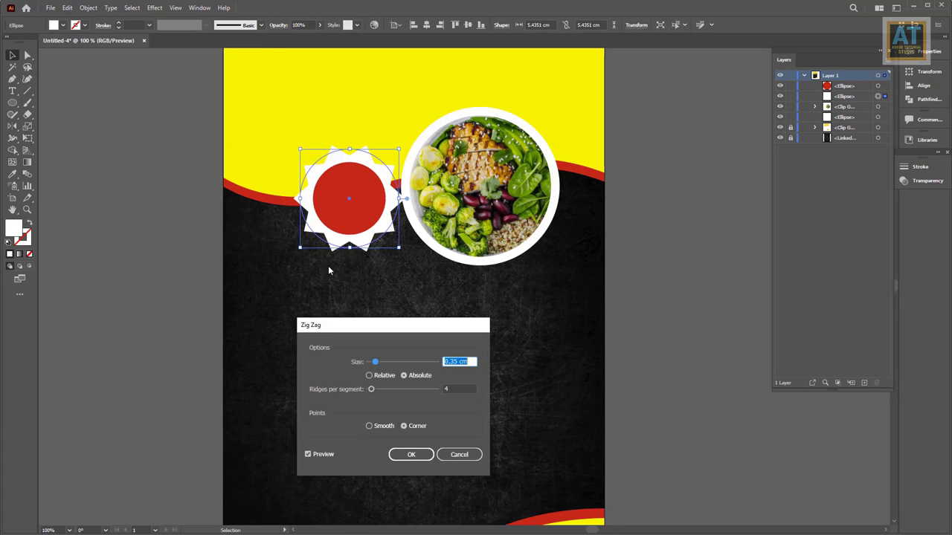
{"action": "left_click_drag", "start_coordinate": [374, 391], "coordinate": [373, 362]}
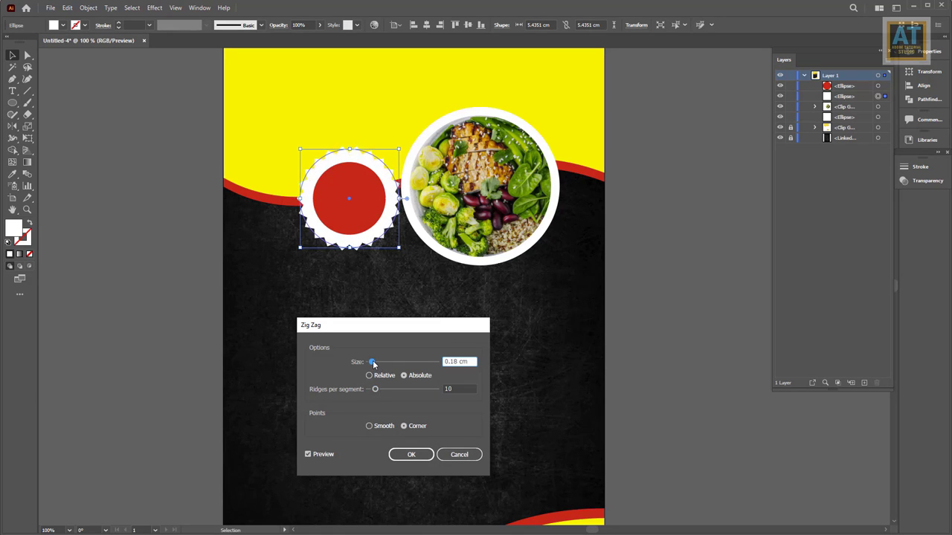
{"action": "left_click", "coordinate": [424, 455]}
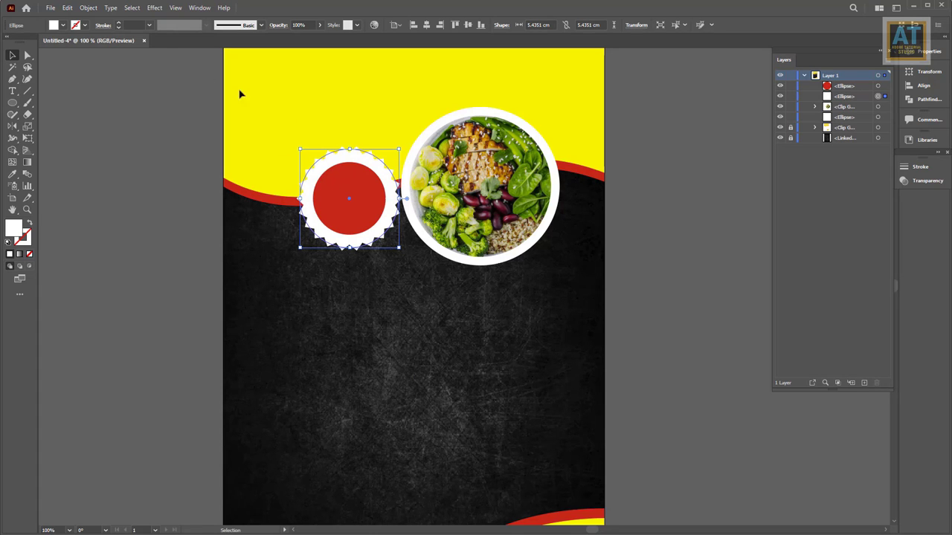
{"action": "left_click", "coordinate": [87, 8]}
{"action": "left_click", "coordinate": [111, 132]}
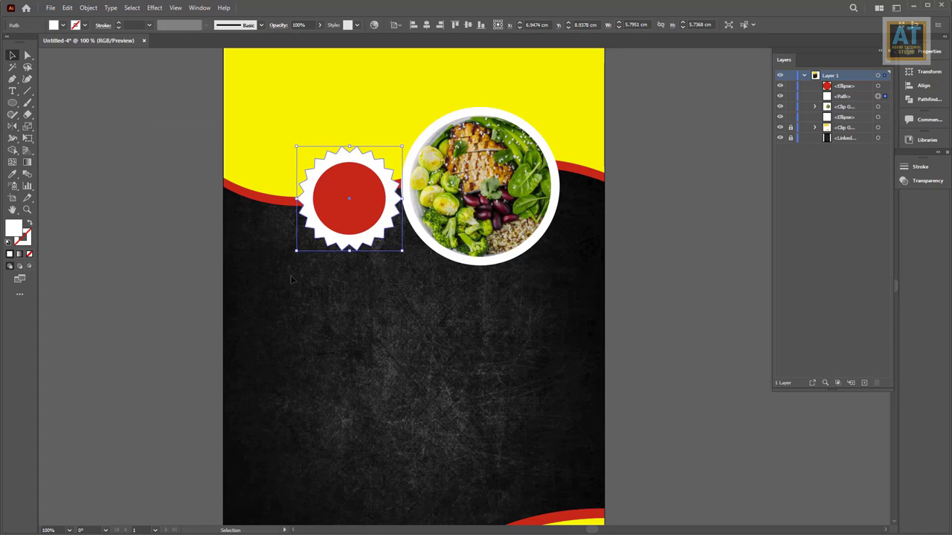
{"action": "left_click", "coordinate": [295, 281]}
Enlarge the red circle to 4.6157 cm to nearly fill the starburst, then move the bowl photo up-right
{"action": "left_click", "coordinate": [364, 221]}
{"action": "scroll", "coordinate": [365, 221], "scroll_direction": "up", "scroll_amount": 1}
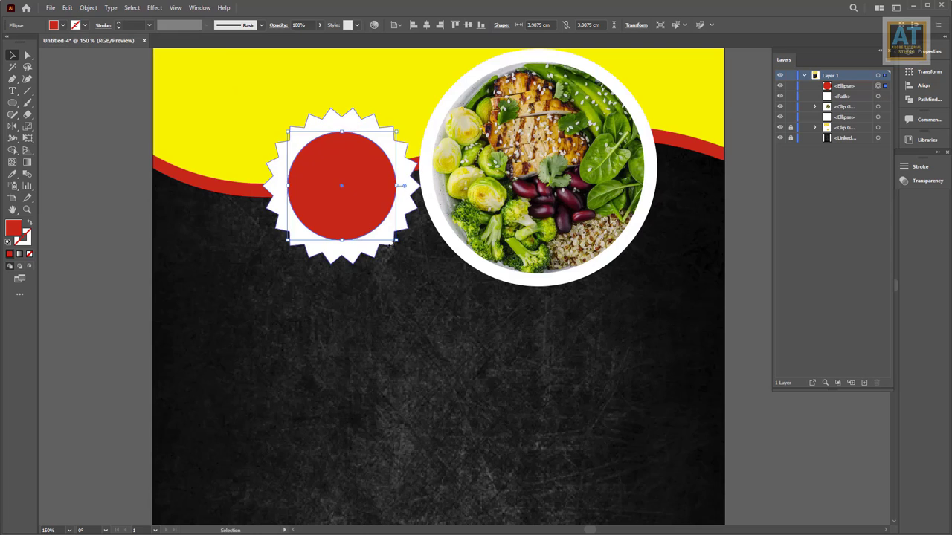
{"action": "left_click_drag", "start_coordinate": [396, 241], "coordinate": [407, 248]}
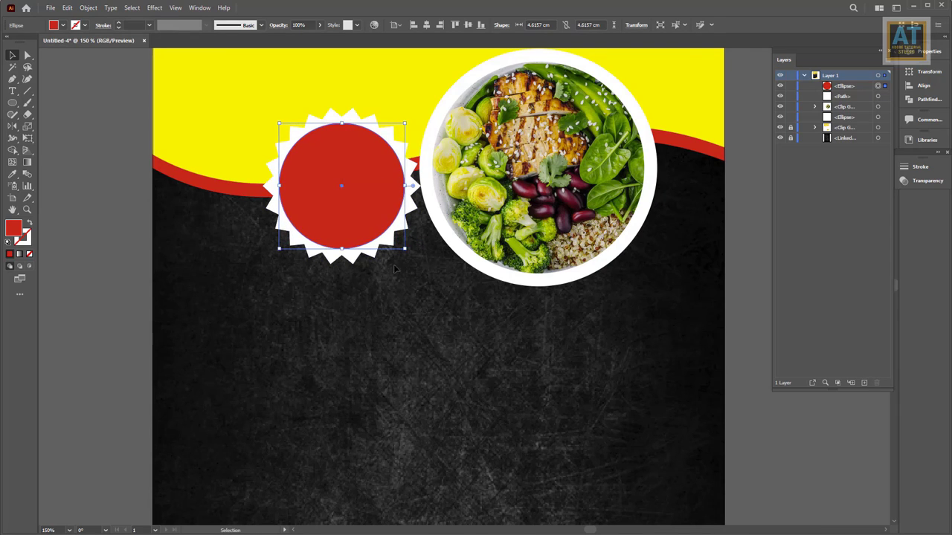
{"action": "left_click", "coordinate": [394, 281]}
{"action": "scroll", "coordinate": [394, 287], "scroll_direction": "down", "scroll_amount": 1}
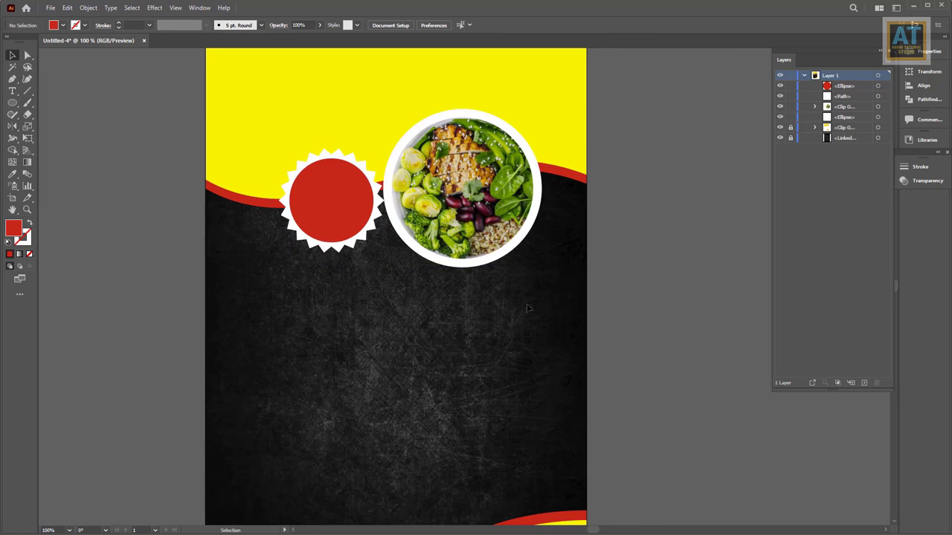
{"action": "left_click_drag", "start_coordinate": [482, 223], "coordinate": [501, 209]}
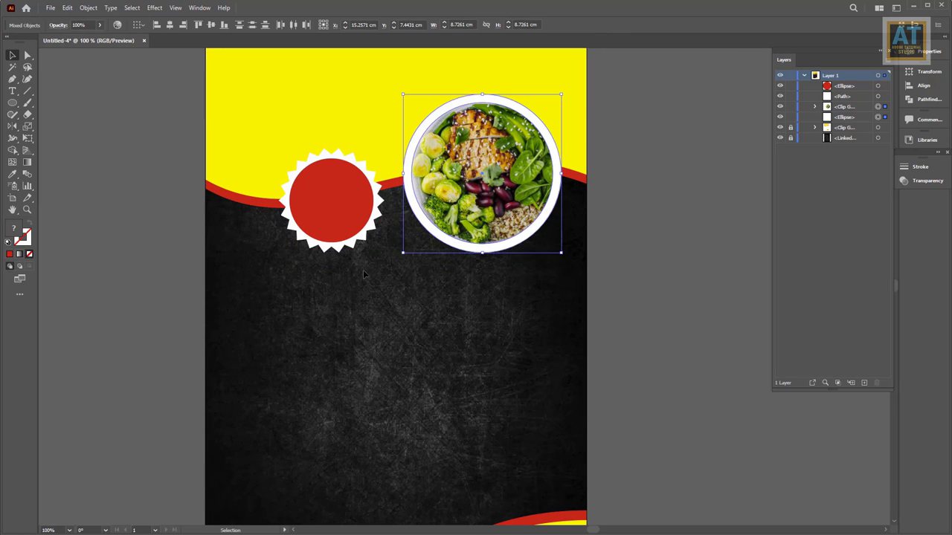
Nudge the starburst badge up and right
{"action": "left_click_drag", "start_coordinate": [327, 222], "coordinate": [344, 206]}
{"action": "left_click", "coordinate": [386, 273]}
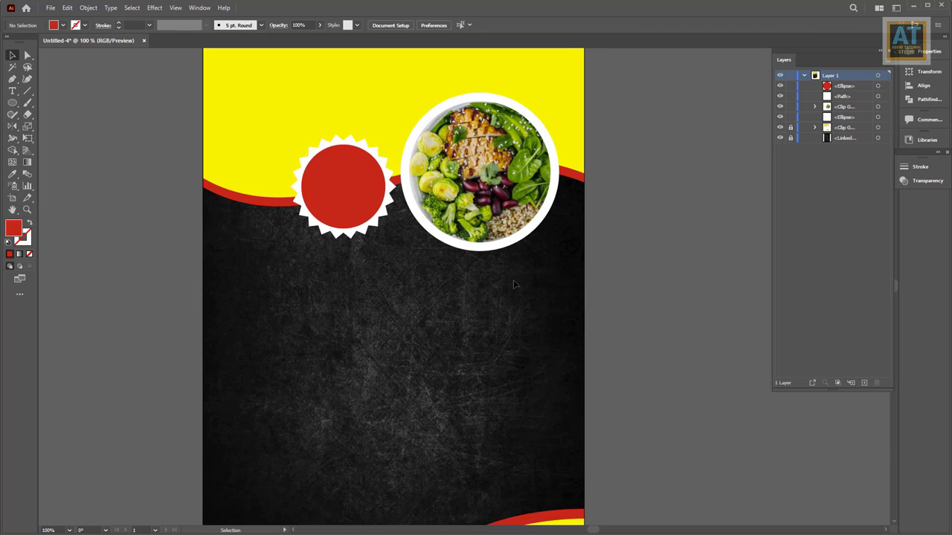
{"action": "left_click", "coordinate": [472, 222]}
Copy the white-ringed food bowl photo, move the copy lower left, and scale it down
{"action": "left_click", "coordinate": [67, 8]}
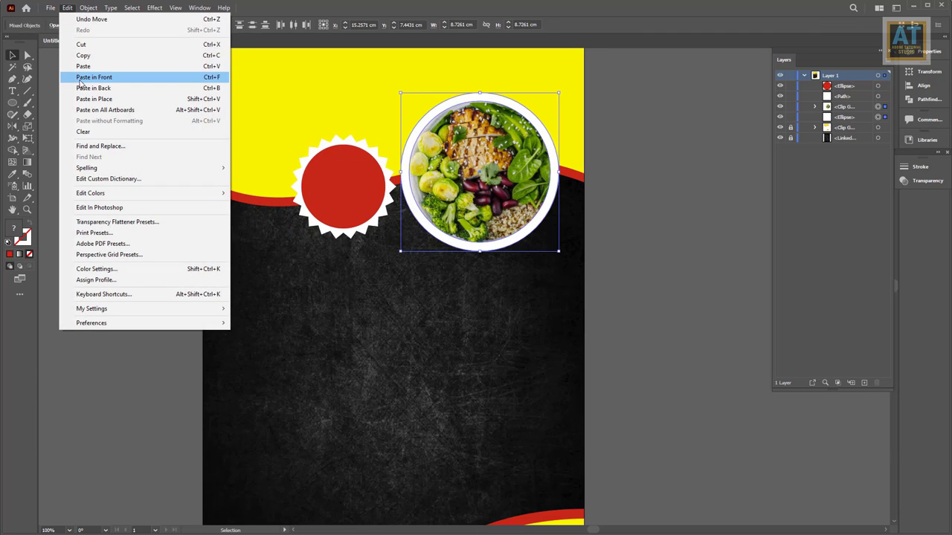
{"action": "left_click", "coordinate": [78, 55]}
{"action": "left_click", "coordinate": [67, 8]}
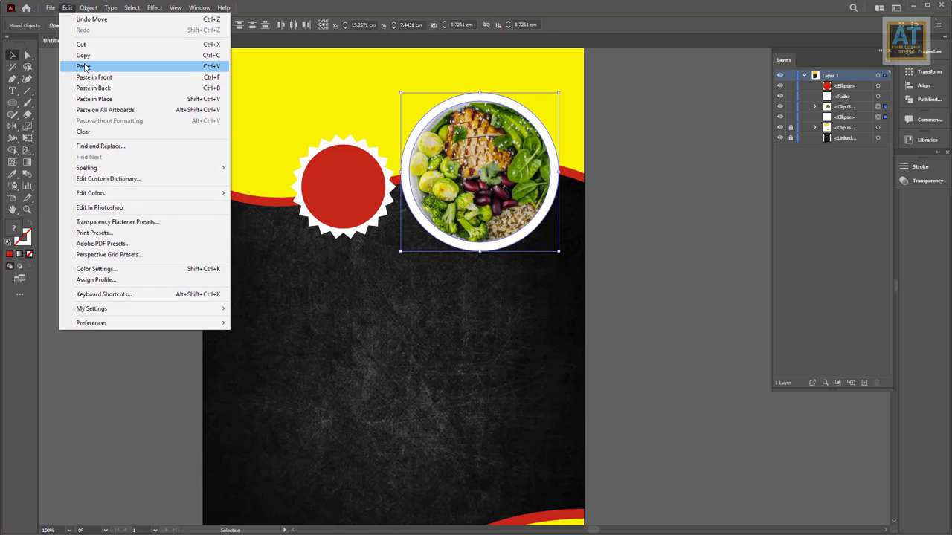
{"action": "left_click", "coordinate": [84, 68]}
{"action": "left_click_drag", "start_coordinate": [491, 328], "coordinate": [322, 375]}
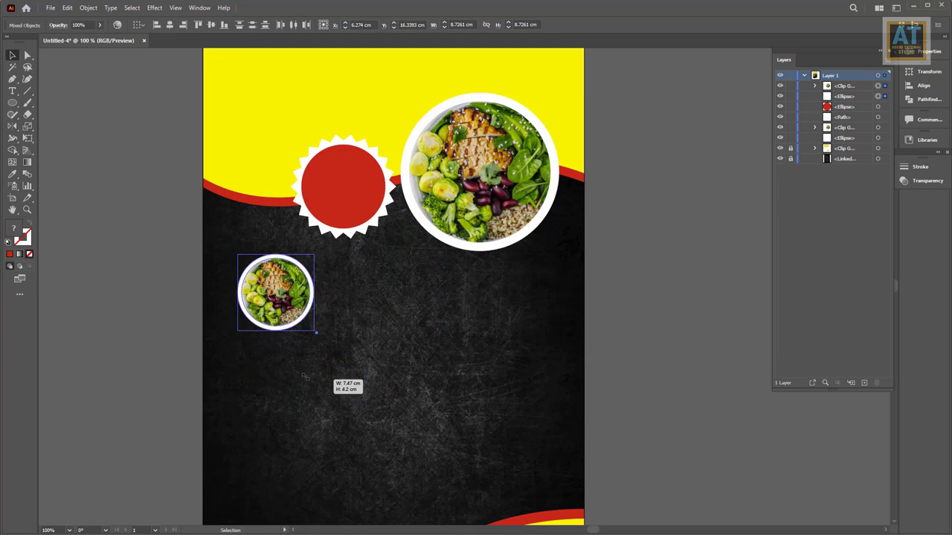
{"action": "mouse_move", "coordinate": [397, 411]}
{"action": "left_mouse_down"}
{"action": "mouse_move", "coordinate": [328, 375]}
{"action": "mouse_move", "coordinate": [339, 359]}
{"action": "left_mouse_up"}
{"action": "left_click", "coordinate": [362, 364]}
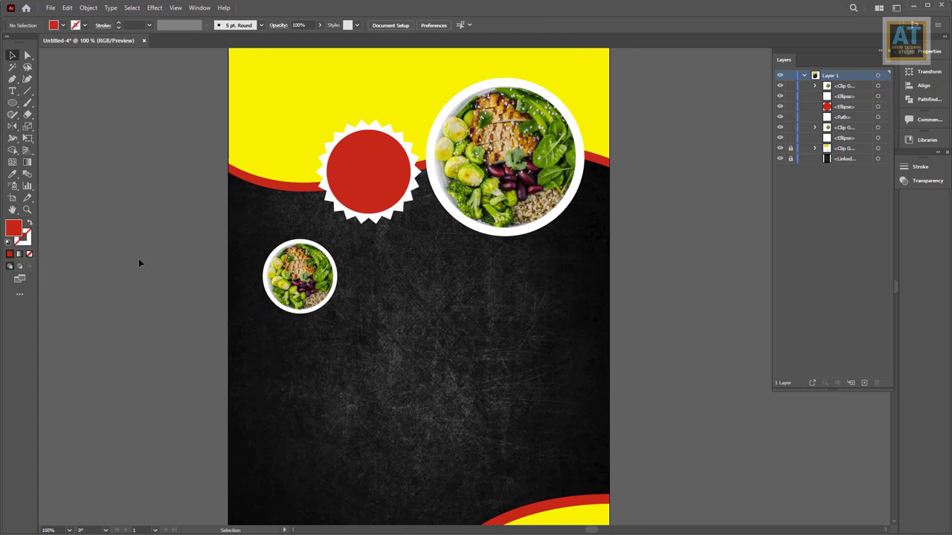
Add a 'food name' text caption below the small bowl photo
{"action": "left_click", "coordinate": [13, 92]}
{"action": "left_click", "coordinate": [276, 346]}
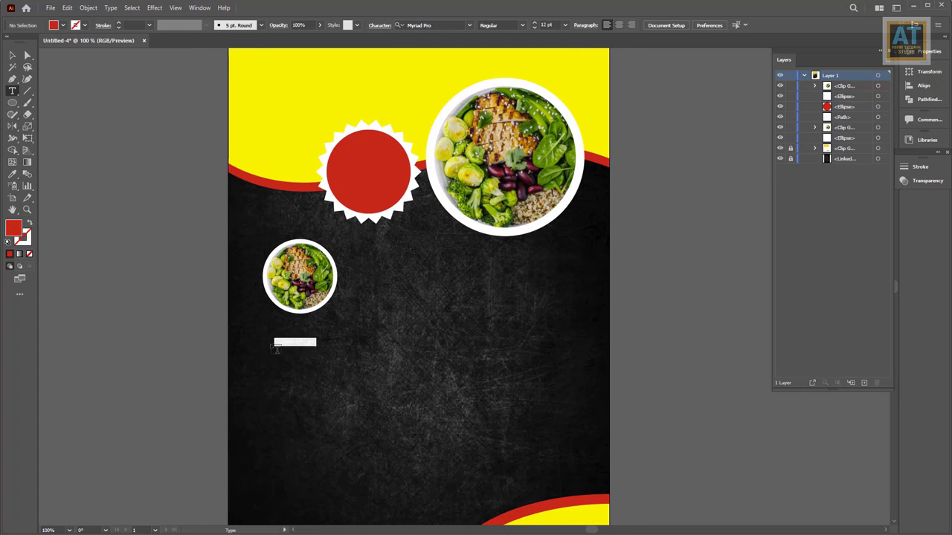
{"action": "type", "text": "Fast Food"}
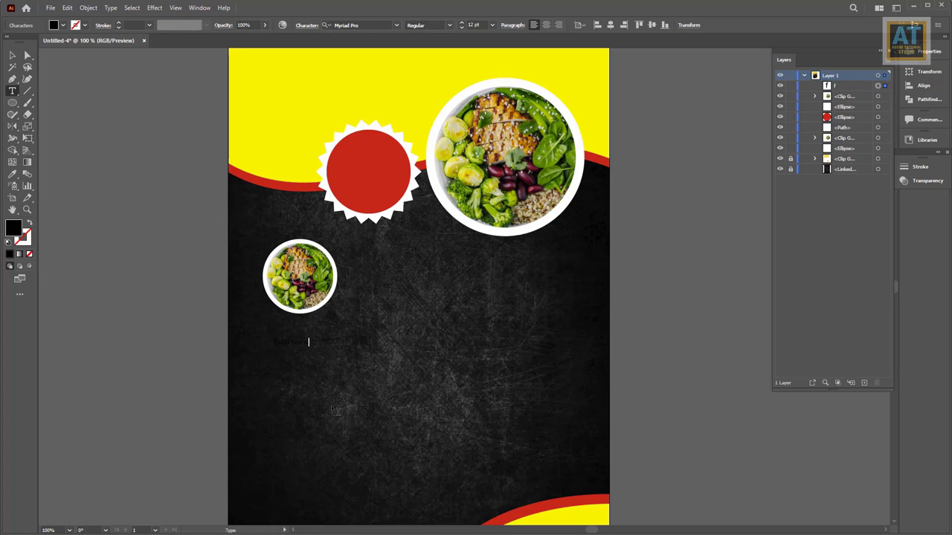
{"action": "type", "text": "ood name"}
{"action": "key", "text": "ctrl"}
Set the caption's font to Montserrat and fill it yellow
{"action": "left_click", "coordinate": [63, 25]}
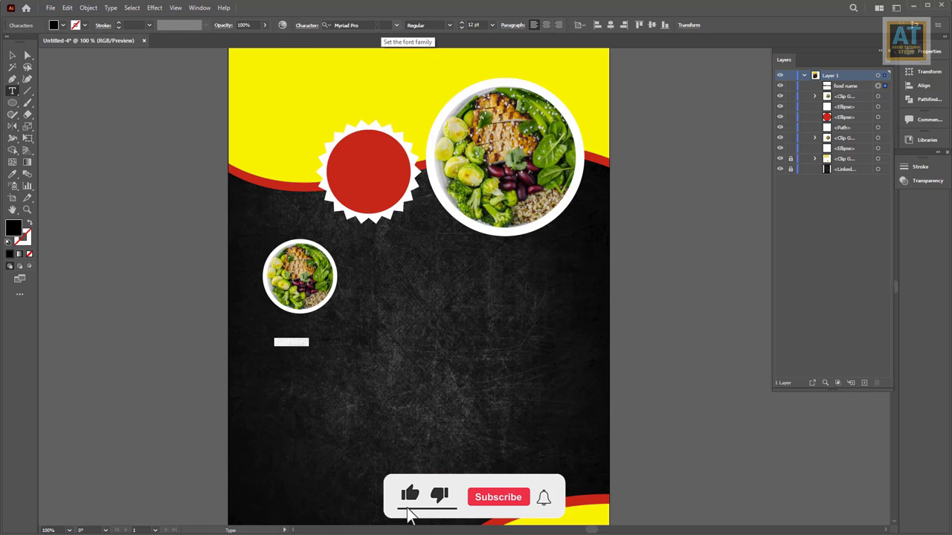
{"action": "left_click", "coordinate": [373, 25]}
{"action": "type", "text": "mon"}
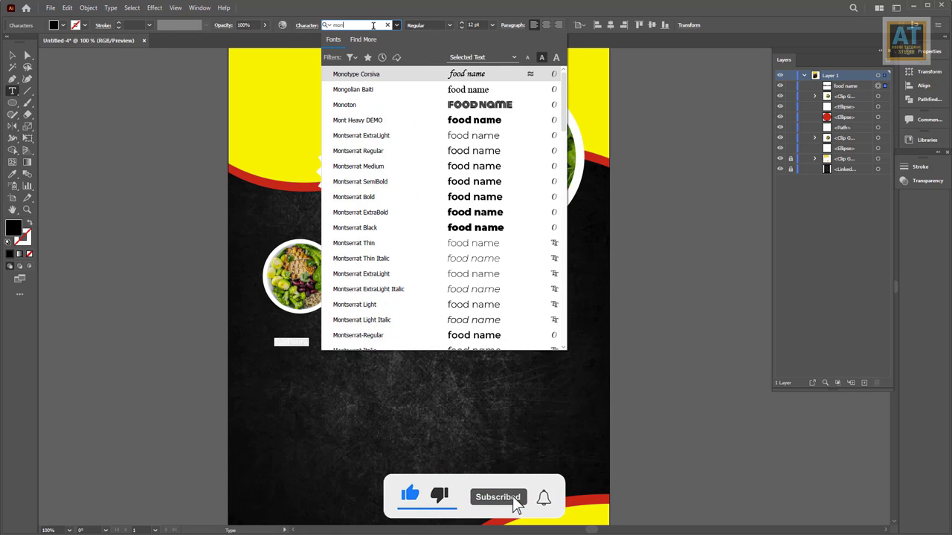
{"action": "type", "text": "t"}
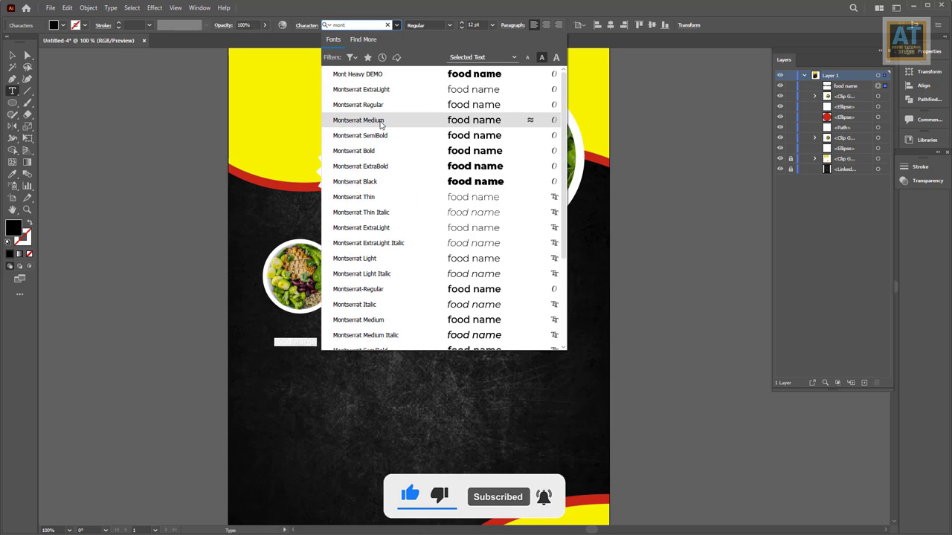
{"action": "left_click", "coordinate": [383, 121]}
{"action": "key", "text": "Escape"}
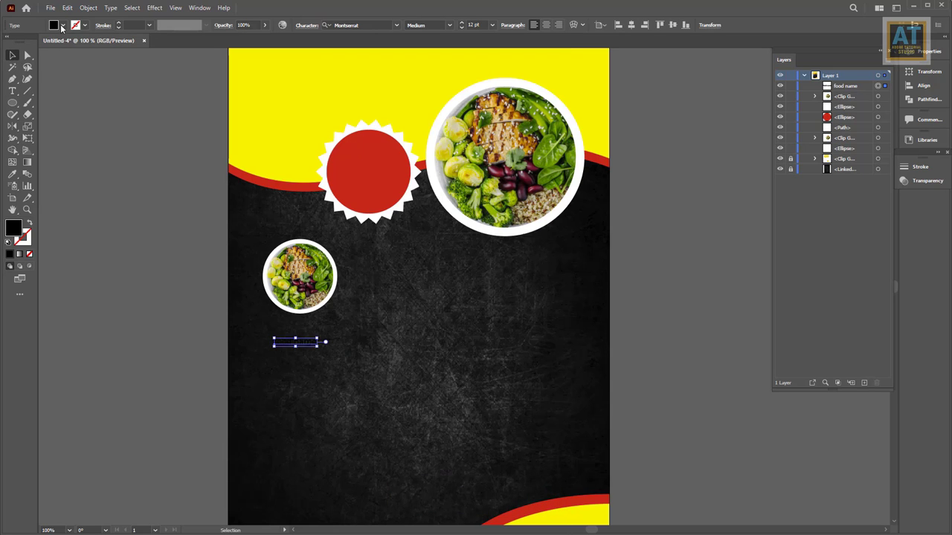
{"action": "left_click", "coordinate": [63, 25]}
{"action": "left_click", "coordinate": [38, 46]}
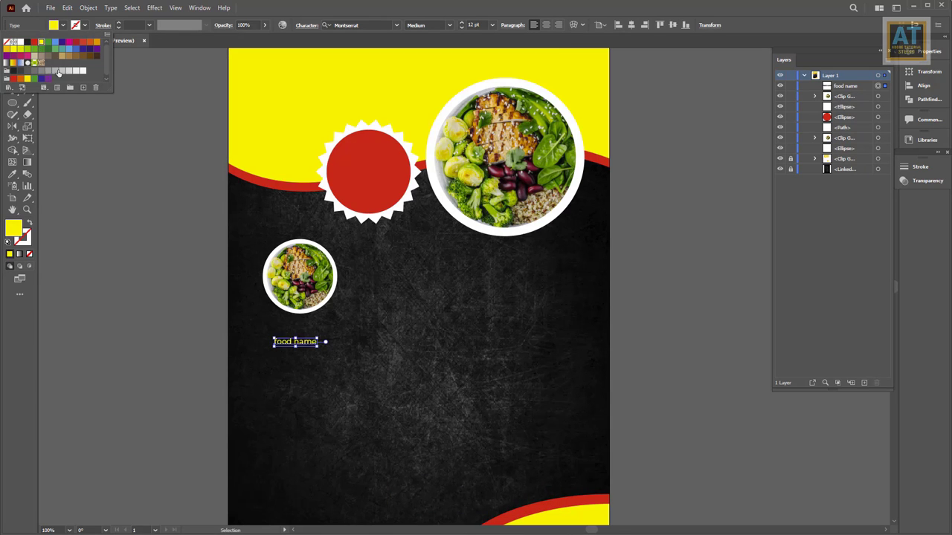
{"action": "key", "text": "Escape"}
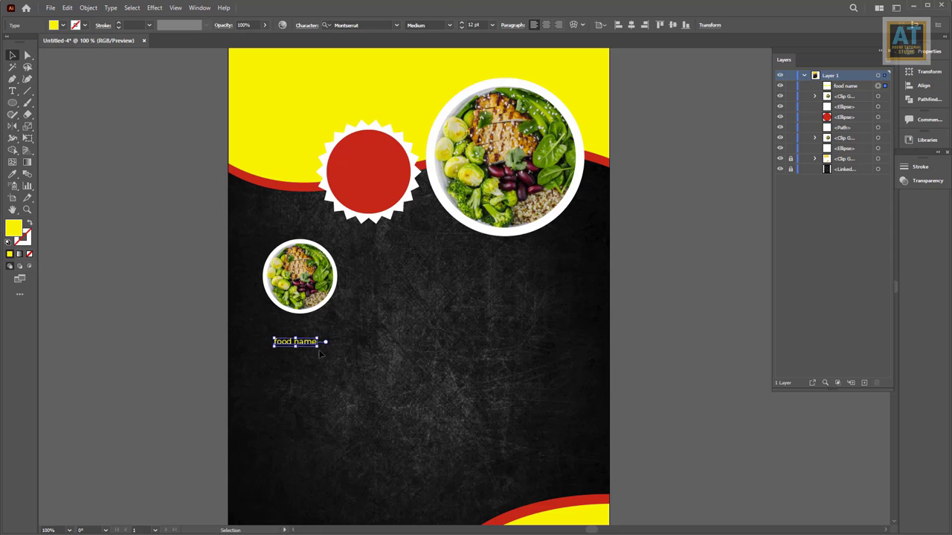
Enlarge the caption, make it Montserrat Bold, and turn on All Caps
{"action": "mouse_move", "coordinate": [317, 347]}
{"action": "left_mouse_down"}
{"action": "mouse_move", "coordinate": [372, 356]}
{"action": "mouse_move", "coordinate": [302, 334]}
{"action": "left_mouse_up"}
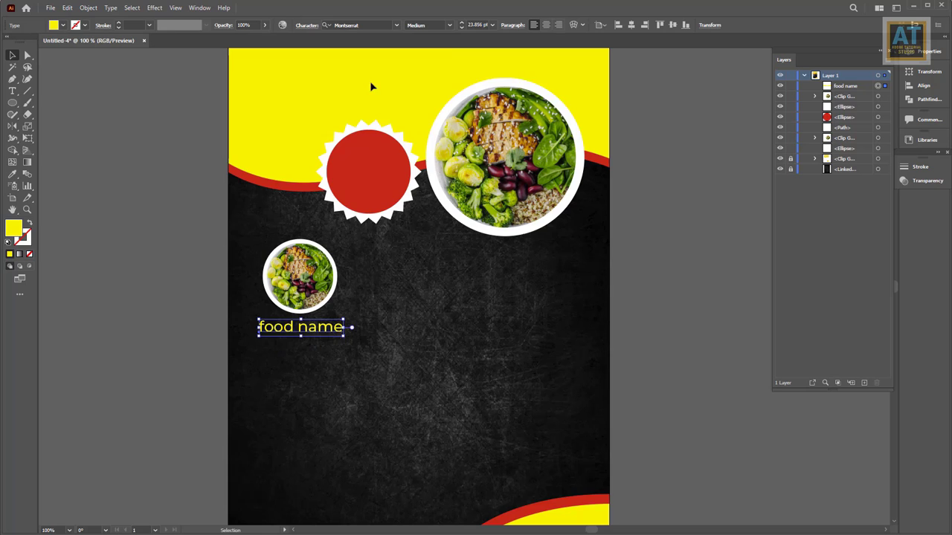
{"action": "left_click", "coordinate": [449, 25]}
{"action": "left_click", "coordinate": [424, 80]}
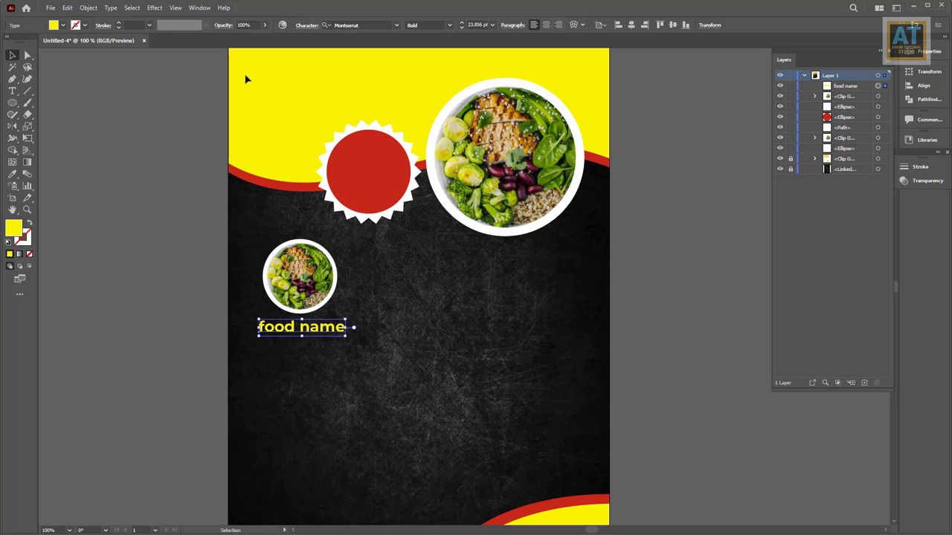
{"action": "left_click", "coordinate": [305, 26]}
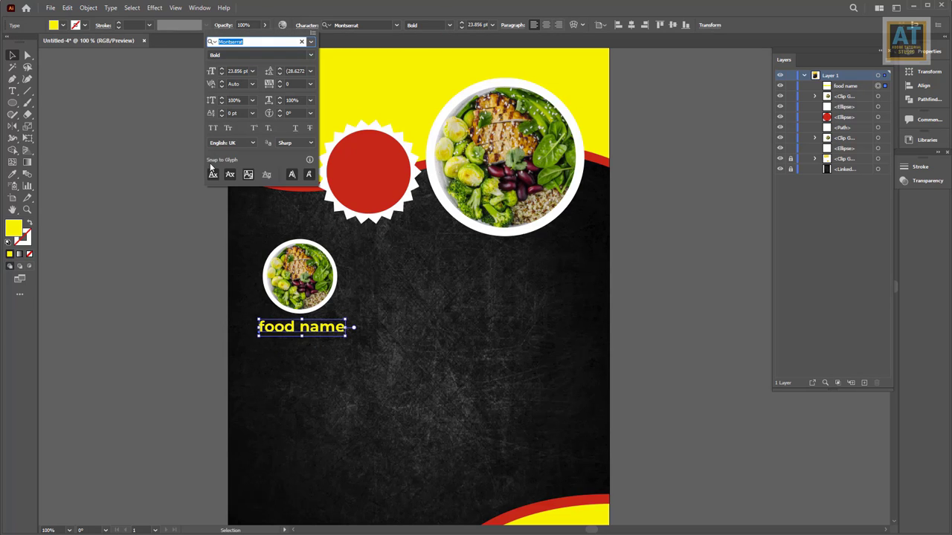
{"action": "left_click", "coordinate": [214, 127]}
{"action": "key", "text": "Escape"}
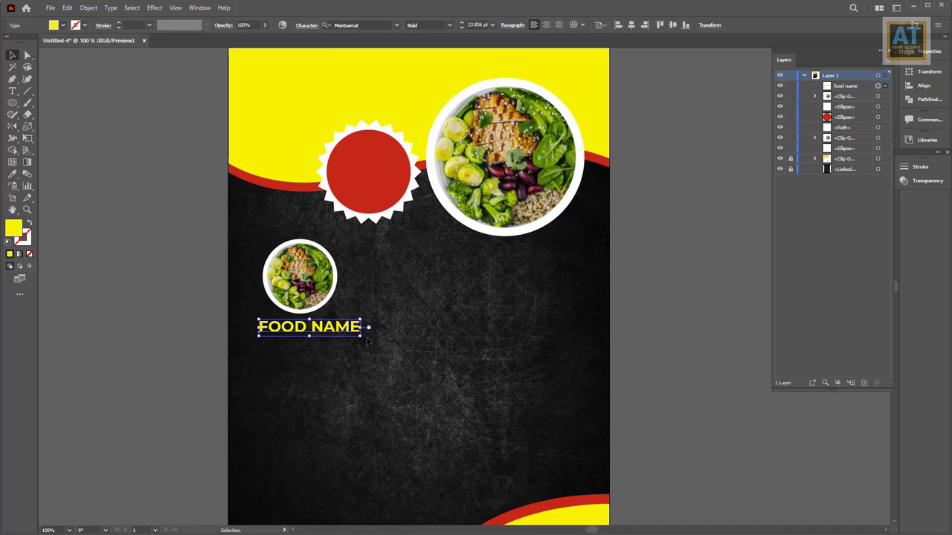
Fine-tune the FOOD NAME caption's size so it sits centred under the bowl
{"action": "left_click_drag", "start_coordinate": [360, 337], "coordinate": [336, 340]}
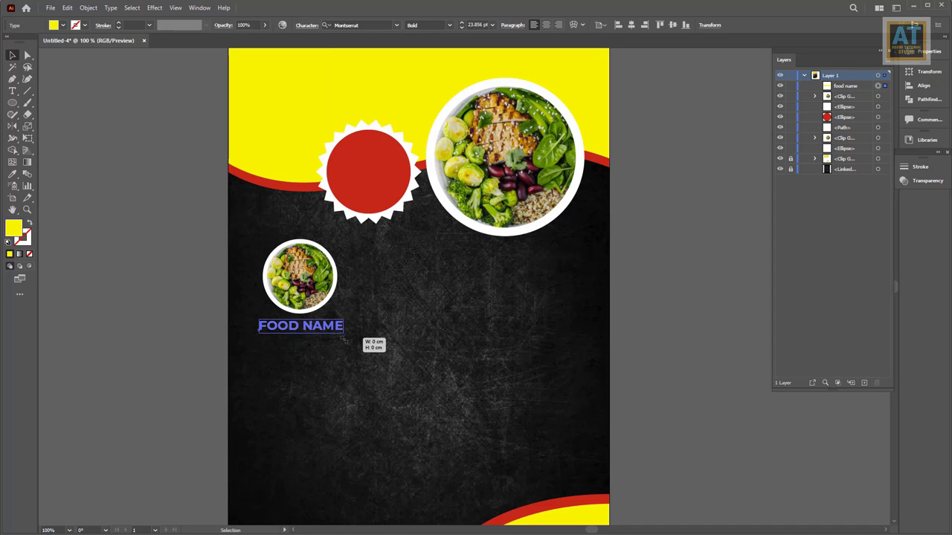
{"action": "key", "text": "ctrl+plus"}
{"action": "mouse_move", "coordinate": [379, 321]}
{"action": "left_mouse_down"}
{"action": "mouse_move", "coordinate": [342, 330]}
{"action": "mouse_move", "coordinate": [367, 320]}
{"action": "left_mouse_up"}
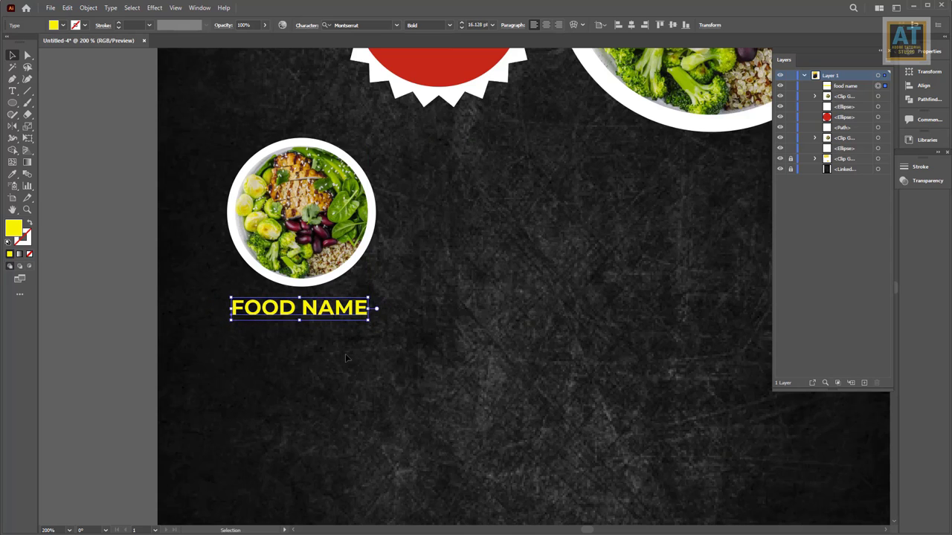
{"action": "left_click", "coordinate": [316, 361]}
{"action": "left_click", "coordinate": [13, 92]}
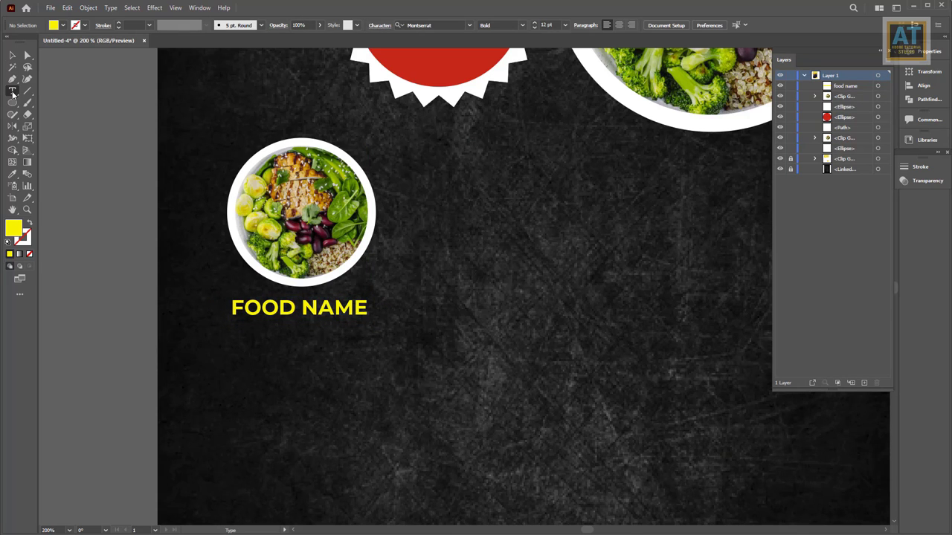
Draw a 7 pt Montserrat Regular placeholder text box below FOOD NAME
{"action": "left_click", "coordinate": [524, 25]}
{"action": "left_click", "coordinate": [500, 48]}
{"action": "left_click", "coordinate": [564, 25]}
{"action": "left_click", "coordinate": [576, 49]}
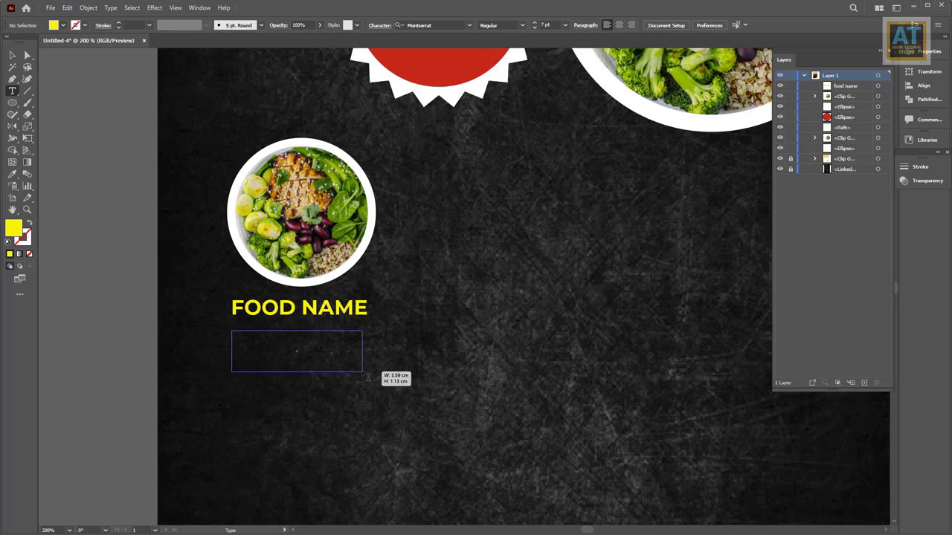
{"action": "left_click_drag", "start_coordinate": [278, 344], "coordinate": [367, 393]}
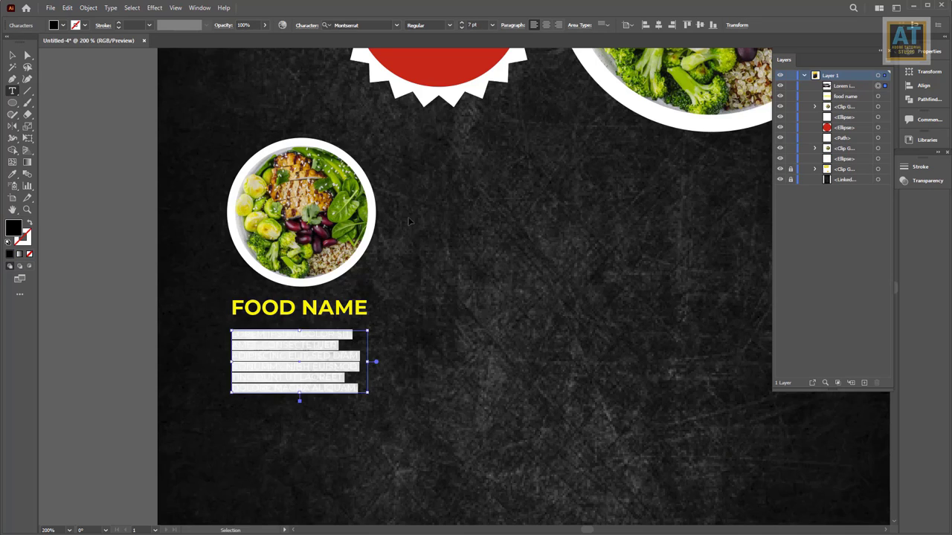
Justify all lines of the description and turn off All Caps
{"action": "left_click", "coordinate": [511, 26]}
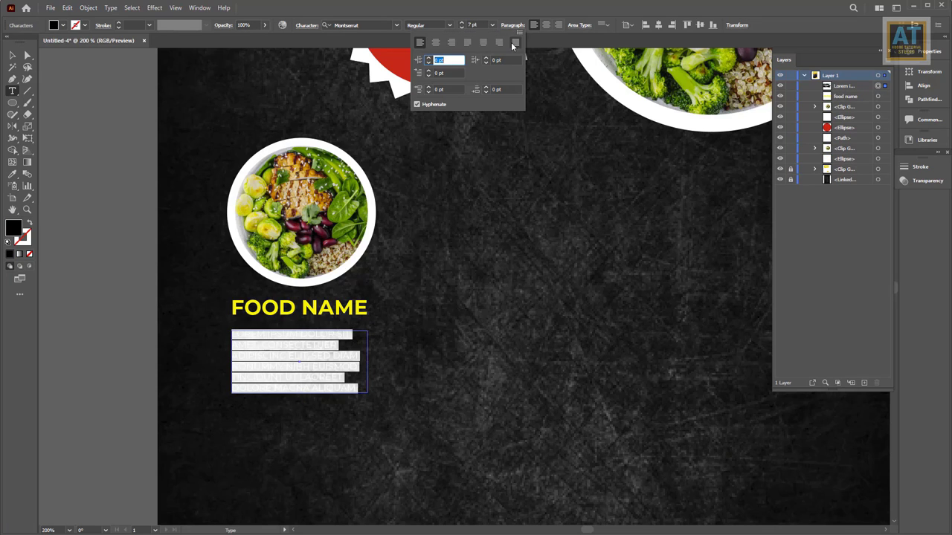
{"action": "left_click", "coordinate": [513, 43]}
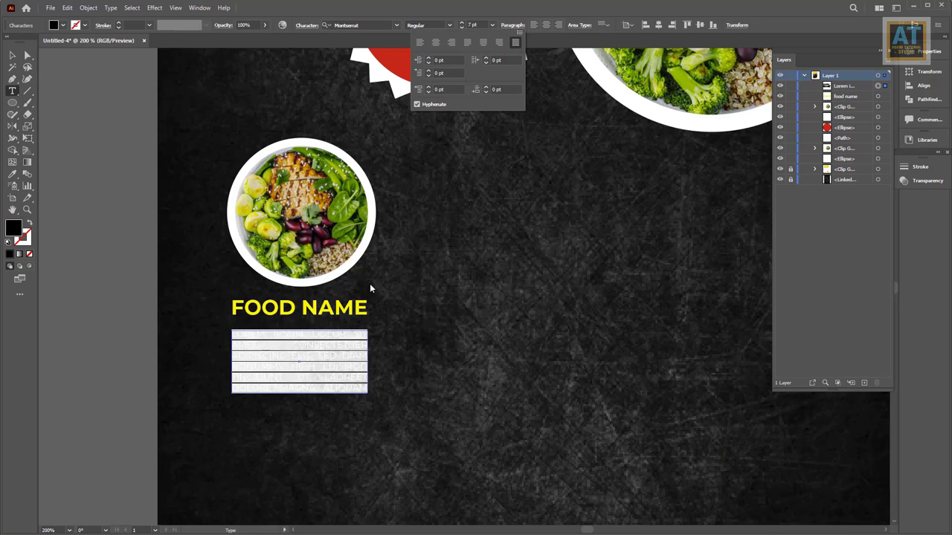
{"action": "left_click", "coordinate": [275, 346]}
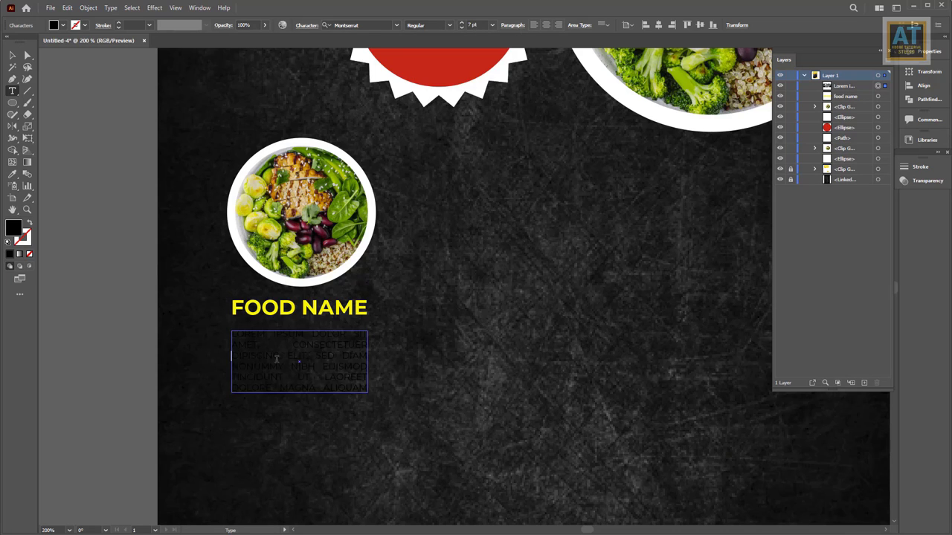
{"action": "triple_click", "coordinate": [284, 351]}
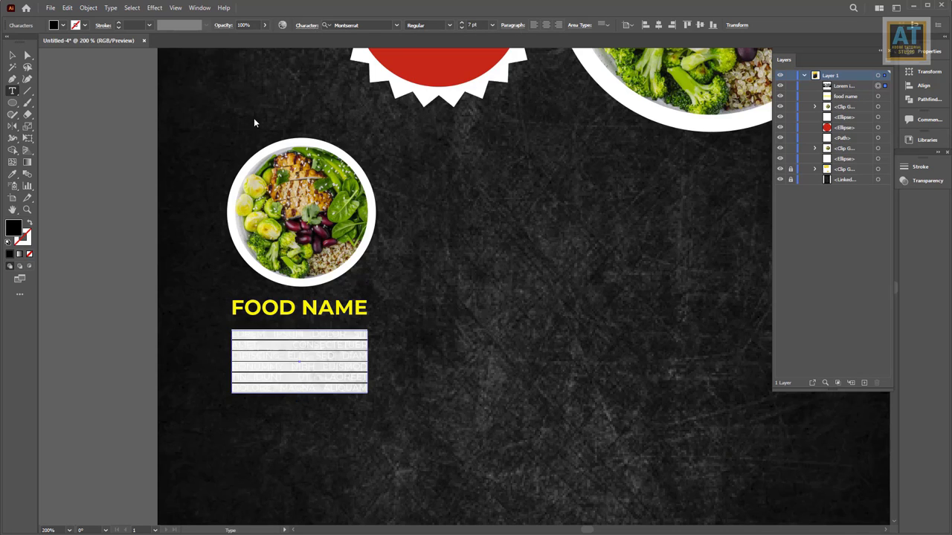
{"action": "left_click", "coordinate": [306, 25]}
{"action": "left_click", "coordinate": [213, 128]}
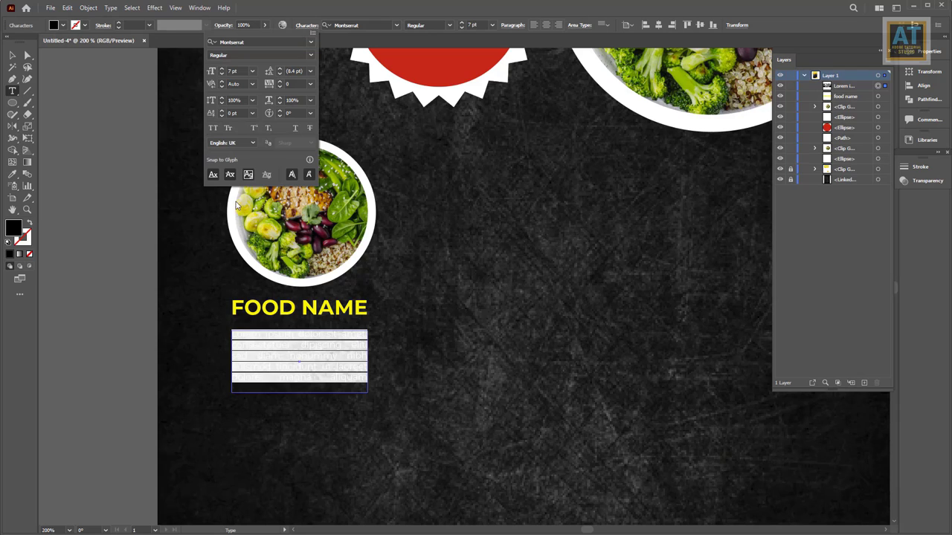
{"action": "left_click", "coordinate": [62, 27]}
Make the description text white and tighten its frame around the text
{"action": "left_click", "coordinate": [63, 25]}
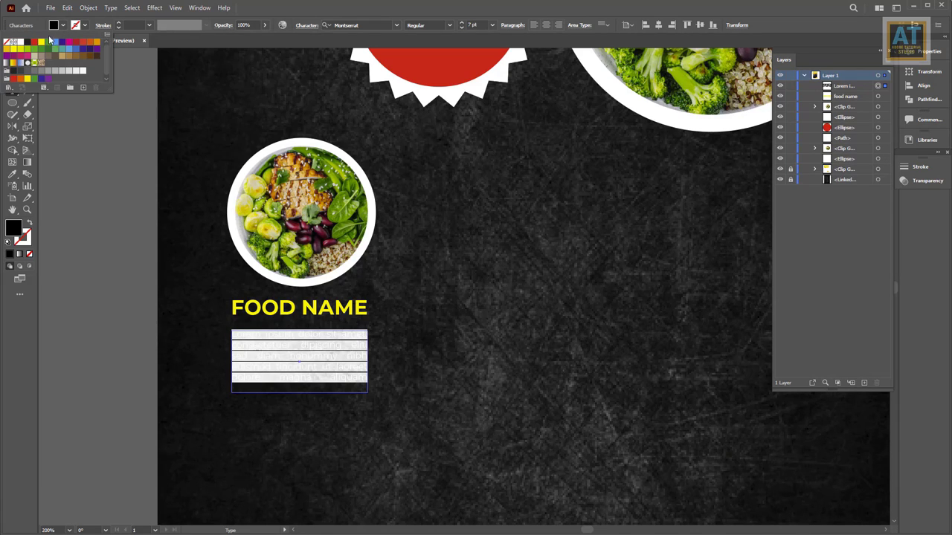
{"action": "left_click", "coordinate": [21, 44]}
{"action": "key", "text": "Escape"}
{"action": "key", "text": "Escape"}
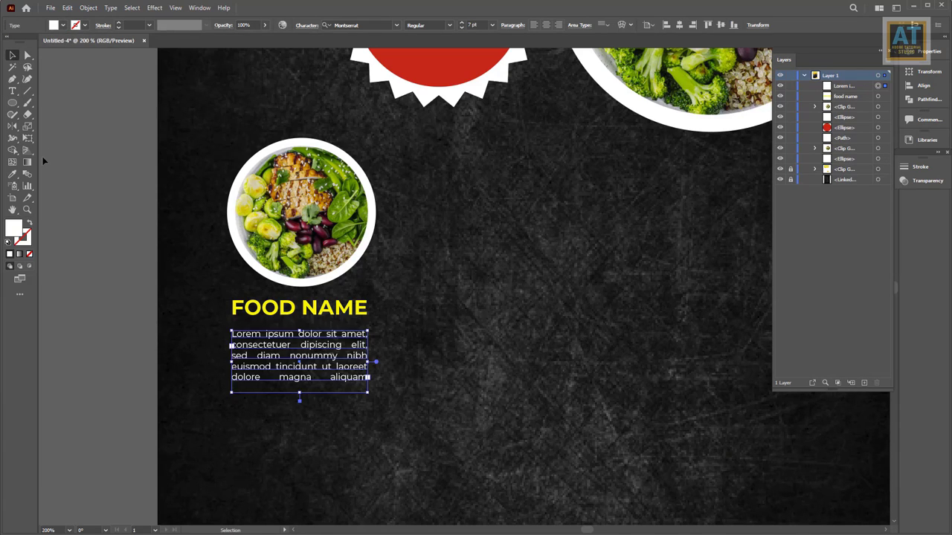
{"action": "key", "text": "ctrl+shift+a"}
{"action": "left_click", "coordinate": [264, 377]}
{"action": "left_click_drag", "start_coordinate": [299, 393], "coordinate": [299, 386]}
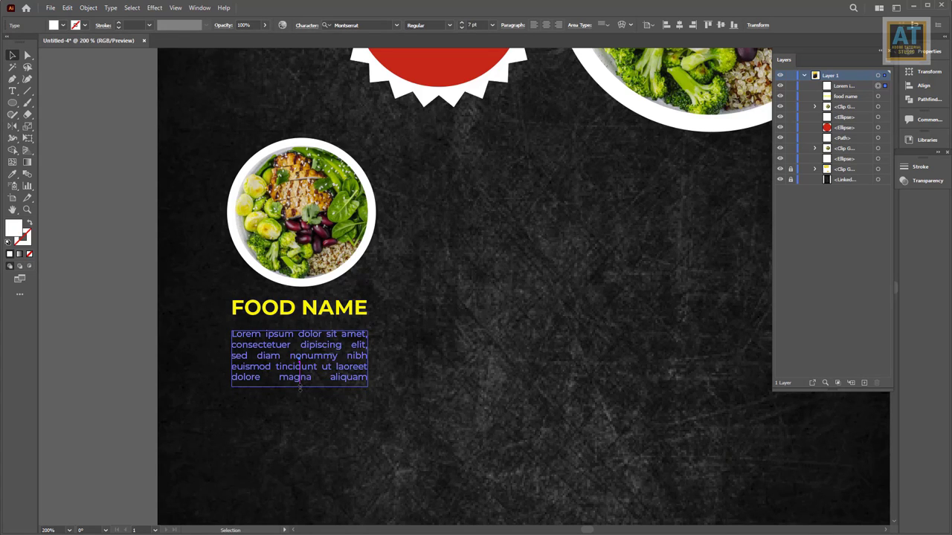
Left-align the paragraph's last line and shorten the frame to three lines
{"action": "left_click", "coordinate": [500, 25]}
{"action": "left_click", "coordinate": [467, 43]}
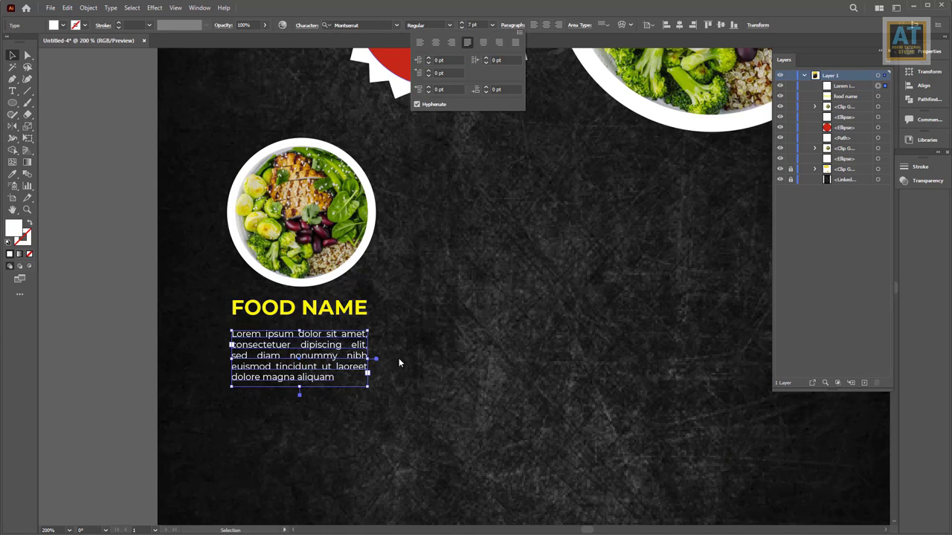
{"action": "left_click", "coordinate": [394, 372]}
{"action": "left_click", "coordinate": [301, 381]}
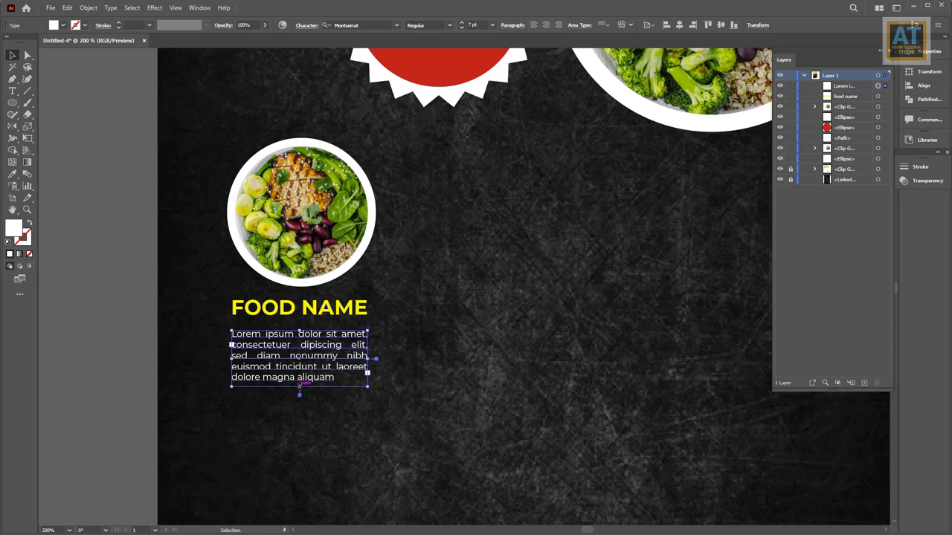
{"action": "left_click_drag", "start_coordinate": [299, 386], "coordinate": [300, 365]}
{"action": "left_click", "coordinate": [364, 378]}
{"action": "scroll", "coordinate": [365, 378], "scroll_direction": "down", "scroll_amount": 1}
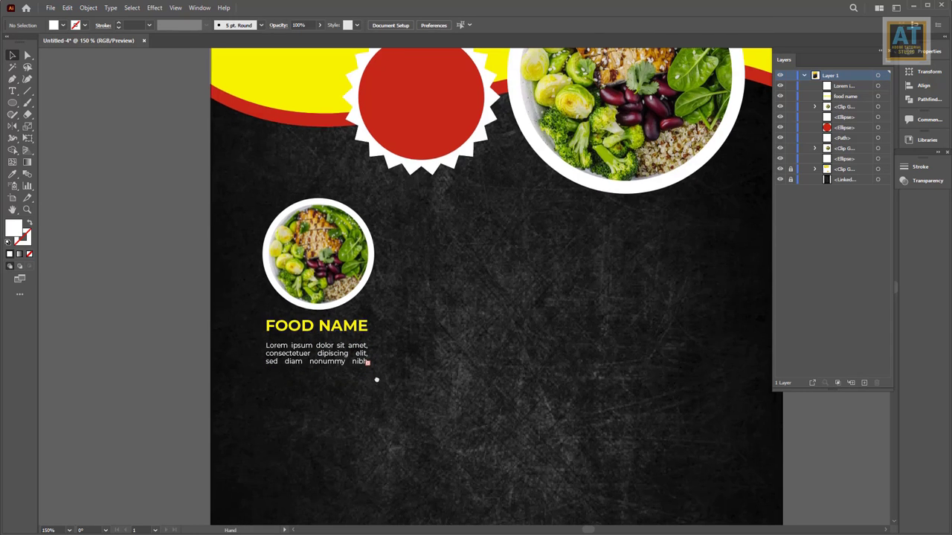
{"action": "scroll", "coordinate": [377, 380], "scroll_direction": "down", "scroll_amount": 1}
{"action": "left_click_drag", "start_coordinate": [387, 397], "coordinate": [304, 291]}
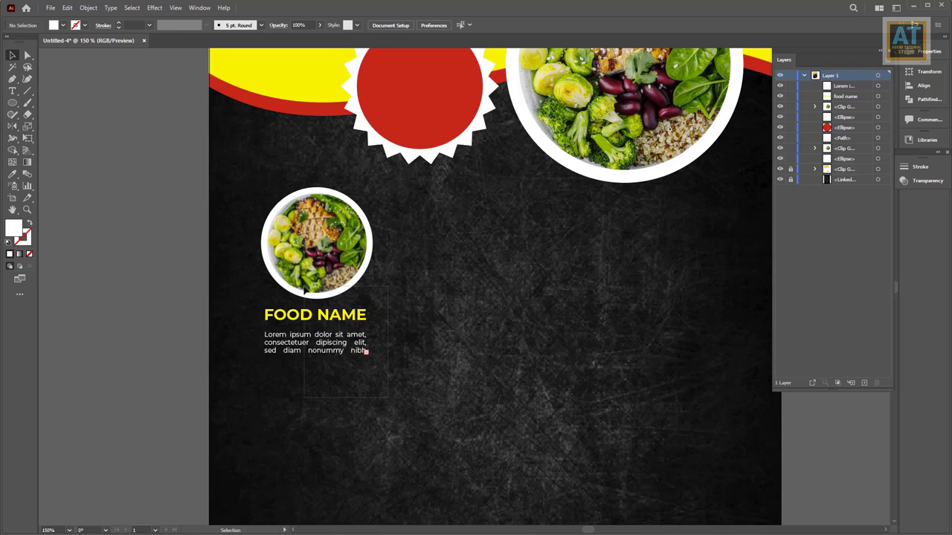
{"action": "left_click_drag", "start_coordinate": [417, 291], "coordinate": [391, 367]}
Paste a copy of the starburst's red circle, shrink it to about 1.8 cm, and place it on the small bowl's upper-right edge
{"action": "left_click", "coordinate": [398, 197]}
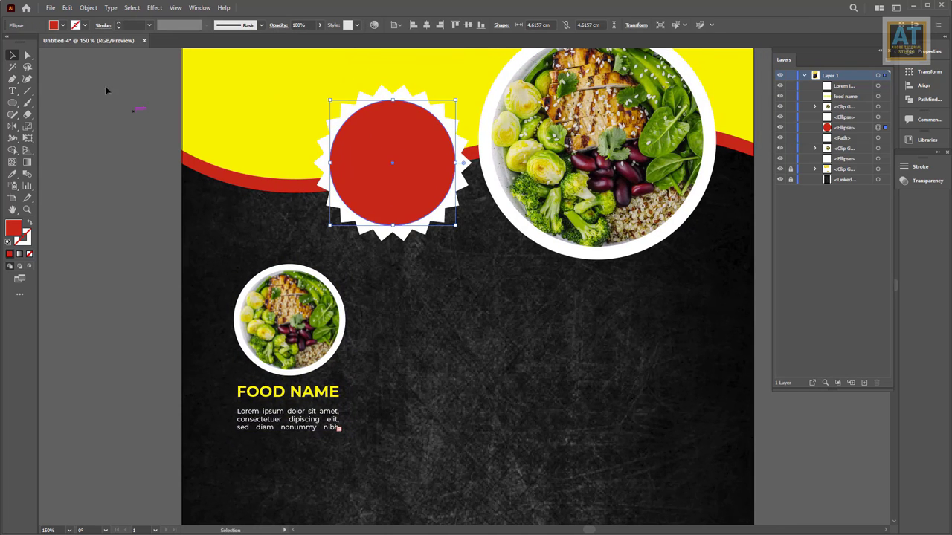
{"action": "left_click", "coordinate": [79, 8]}
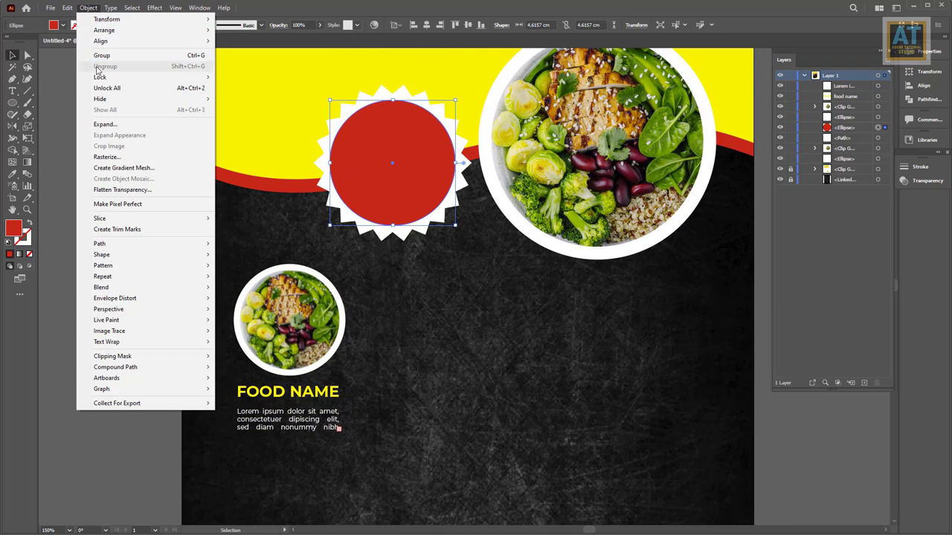
{"action": "left_click", "coordinate": [82, 55]}
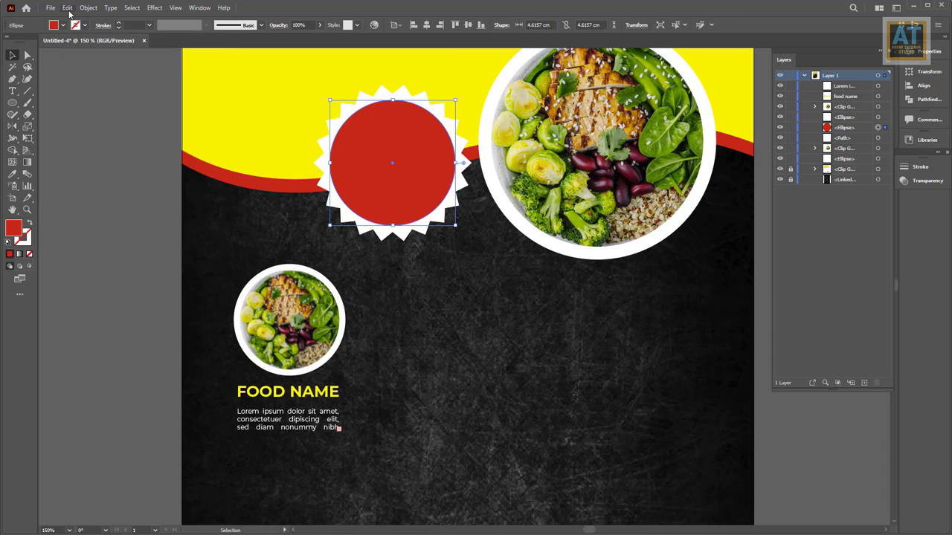
{"action": "left_click", "coordinate": [67, 8]}
{"action": "left_click", "coordinate": [82, 66]}
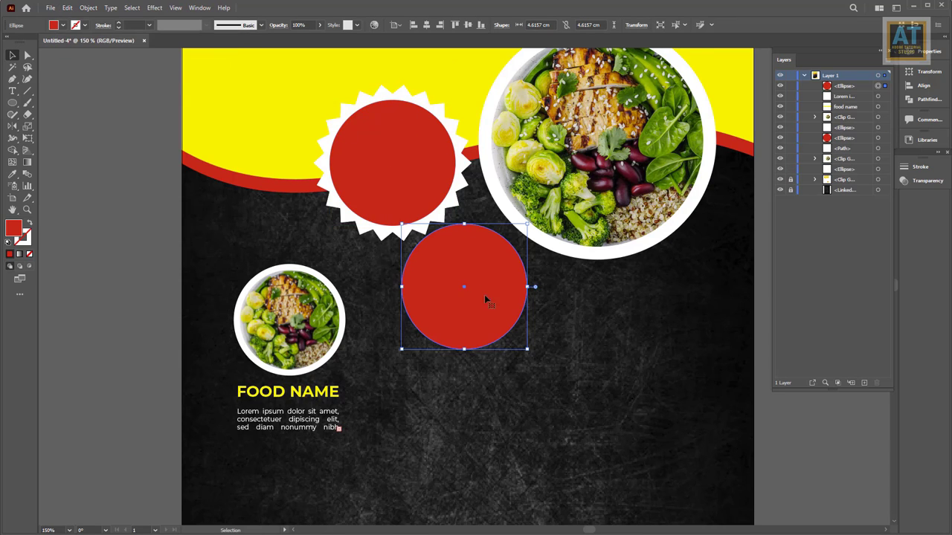
{"action": "left_click_drag", "start_coordinate": [528, 223], "coordinate": [487, 264]}
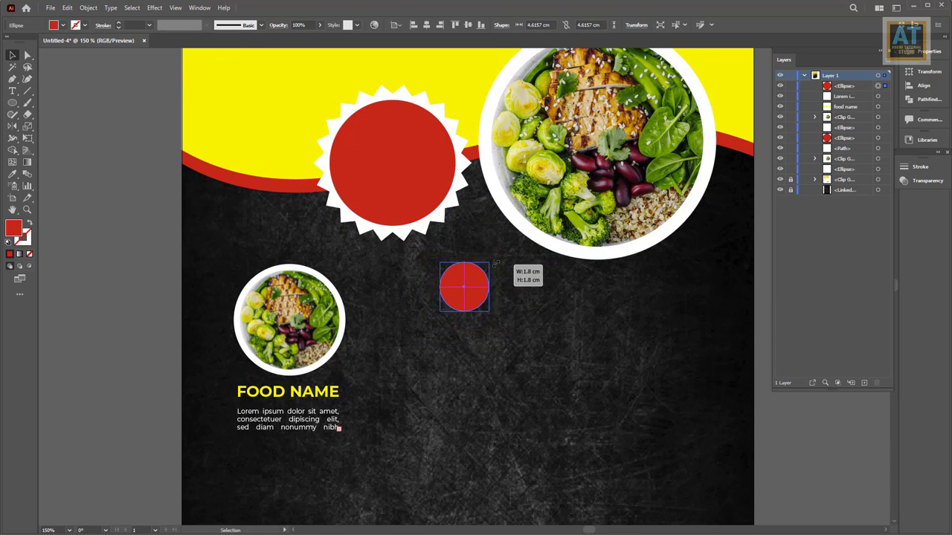
{"action": "left_click_drag", "start_coordinate": [478, 299], "coordinate": [353, 305]}
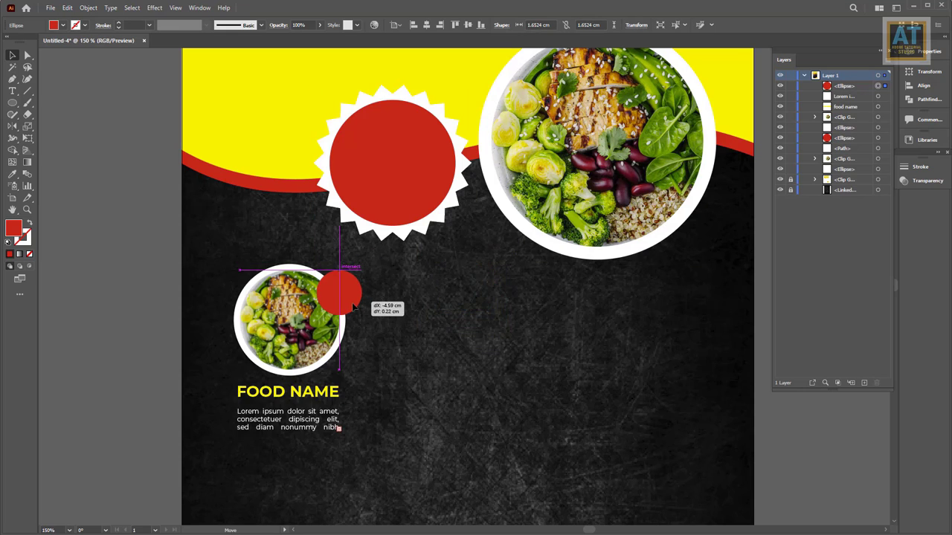
{"action": "left_click", "coordinate": [368, 402]}
{"action": "left_click", "coordinate": [325, 394]}
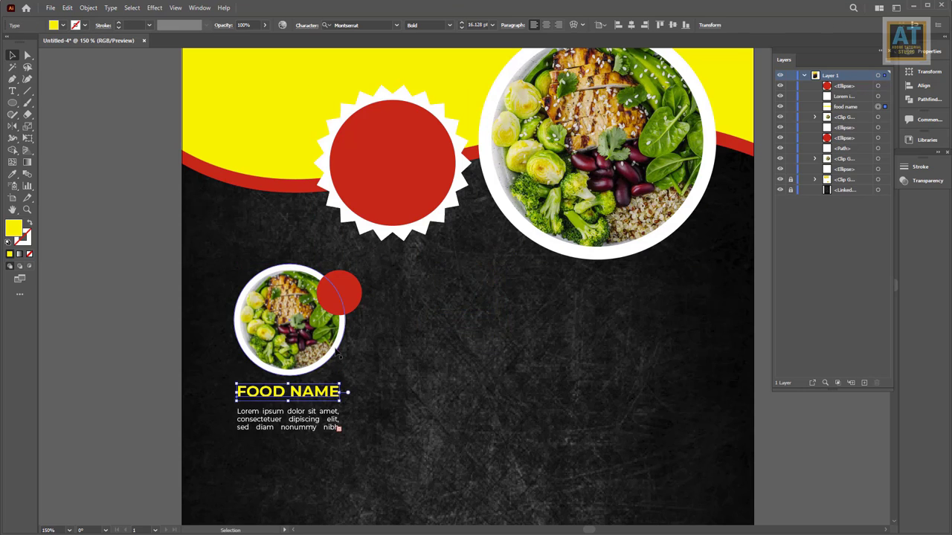
Duplicate the FOOD NAME caption and retype the copy as '$5'
{"action": "left_click_drag", "start_coordinate": [324, 396], "coordinate": [471, 325]}
{"action": "key", "text": "t"}
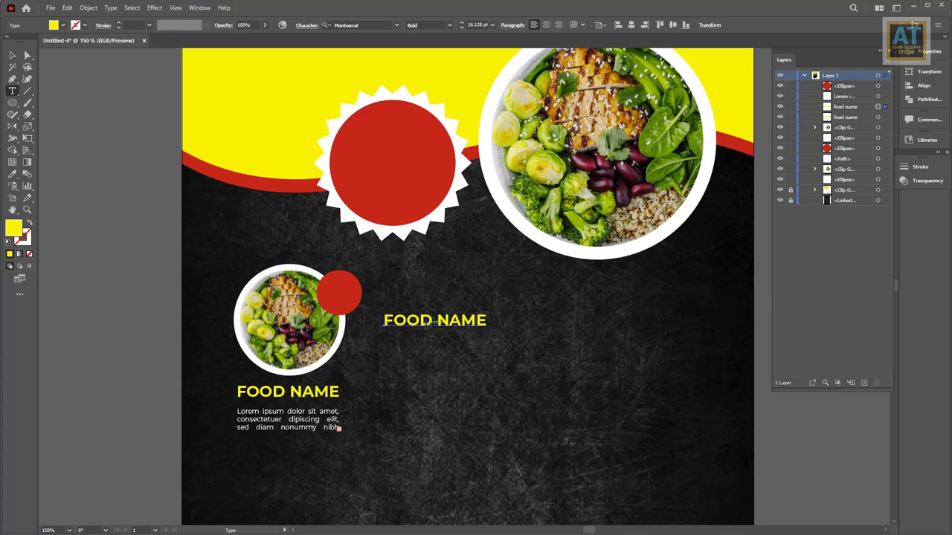
{"action": "triple_click", "coordinate": [426, 325]}
{"action": "type", "text": "$5"}
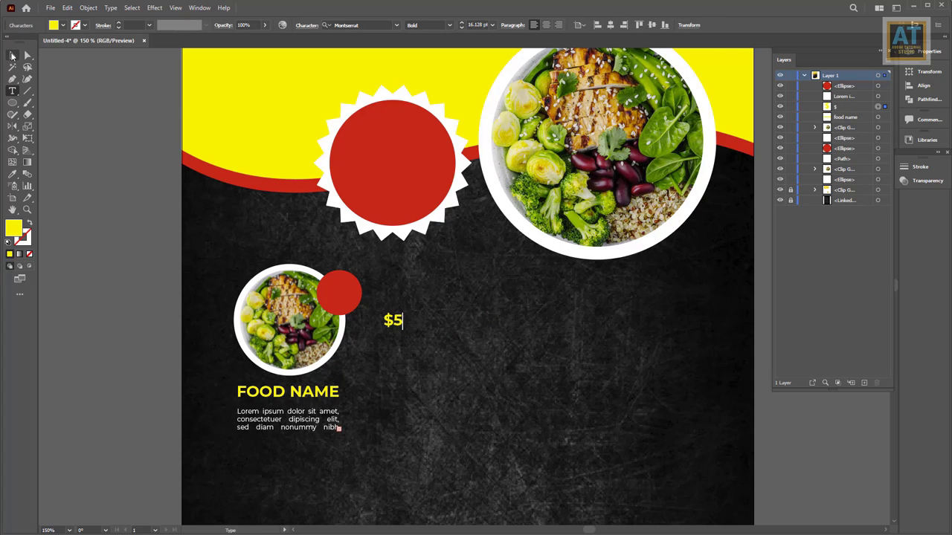
{"action": "left_click", "coordinate": [12, 55]}
Move the $5 onto the small red circle, bring it to front, and enlarge it
{"action": "left_click_drag", "start_coordinate": [186, 265], "coordinate": [351, 376]}
{"action": "key", "text": "ctrl+equal"}
{"action": "key", "text": "ctrl+equal"}
{"action": "key", "text": "ctrl+equal"}
{"action": "mouse_move", "coordinate": [526, 328]}
{"action": "left_mouse_down"}
{"action": "mouse_move", "coordinate": [388, 276]}
{"action": "mouse_move", "coordinate": [377, 250]}
{"action": "left_mouse_up"}
{"action": "right_click", "coordinate": [377, 250]}
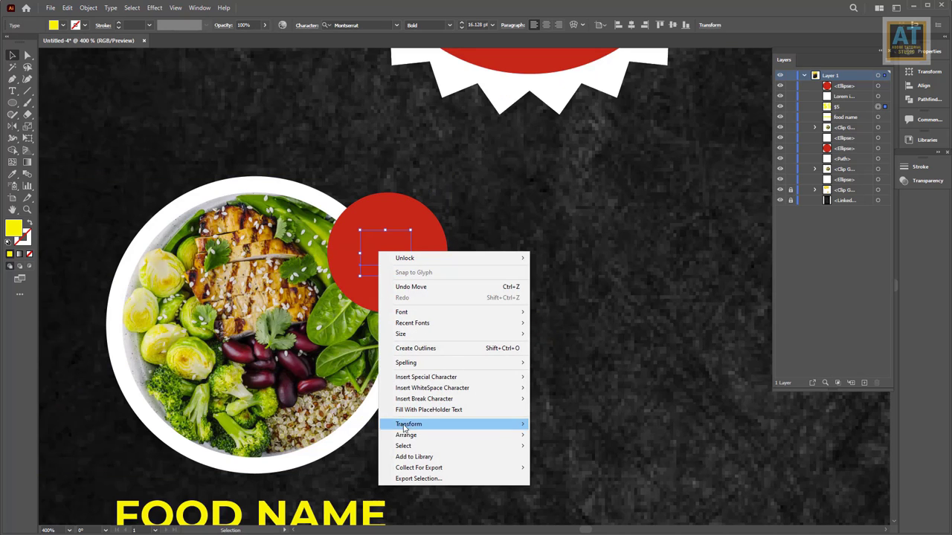
{"action": "mouse_move", "coordinate": [406, 435]}
{"action": "left_click", "coordinate": [538, 435]}
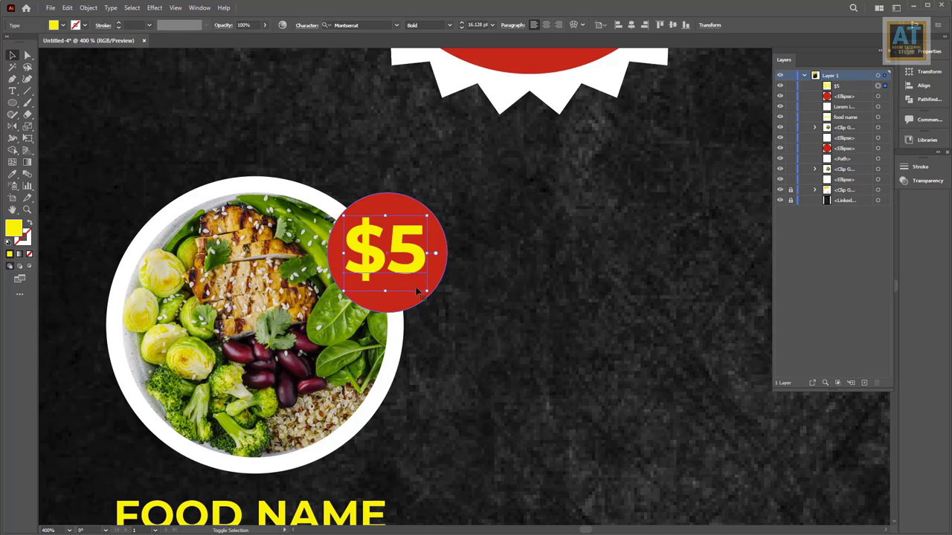
{"action": "mouse_move", "coordinate": [412, 276]}
{"action": "left_mouse_down"}
{"action": "mouse_move", "coordinate": [436, 279]}
{"action": "mouse_move", "coordinate": [406, 276]}
{"action": "left_mouse_up"}
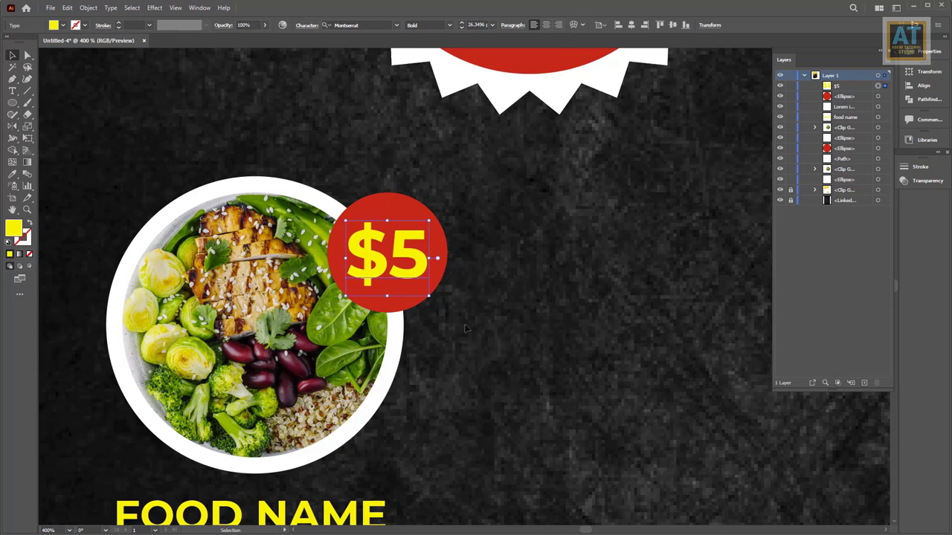
{"action": "left_click", "coordinate": [460, 326]}
{"action": "scroll", "coordinate": [460, 326], "scroll_direction": "down", "scroll_amount": 1}
{"action": "left_click", "coordinate": [426, 293]}
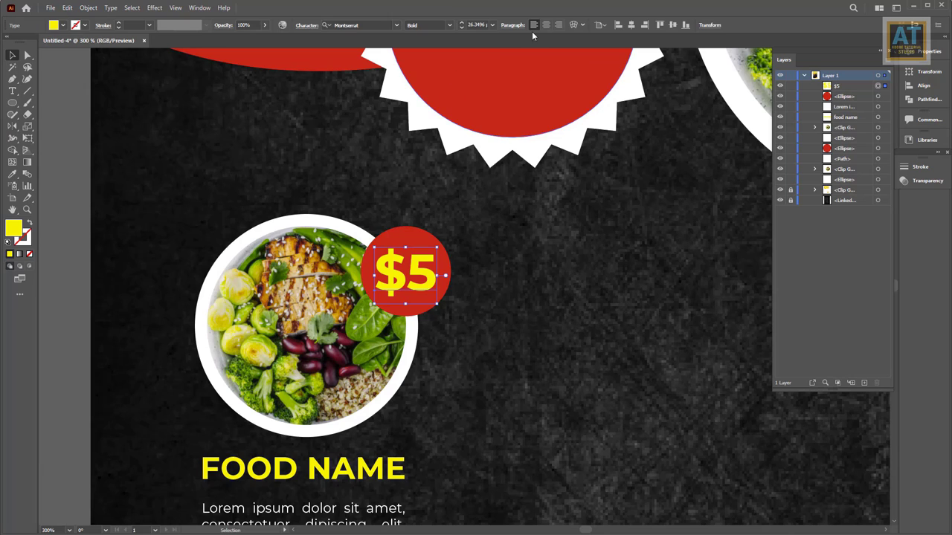
Centre-align the $5 text and align it horizontally and vertically with the red circle
{"action": "left_click", "coordinate": [547, 25]}
{"action": "left_click_drag", "start_coordinate": [395, 276], "coordinate": [424, 277]}
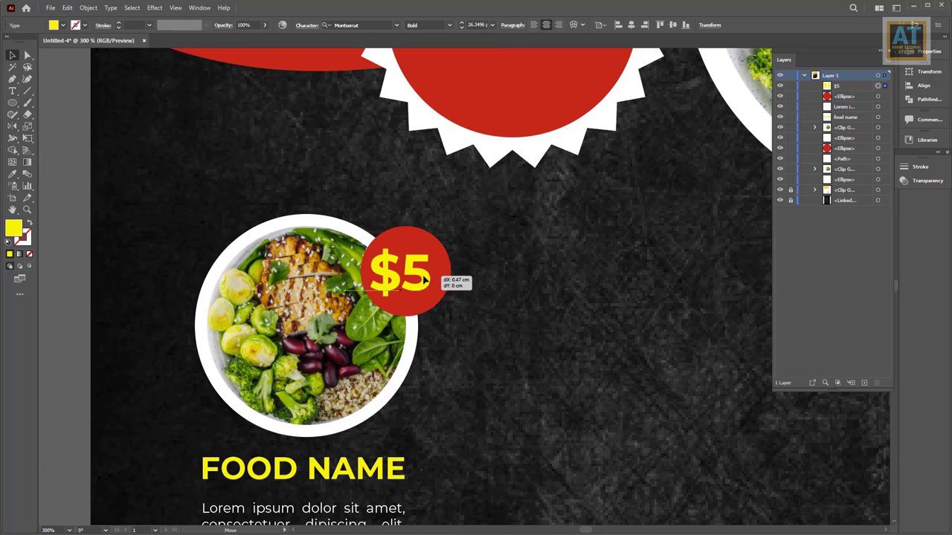
{"action": "left_click", "coordinate": [422, 237], "text": "shift"}
{"action": "left_click", "coordinate": [422, 237], "text": "shift"}
{"action": "left_click", "coordinate": [304, 25]}
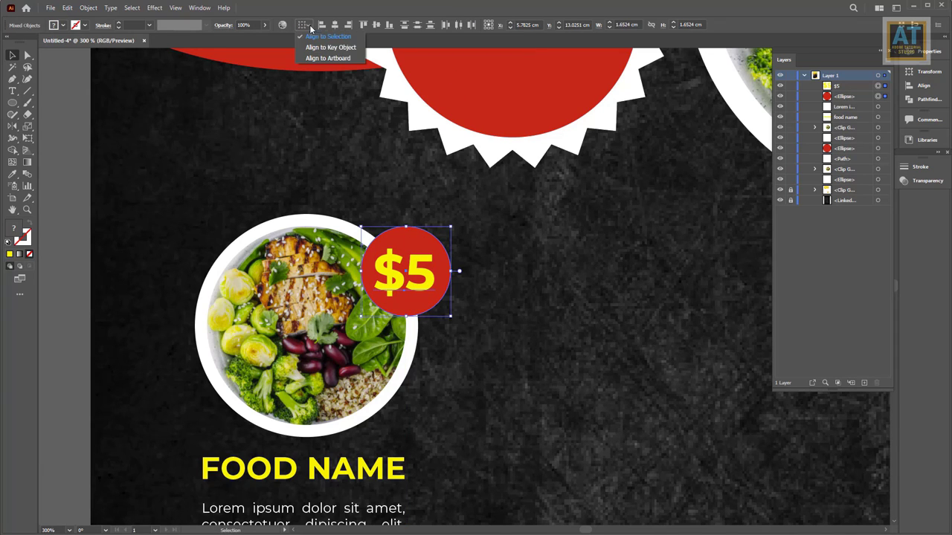
{"action": "left_click", "coordinate": [327, 45]}
{"action": "left_click", "coordinate": [375, 24]}
{"action": "left_click", "coordinate": [375, 25]}
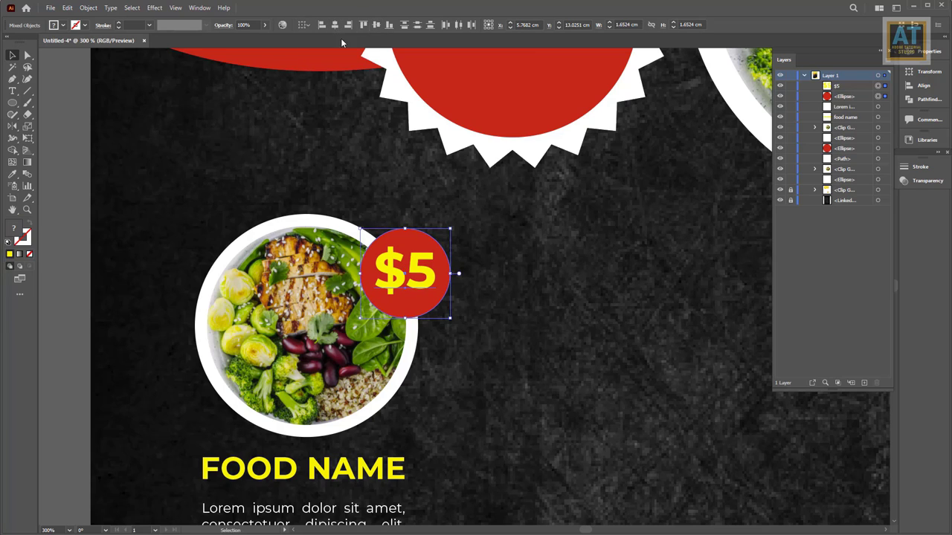
Group the $5 and red circle into one badge and scale it down slightly
{"action": "left_click", "coordinate": [88, 8]}
{"action": "left_click", "coordinate": [111, 58]}
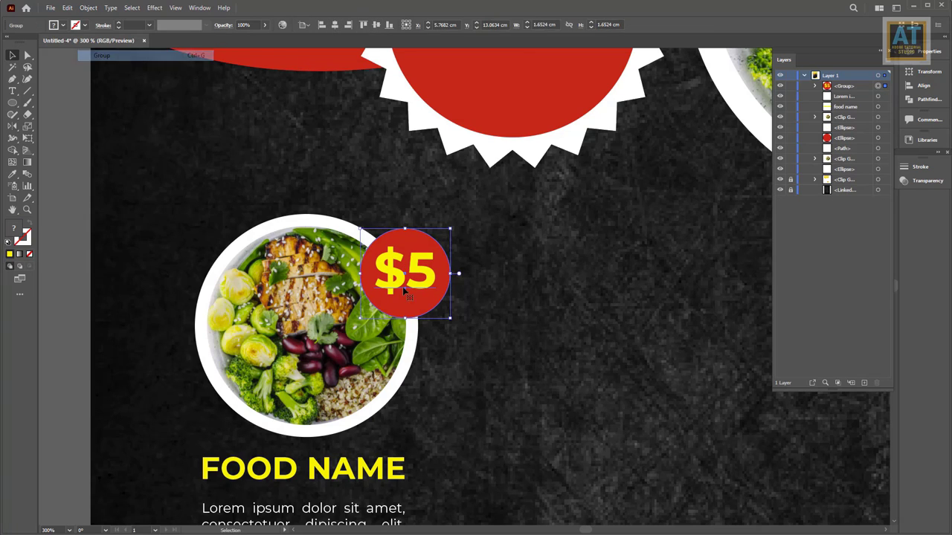
{"action": "left_click", "coordinate": [431, 316]}
{"action": "left_click", "coordinate": [424, 304]}
{"action": "left_click_drag", "start_coordinate": [450, 318], "coordinate": [442, 313]}
{"action": "key", "text": "ctrl+minus"}
Copy and paste the food card twice, placing the copies in a row to its right
{"action": "left_click", "coordinate": [465, 468]}
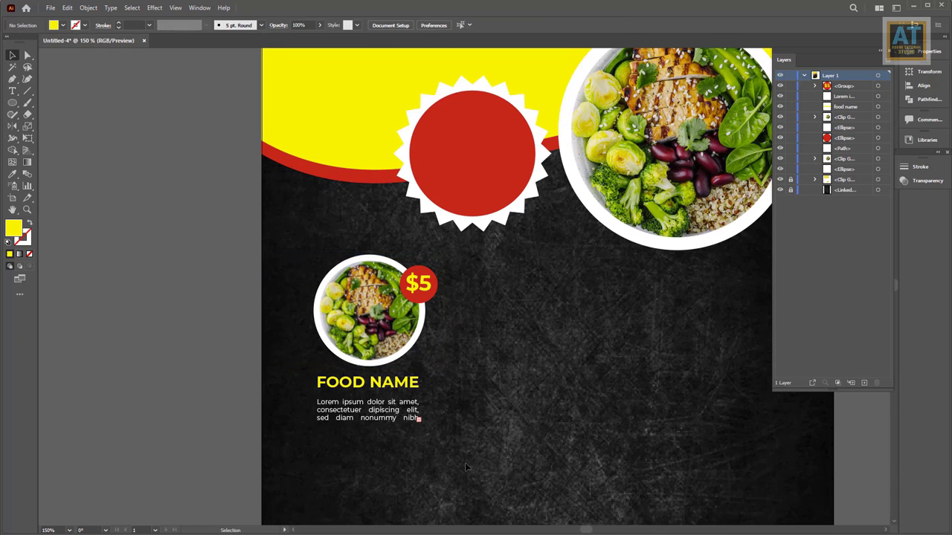
{"action": "left_click_drag", "start_coordinate": [328, 275], "coordinate": [325, 273]}
{"action": "scroll", "coordinate": [325, 272], "scroll_direction": "down", "scroll_amount": 2}
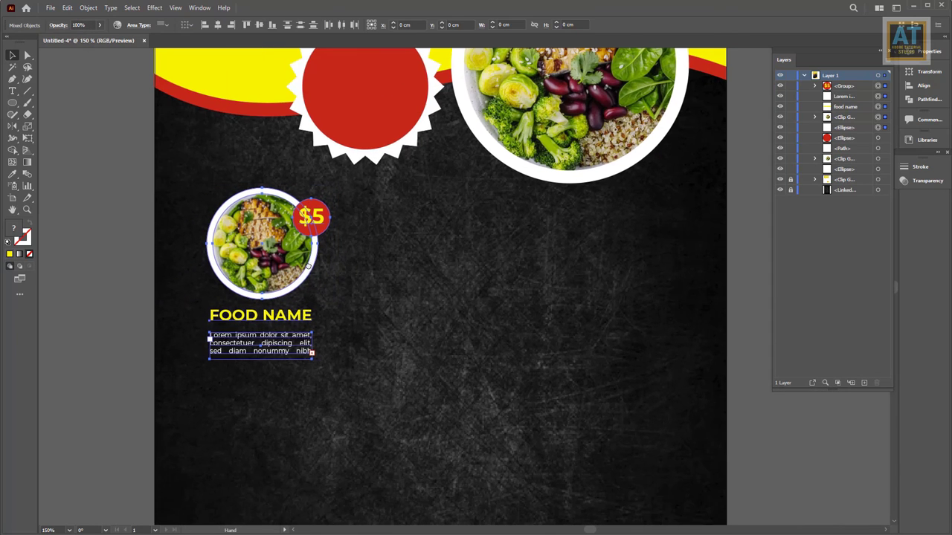
{"action": "left_click", "coordinate": [71, 10]}
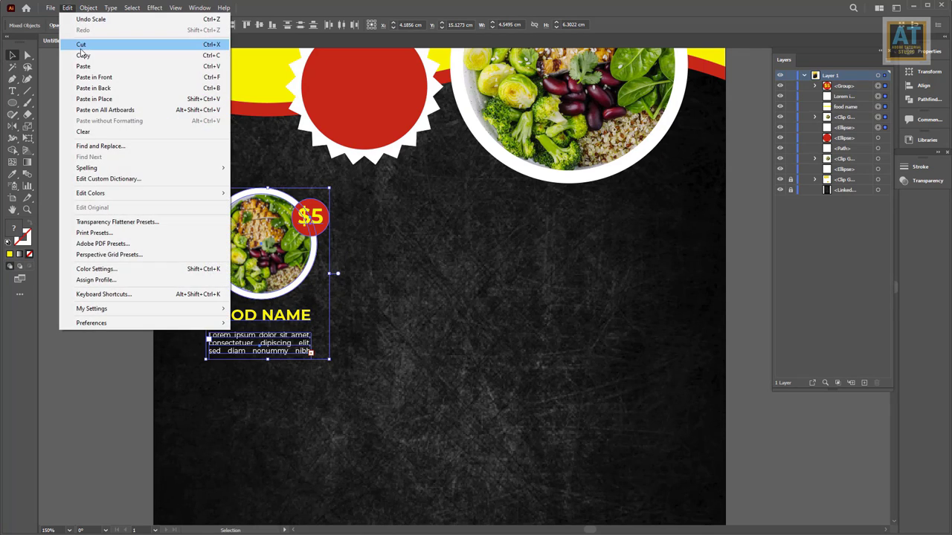
{"action": "left_click", "coordinate": [84, 55]}
{"action": "left_click", "coordinate": [65, 11]}
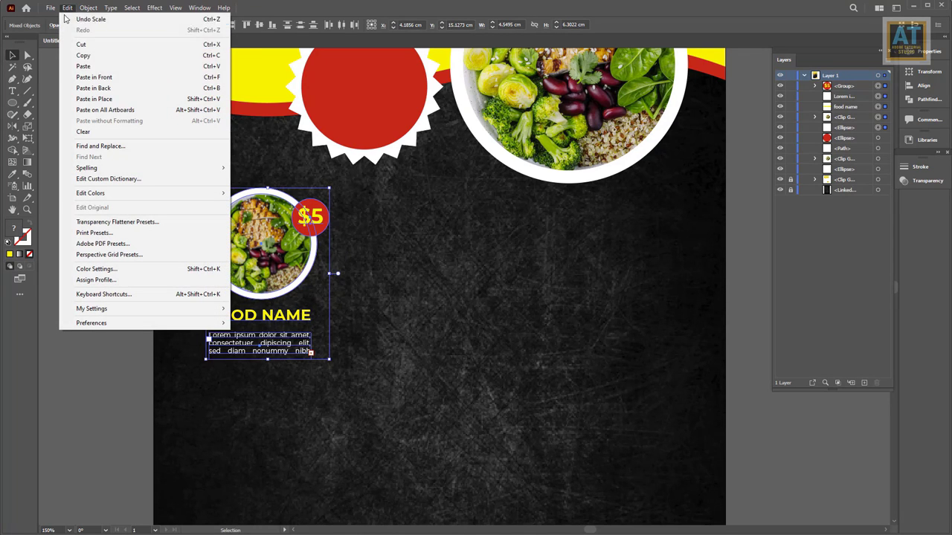
{"action": "left_click", "coordinate": [82, 77]}
{"action": "left_click_drag", "start_coordinate": [288, 270], "coordinate": [438, 270]}
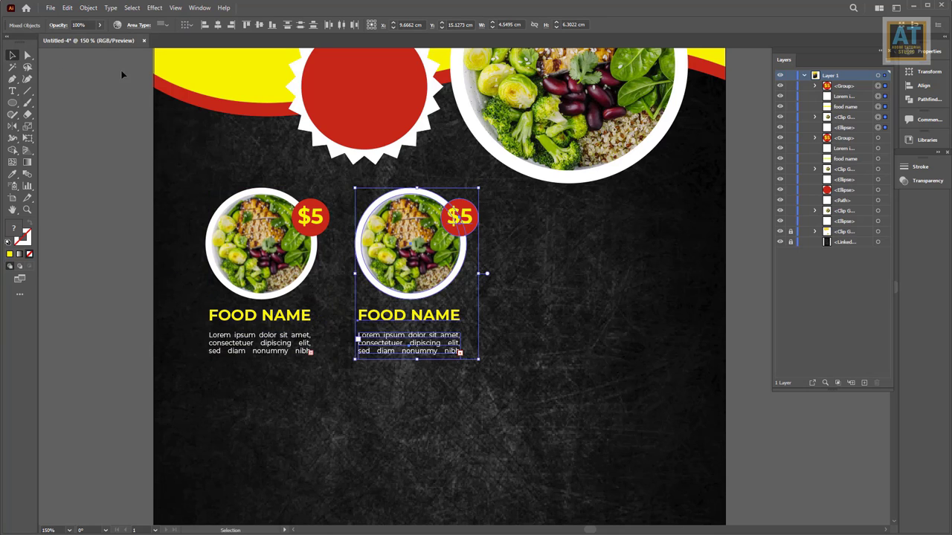
{"action": "left_click", "coordinate": [67, 7]}
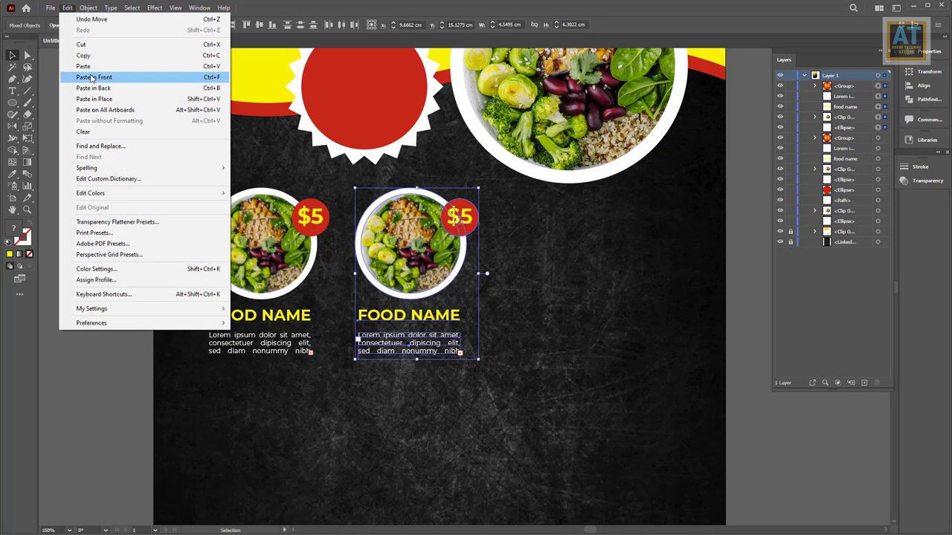
{"action": "left_click", "coordinate": [92, 77]}
{"action": "left_click_drag", "start_coordinate": [268, 289], "coordinate": [567, 290]}
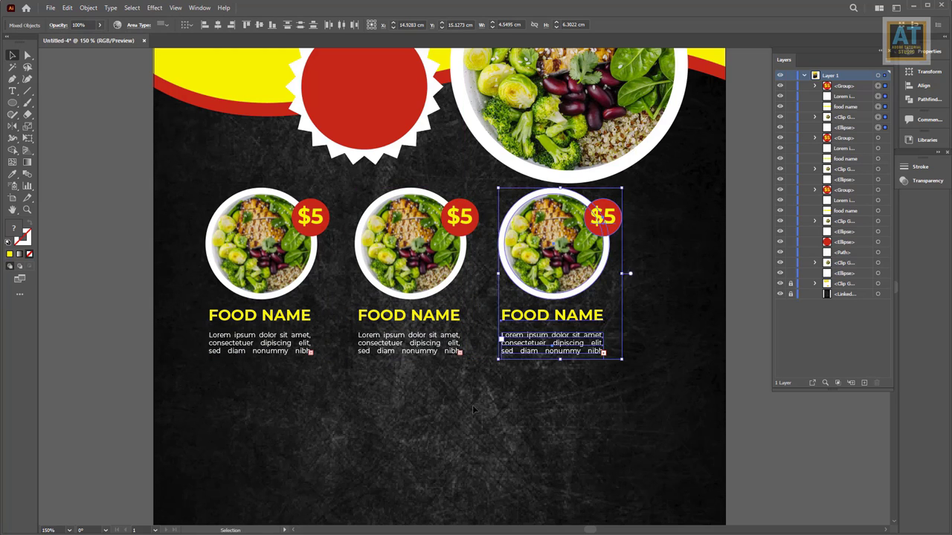
{"action": "left_click", "coordinate": [472, 406]}
Select all three food cards and scale them up together
{"action": "scroll", "coordinate": [472, 405], "scroll_direction": "down", "scroll_amount": 3}
{"action": "left_click_drag", "start_coordinate": [490, 406], "coordinate": [452, 375]}
{"action": "scroll", "coordinate": [454, 378], "scroll_direction": "up", "scroll_amount": 3}
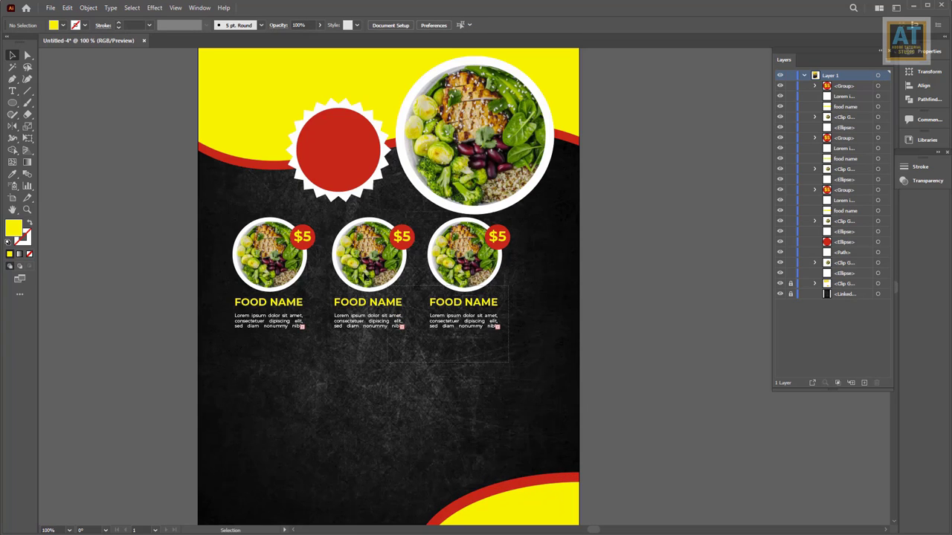
{"action": "left_click_drag", "start_coordinate": [508, 361], "coordinate": [263, 243]}
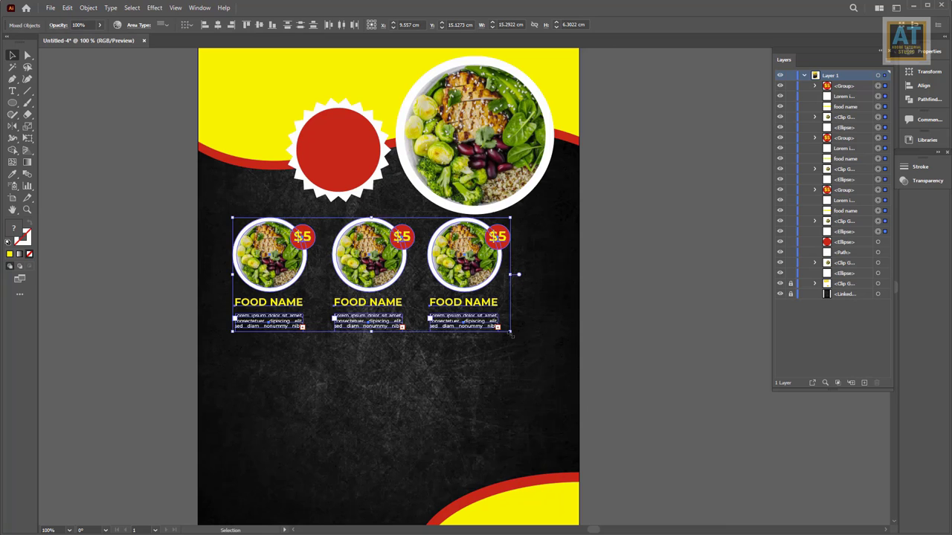
{"action": "left_click_drag", "start_coordinate": [511, 335], "coordinate": [545, 364]}
{"action": "left_click", "coordinate": [486, 395]}
Nudge the large salad circle slightly upward
{"action": "scroll", "coordinate": [486, 410], "scroll_direction": "up", "scroll_amount": 3}
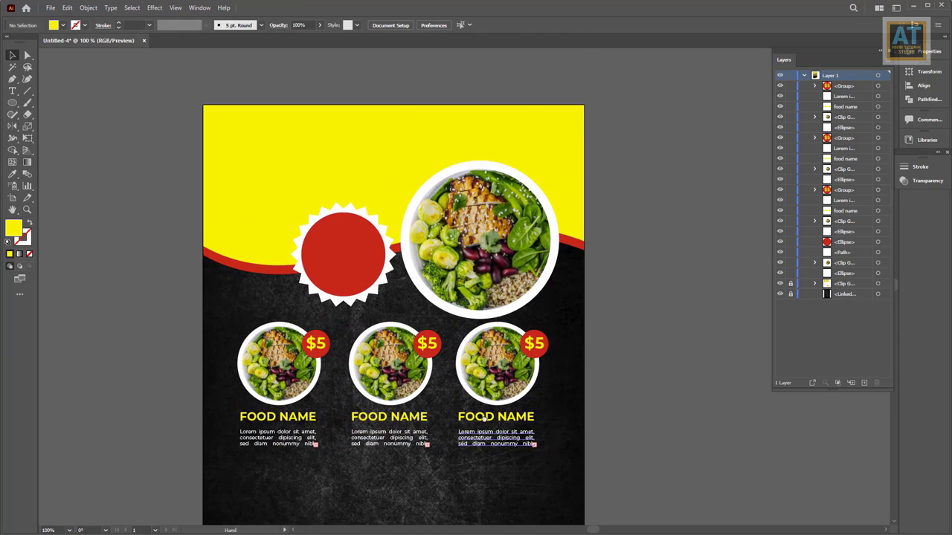
{"action": "left_click", "coordinate": [530, 273]}
{"action": "left_click_drag", "start_coordinate": [530, 279], "coordinate": [529, 275]}
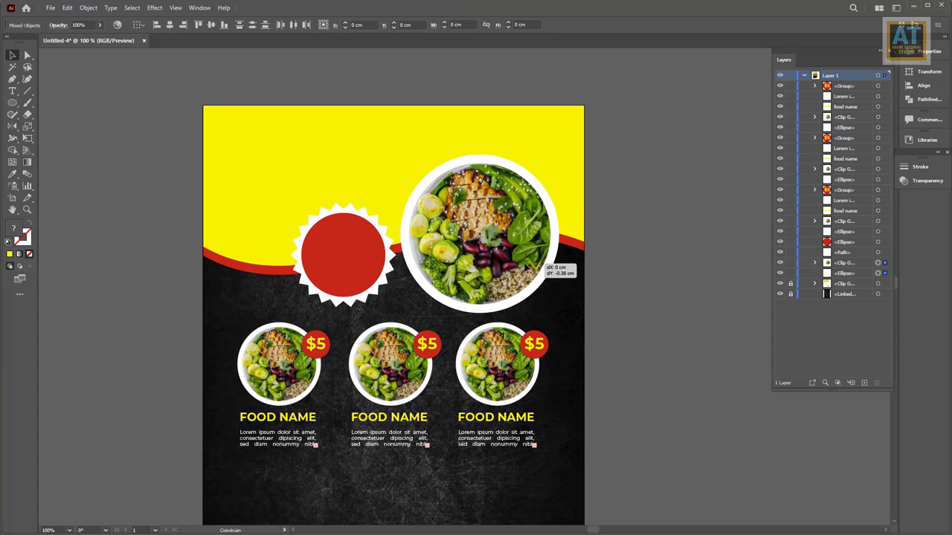
{"action": "left_click", "coordinate": [579, 331]}
Copy the three food cards straight down to form a second row, making a 2×3 grid
{"action": "scroll", "coordinate": [521, 371], "scroll_direction": "down", "scroll_amount": 2}
{"action": "scroll", "coordinate": [498, 365], "scroll_direction": "down", "scroll_amount": 2}
{"action": "left_click_drag", "start_coordinate": [550, 316], "coordinate": [315, 221]}
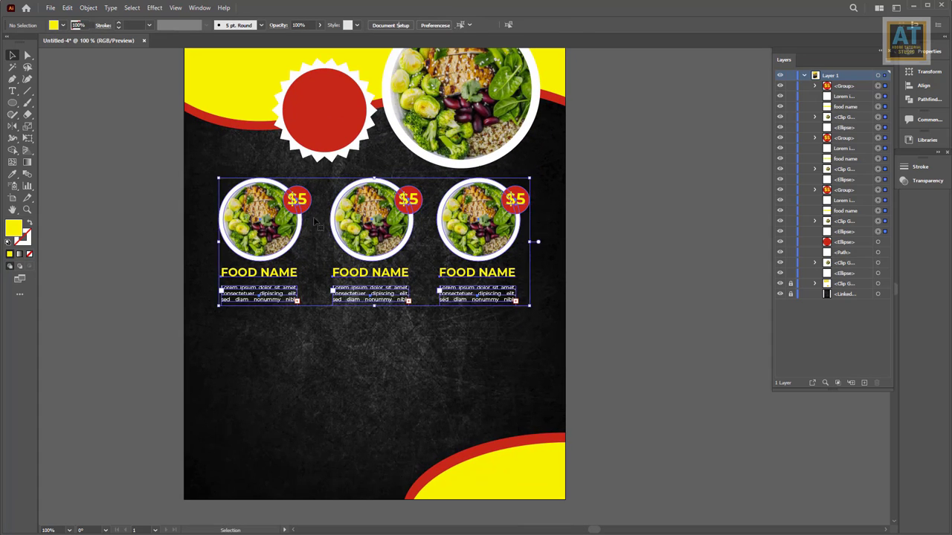
{"action": "left_click_drag", "start_coordinate": [377, 211], "coordinate": [383, 341]}
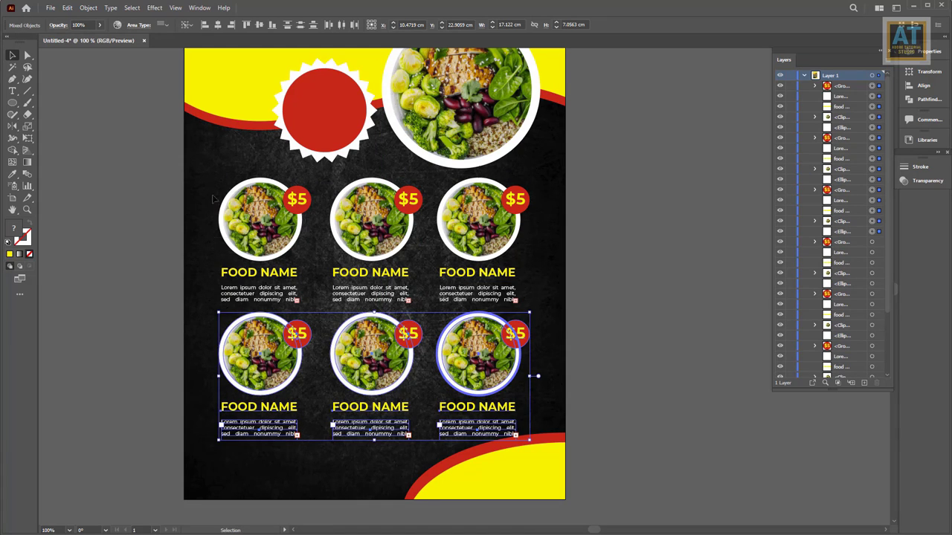
{"action": "left_click_drag", "start_coordinate": [212, 172], "coordinate": [527, 440]}
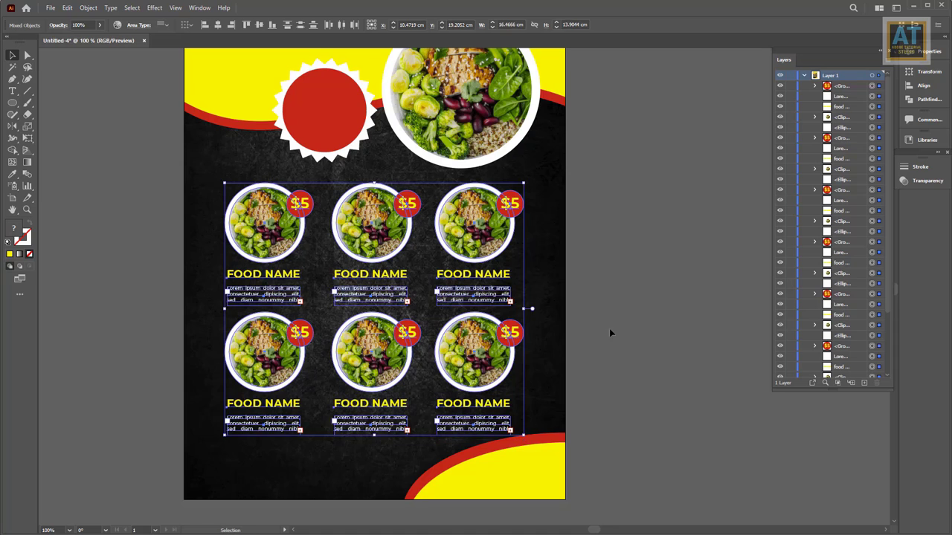
{"action": "left_click", "coordinate": [609, 328]}
{"action": "scroll", "coordinate": [609, 328], "scroll_direction": "down", "scroll_amount": 1}
{"action": "left_click", "coordinate": [376, 204]}
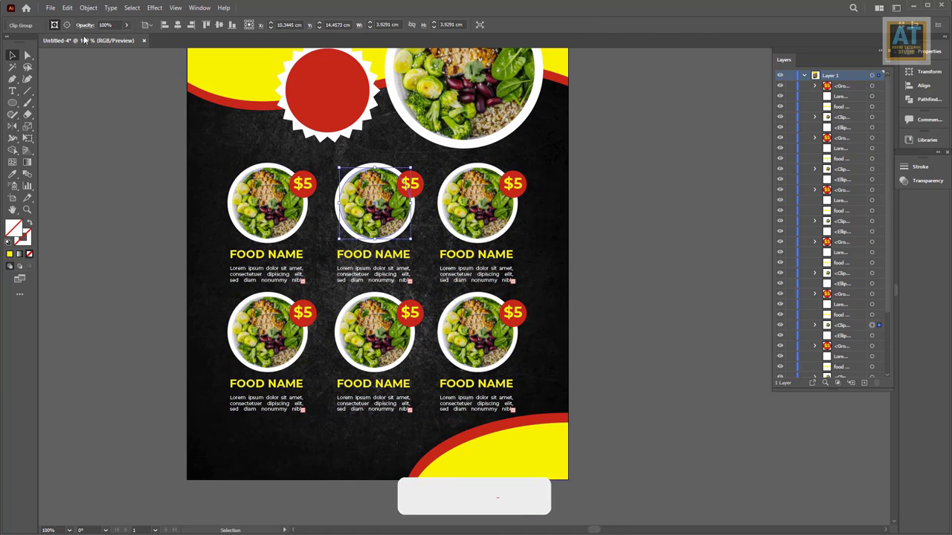
Relink the top-middle circle's photo to healthy20food
{"action": "left_click", "coordinate": [66, 25]}
{"action": "left_click", "coordinate": [99, 25]}
{"action": "left_click", "coordinate": [97, 46]}
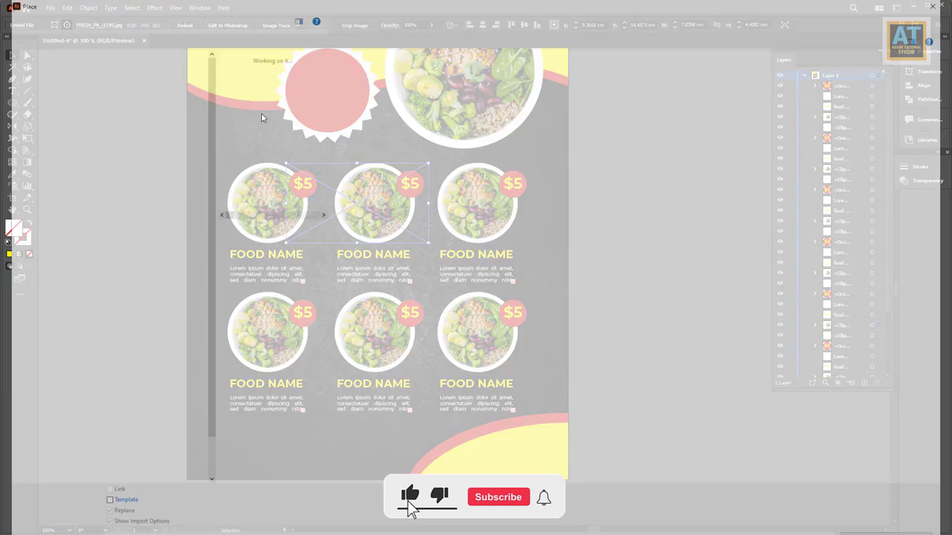
{"action": "double_click", "coordinate": [697, 133]}
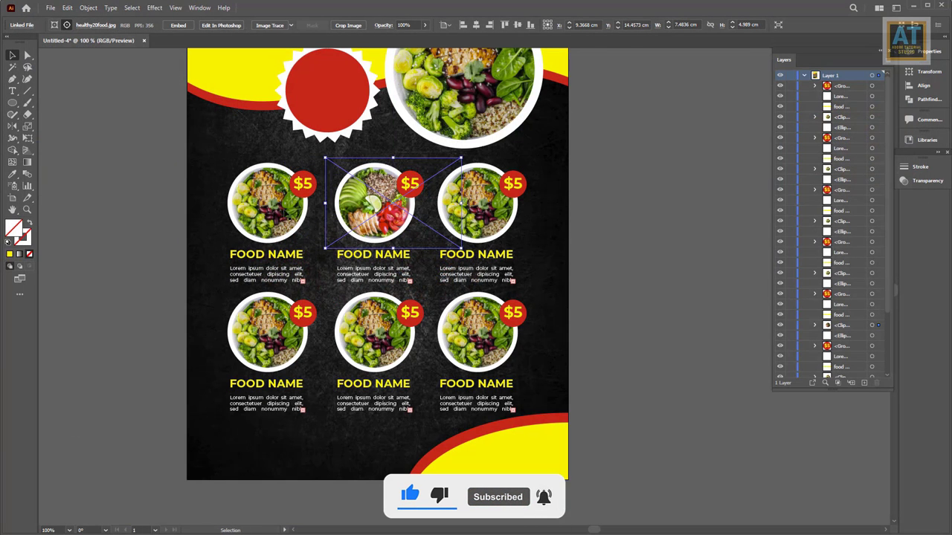
Relink the top-left photo to Healthy-delivery-featured, centring and enlarging it to fill the circle
{"action": "left_click", "coordinate": [268, 201]}
{"action": "left_click", "coordinate": [67, 25]}
{"action": "left_click", "coordinate": [77, 23]}
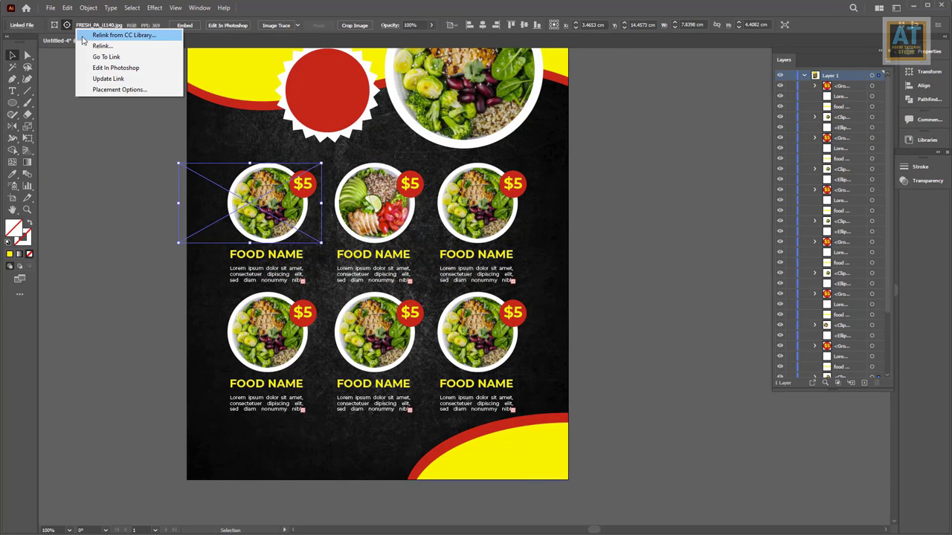
{"action": "left_click", "coordinate": [82, 44]}
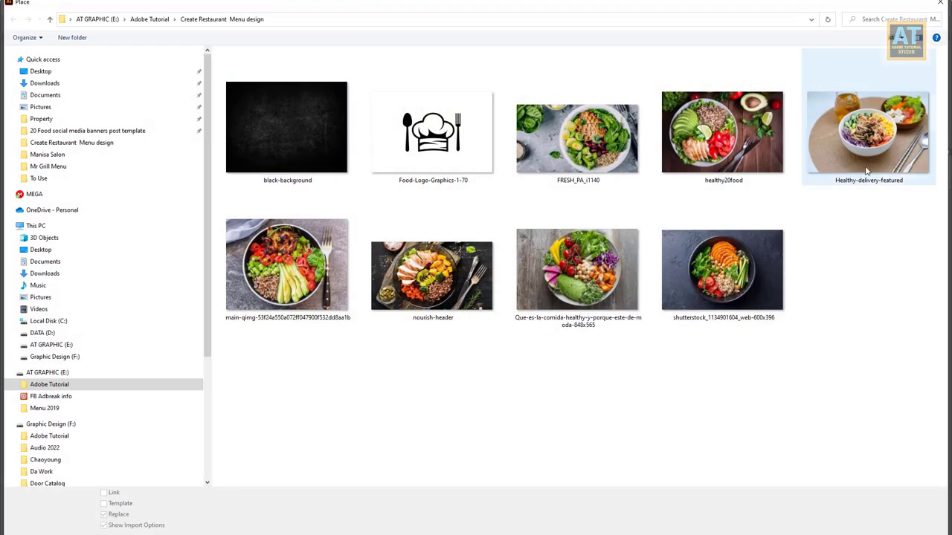
{"action": "double_click", "coordinate": [883, 138]}
{"action": "scroll", "coordinate": [290, 216], "scroll_direction": "up", "scroll_amount": 2}
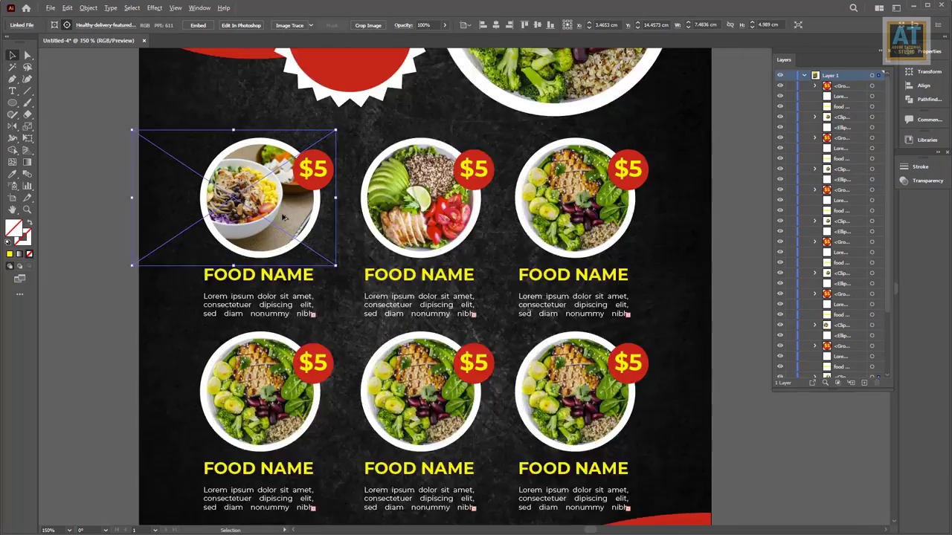
{"action": "left_click_drag", "start_coordinate": [296, 205], "coordinate": [317, 207]}
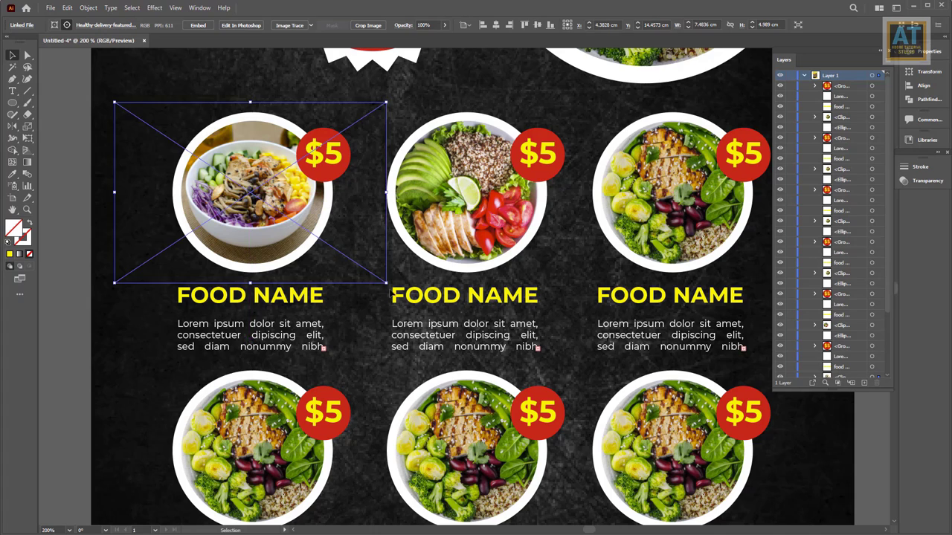
{"action": "left_click_drag", "start_coordinate": [387, 282], "coordinate": [416, 302]}
{"action": "scroll", "coordinate": [436, 305], "scroll_direction": "down", "scroll_amount": 2}
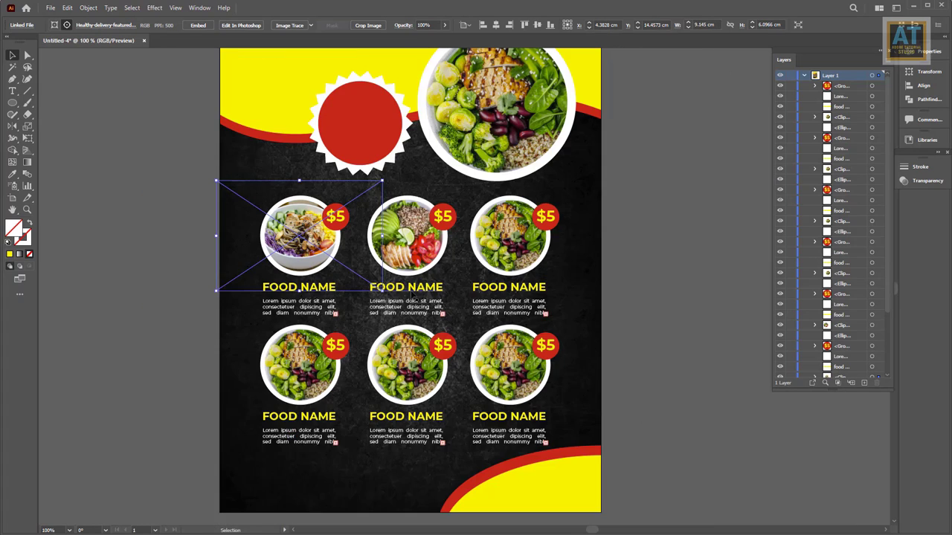
{"action": "left_click", "coordinate": [556, 320]}
{"action": "left_click_drag", "start_coordinate": [556, 320], "coordinate": [635, 362]}
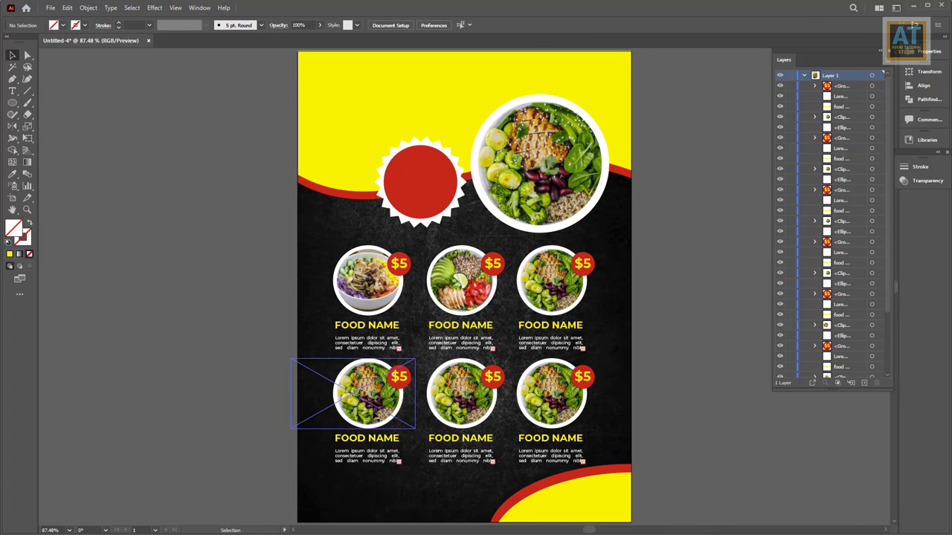
Relink the bottom-left photo to the avocado quinoa bowl image and fit it to the circle
{"action": "left_click", "coordinate": [364, 391]}
{"action": "left_click", "coordinate": [67, 25]}
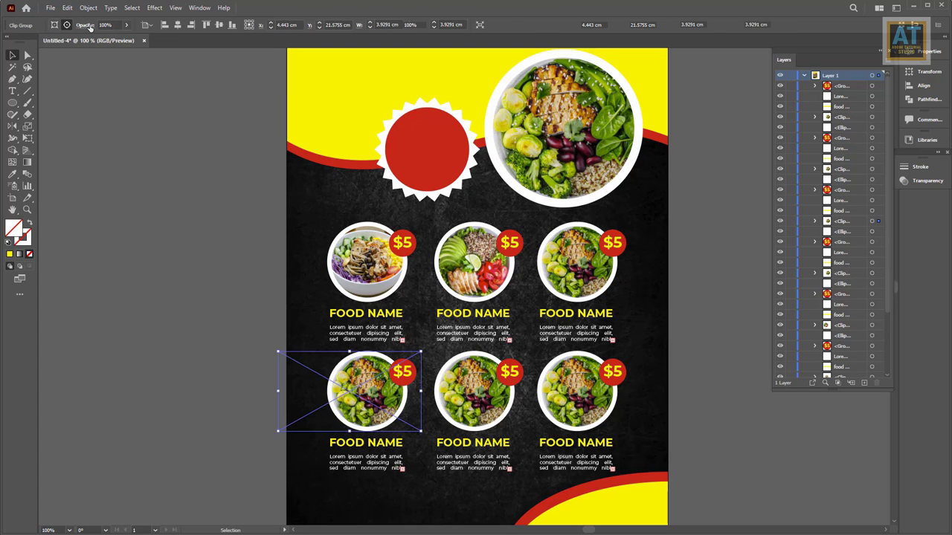
{"action": "left_click", "coordinate": [89, 26]}
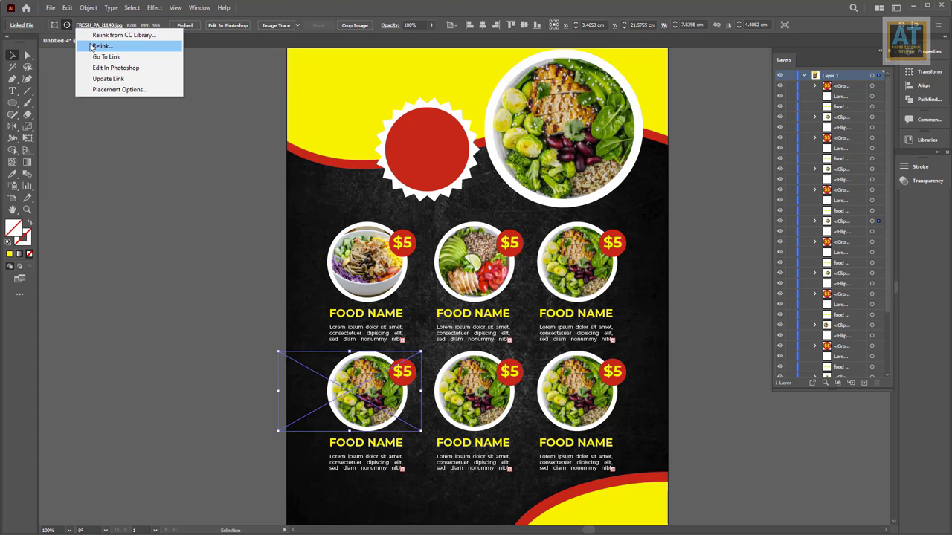
{"action": "left_click", "coordinate": [93, 46]}
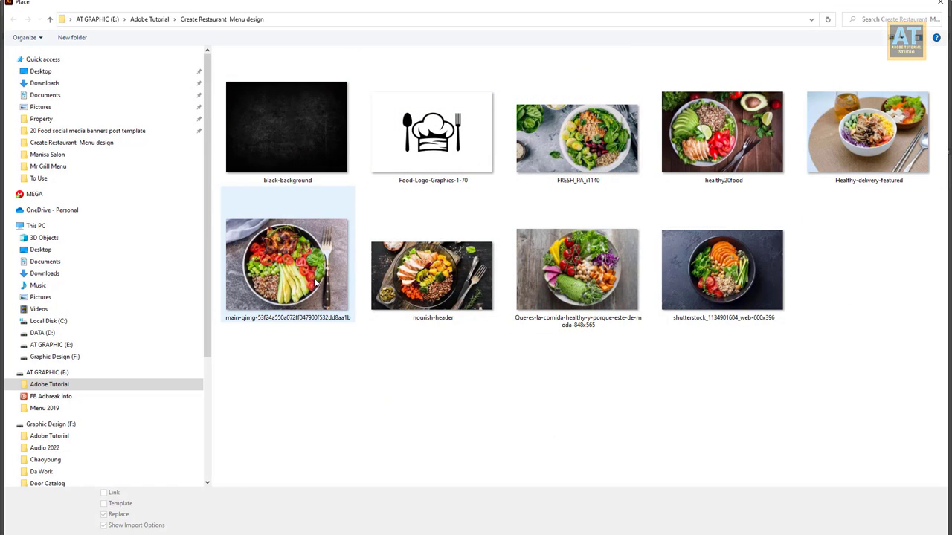
{"action": "double_click", "coordinate": [317, 283]}
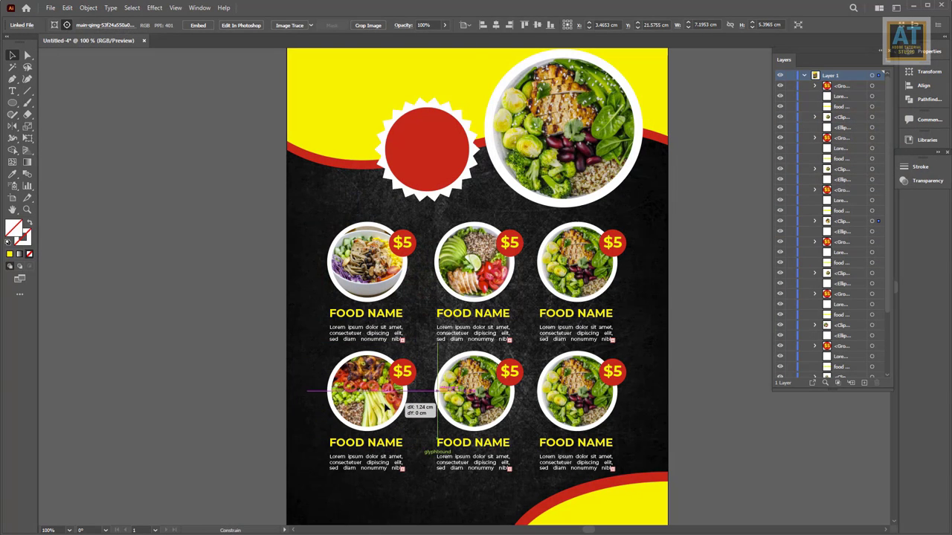
{"action": "left_click_drag", "start_coordinate": [348, 441], "coordinate": [370, 440]}
{"action": "left_click_drag", "start_coordinate": [438, 441], "coordinate": [414, 437]}
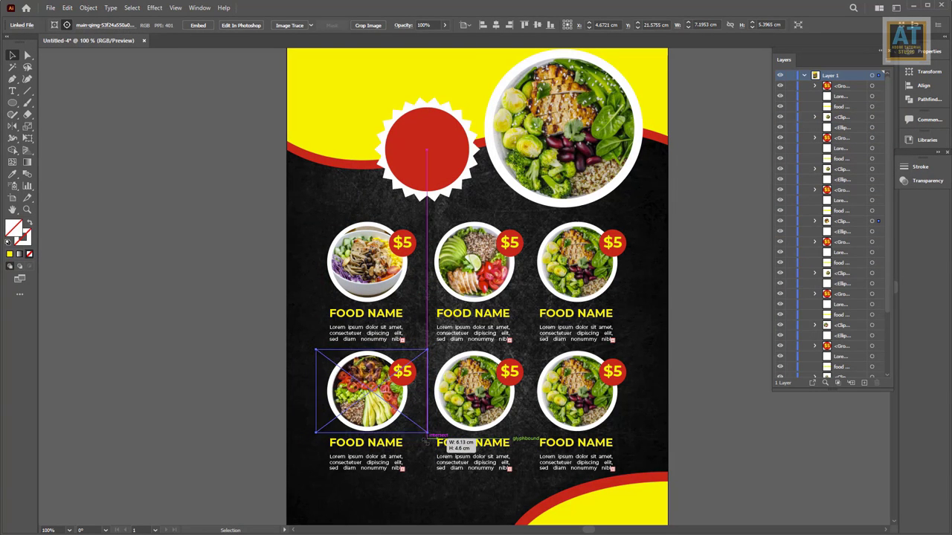
Relink the bottom-middle photo to nourish-header and centre it in its circle
{"action": "left_click", "coordinate": [474, 395]}
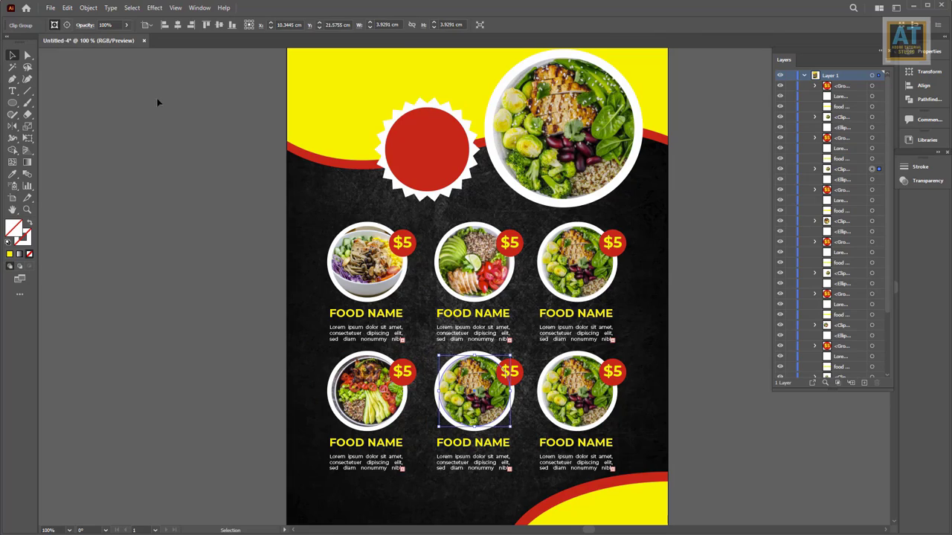
{"action": "left_click", "coordinate": [66, 26]}
{"action": "left_click", "coordinate": [95, 24]}
{"action": "left_click", "coordinate": [96, 44]}
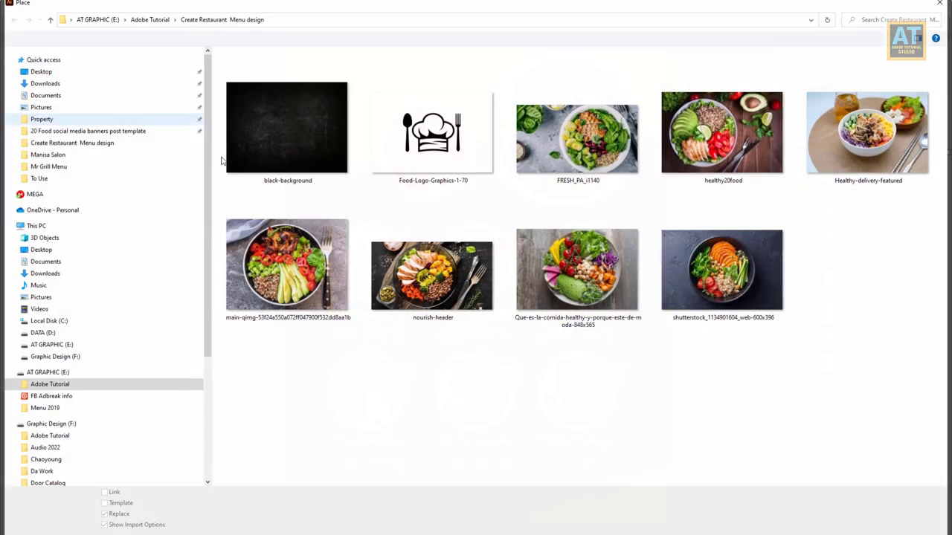
{"action": "double_click", "coordinate": [411, 281]}
{"action": "mouse_move", "coordinate": [480, 401]}
{"action": "left_mouse_down"}
{"action": "mouse_move", "coordinate": [497, 402]}
{"action": "mouse_move", "coordinate": [487, 402]}
{"action": "left_mouse_up"}
Relink the bottom-right photo to the colourful vegetable platter image and shift it into place
{"action": "left_click", "coordinate": [574, 394]}
{"action": "double_click", "coordinate": [574, 401]}
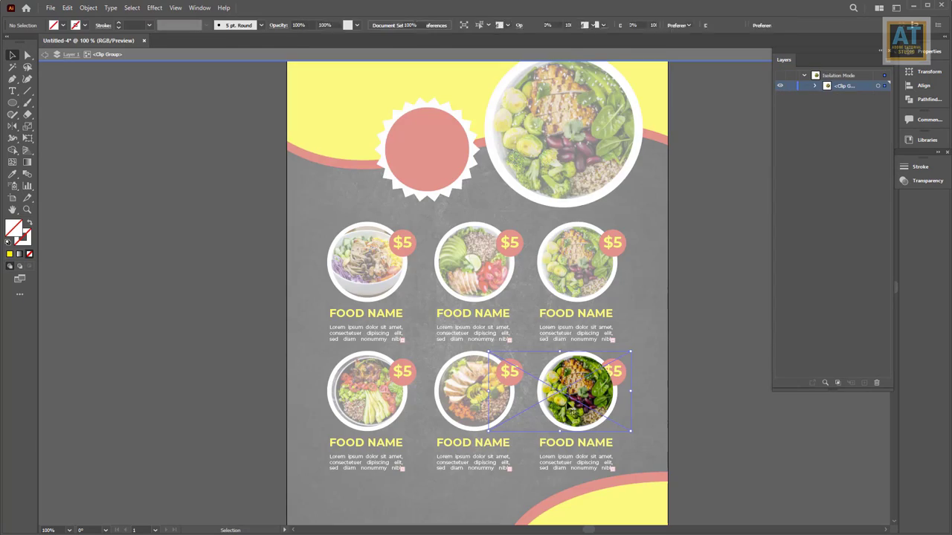
{"action": "left_click", "coordinate": [89, 28]}
{"action": "left_click", "coordinate": [96, 44]}
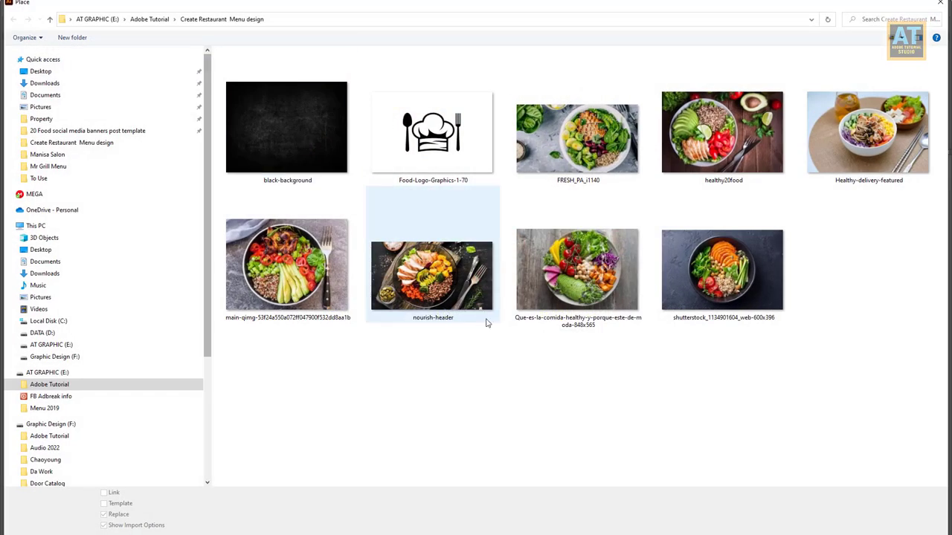
{"action": "double_click", "coordinate": [576, 271]}
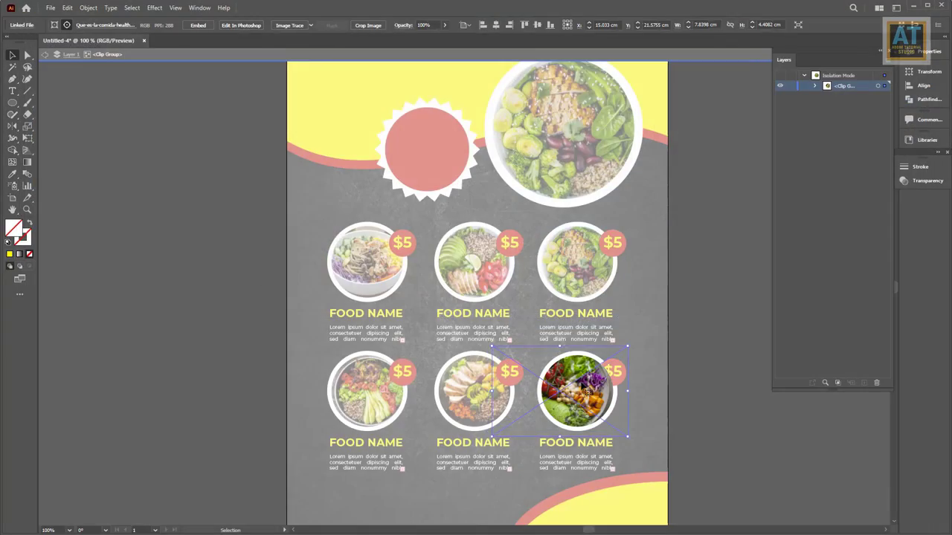
{"action": "left_click_drag", "start_coordinate": [580, 414], "coordinate": [633, 439]}
{"action": "double_click", "coordinate": [687, 350]}
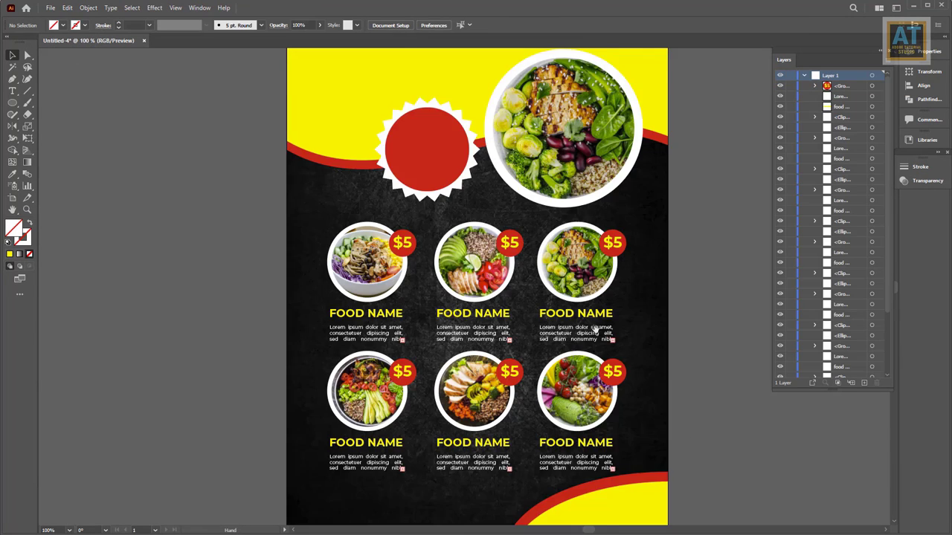
{"action": "mouse_move", "coordinate": [584, 325]}
{"action": "left_mouse_down"}
{"action": "mouse_move", "coordinate": [473, 306]}
{"action": "mouse_move", "coordinate": [515, 361]}
{"action": "left_mouse_up"}
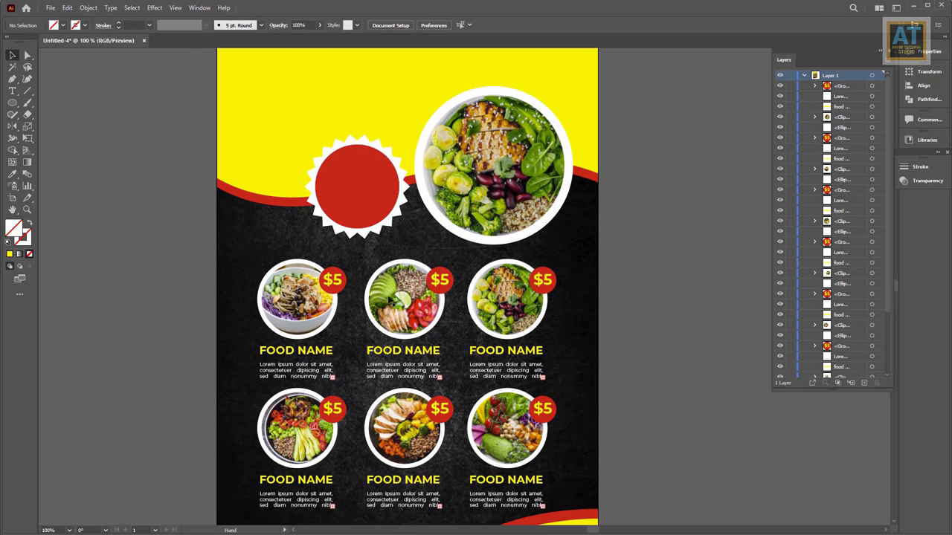
Copy a $5 badge above the cards, ungroup it, delete its red circle, and select its text
{"action": "left_click_drag", "start_coordinate": [333, 282], "coordinate": [260, 234]}
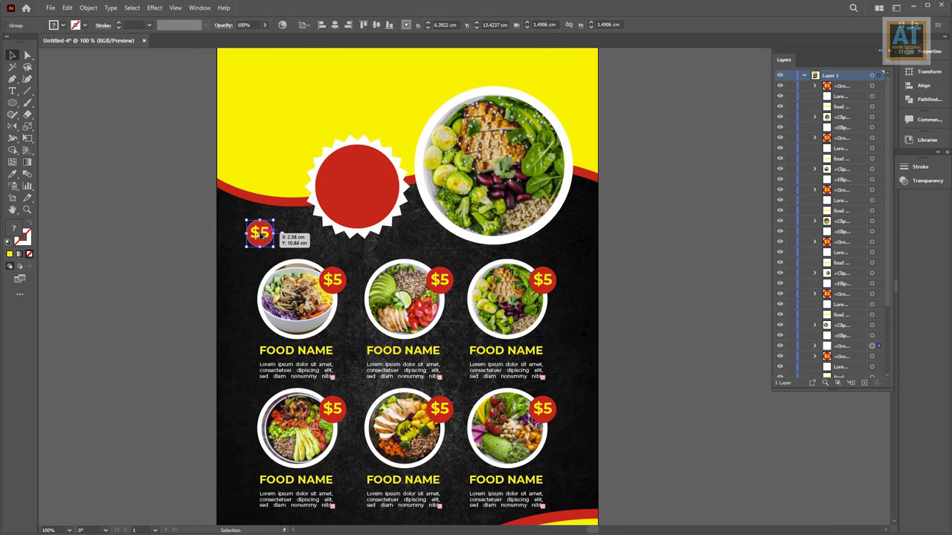
{"action": "right_click", "coordinate": [261, 234]}
{"action": "left_click", "coordinate": [288, 330]}
{"action": "left_click", "coordinate": [277, 256]}
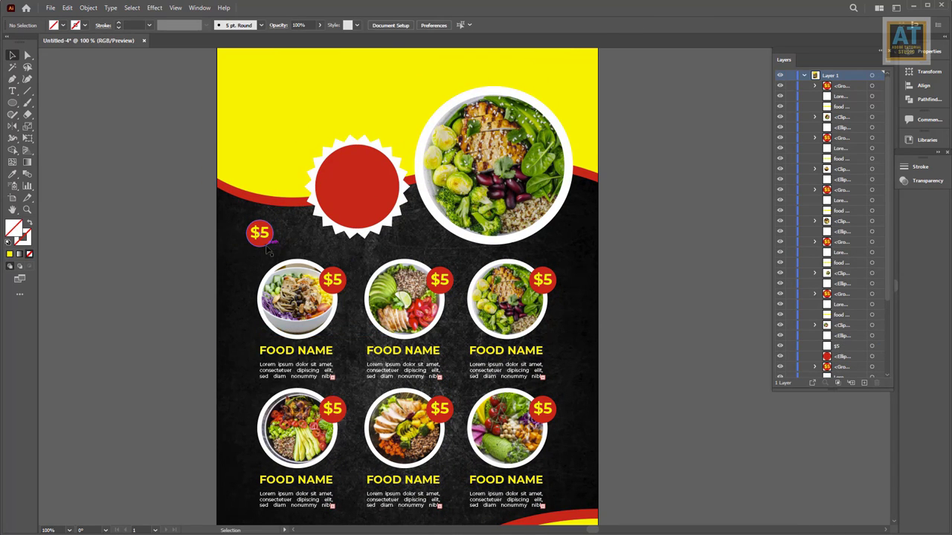
{"action": "left_click", "coordinate": [260, 239]}
{"action": "key", "text": "Delete"}
{"action": "left_click", "coordinate": [262, 233]}
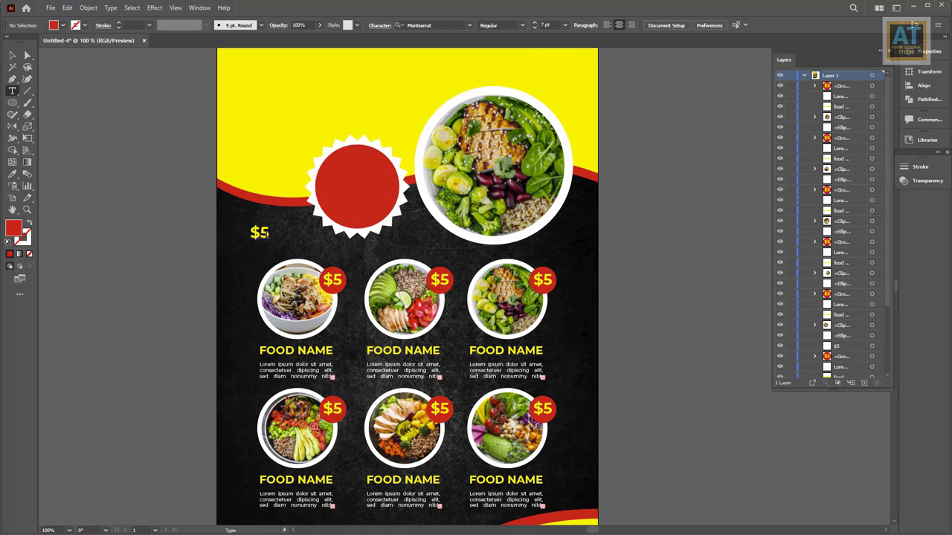
{"action": "double_click", "coordinate": [265, 233]}
{"action": "double_click", "coordinate": [266, 232]}
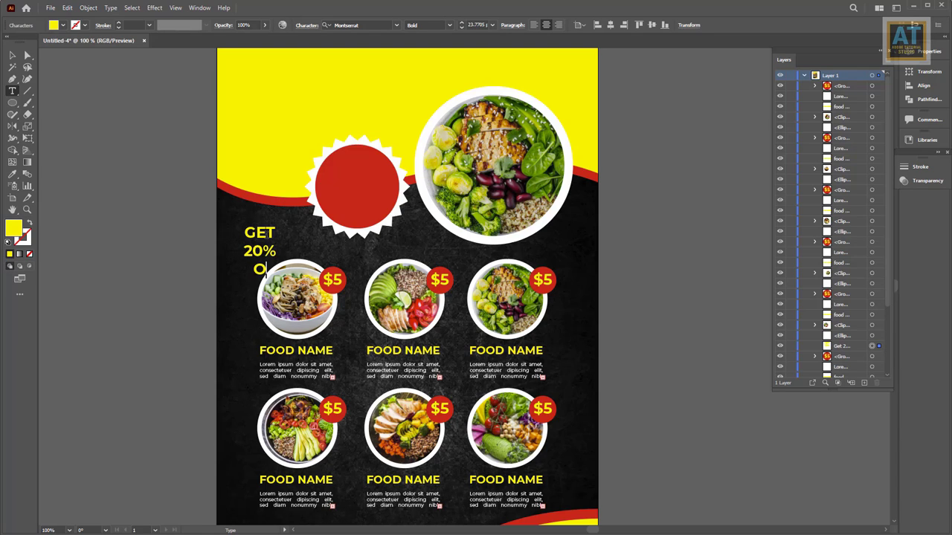
Move the GET 20% OFF text into the red starburst and enlarge the 20% line to 39 pt
{"action": "left_click", "coordinate": [12, 55]}
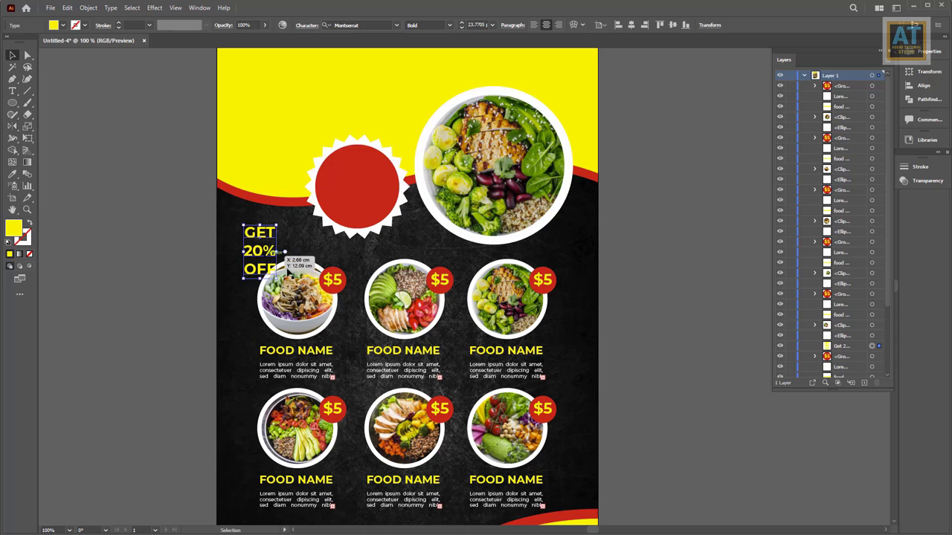
{"action": "mouse_move", "coordinate": [252, 258]}
{"action": "left_mouse_down"}
{"action": "mouse_move", "coordinate": [350, 195]}
{"action": "mouse_move", "coordinate": [377, 214]}
{"action": "mouse_move", "coordinate": [414, 216]}
{"action": "left_mouse_up"}
{"action": "scroll", "coordinate": [349, 195], "scroll_direction": "up", "scroll_amount": 1}
{"action": "scroll", "coordinate": [350, 195], "scroll_direction": "up", "scroll_amount": 1}
{"action": "double_click", "coordinate": [357, 216]}
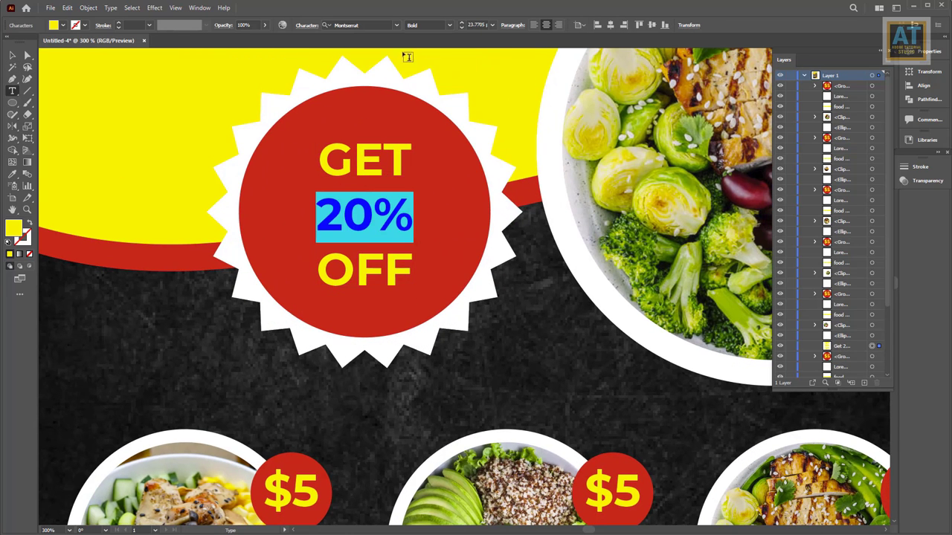
{"action": "left_click", "coordinate": [461, 24]}
{"action": "left_click", "coordinate": [461, 23]}
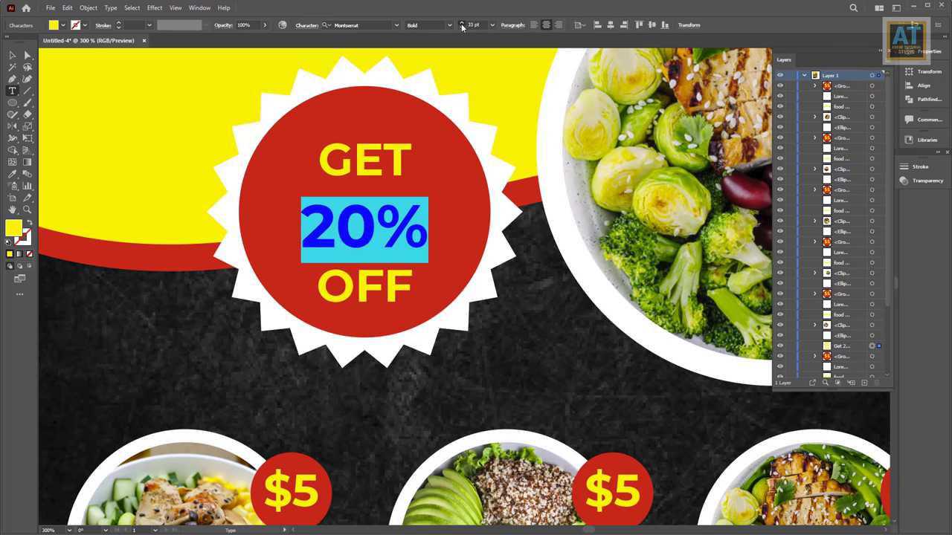
{"action": "left_click", "coordinate": [461, 24]}
{"action": "left_click", "coordinate": [462, 24]}
Tighten the leading between the 20% and OFF lines of the badge text
{"action": "left_click", "coordinate": [12, 56]}
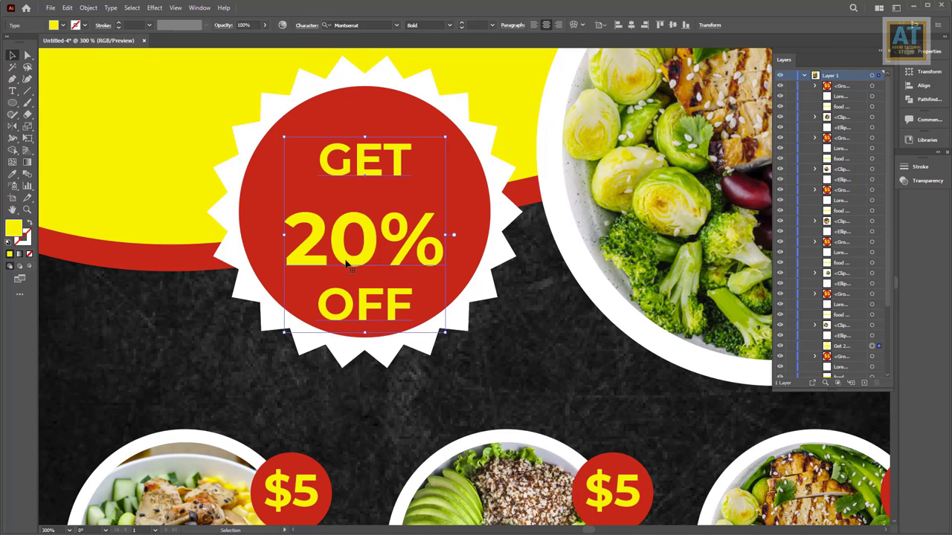
{"action": "double_click", "coordinate": [330, 256]}
{"action": "left_click_drag", "start_coordinate": [287, 224], "coordinate": [463, 253]}
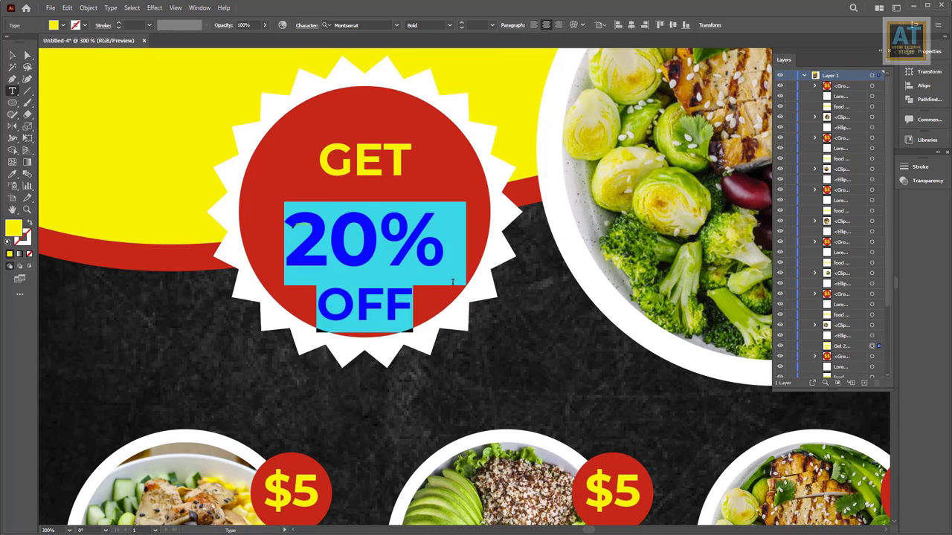
{"action": "key", "text": "alt+Up"}
{"action": "key", "text": "alt+Up"}
{"action": "key", "text": "alt+Up"}
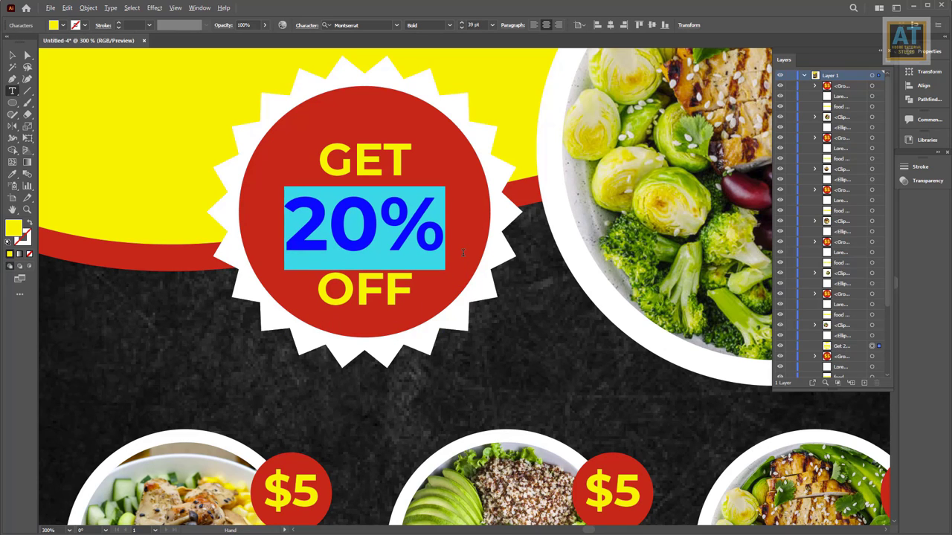
{"action": "key", "text": "alt+Up"}
{"action": "key", "text": "alt+Up"}
{"action": "key", "text": "alt+Down"}
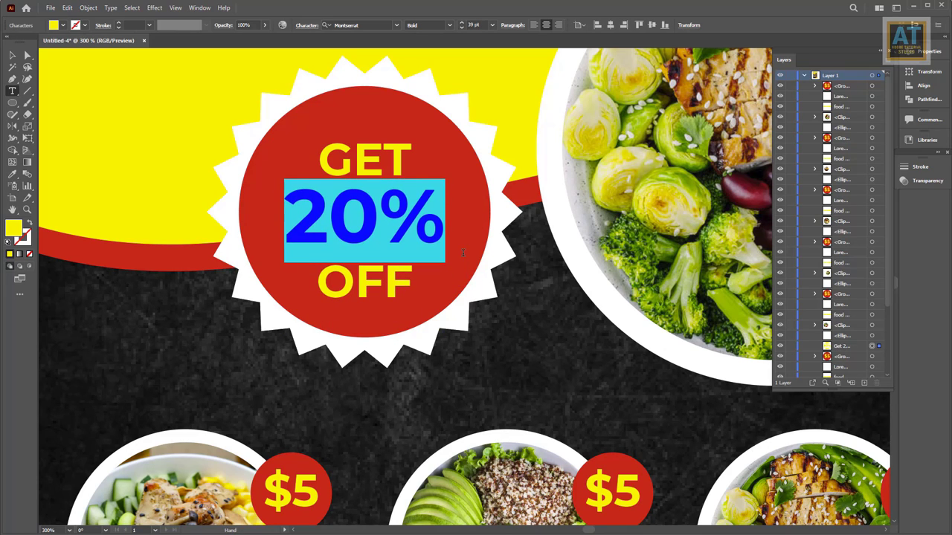
{"action": "left_click", "coordinate": [11, 55]}
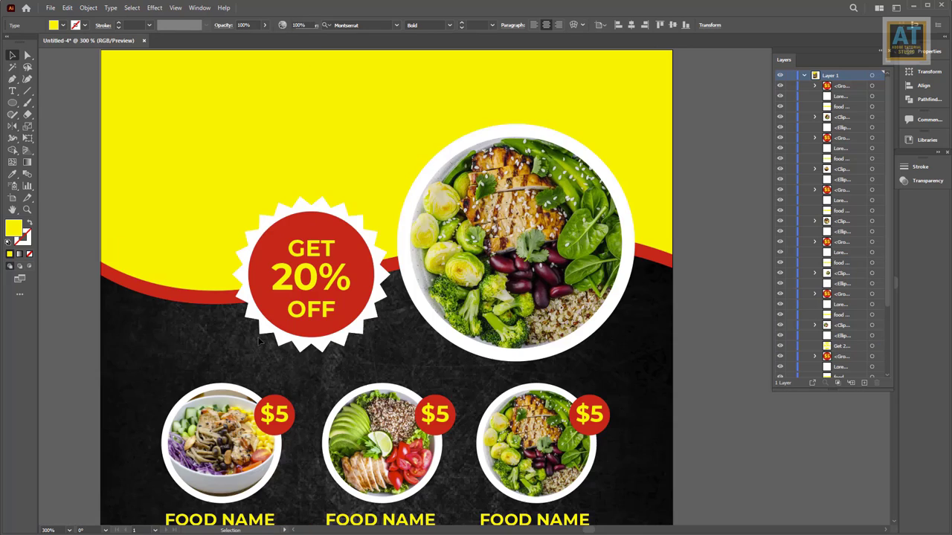
Zoom out to view the whole flyer
{"action": "key", "text": "ctrl+minus"}
{"action": "key", "text": "ctrl+minus"}
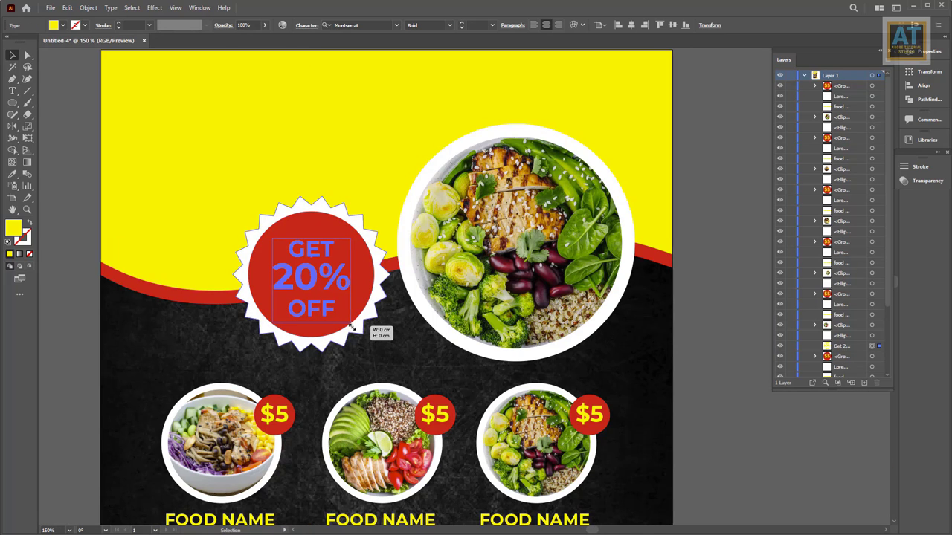
{"action": "left_click", "coordinate": [344, 372]}
{"action": "key", "text": "ctrl+minus"}
{"action": "key", "text": "ctrl+minus"}
{"action": "scroll", "coordinate": [476, 334], "scroll_direction": "down", "scroll_amount": 5}
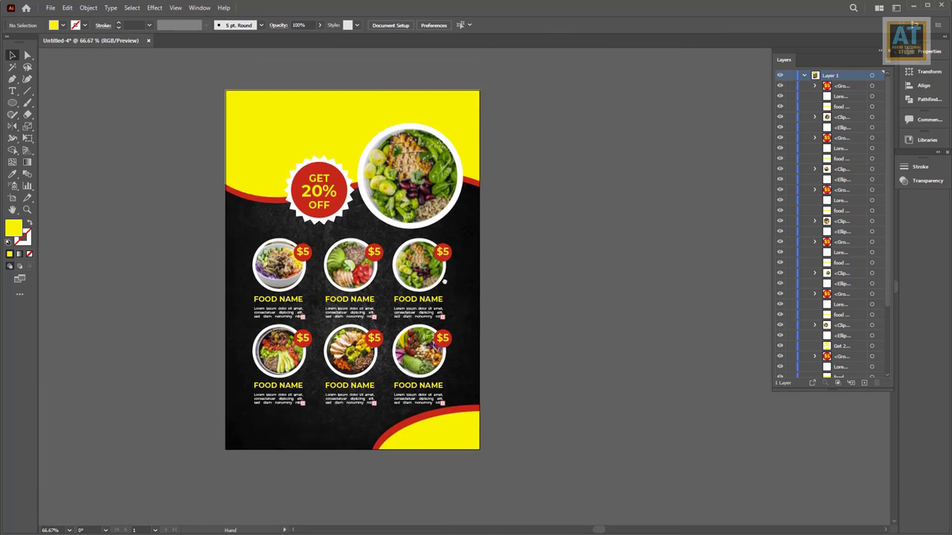
{"action": "scroll", "coordinate": [520, 342], "scroll_direction": "down", "scroll_amount": 1}
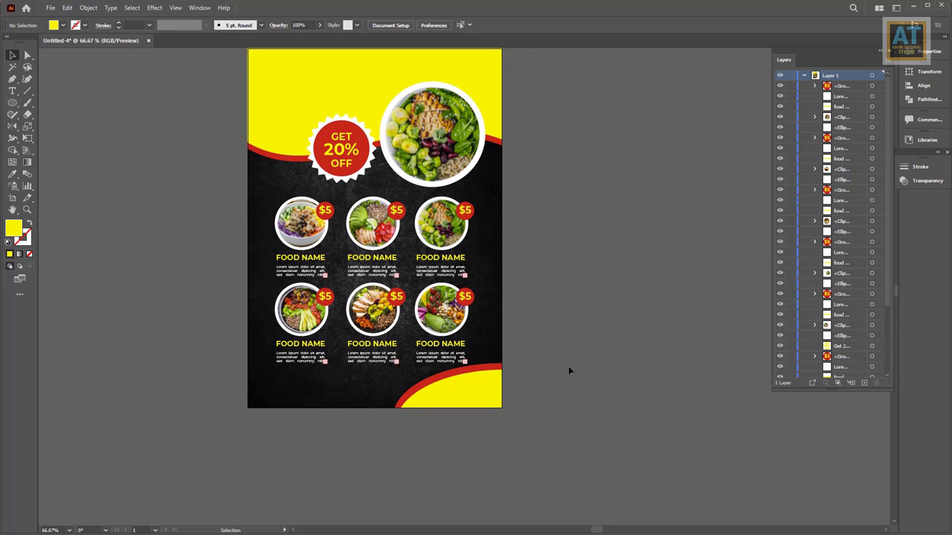
{"action": "scroll", "coordinate": [570, 370], "scroll_direction": "left", "scroll_amount": 3}
{"action": "scroll", "coordinate": [364, 354], "scroll_direction": "up", "scroll_amount": 2}
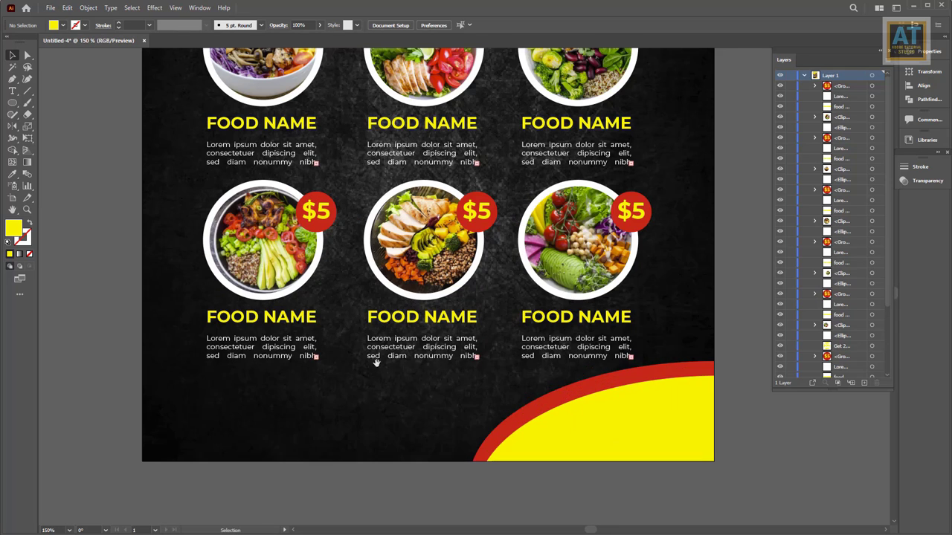
{"action": "scroll", "coordinate": [313, 225], "scroll_direction": "up", "scroll_amount": 1}
{"action": "scroll", "coordinate": [313, 225], "scroll_direction": "left", "scroll_amount": 1}
{"action": "left_click", "coordinate": [312, 179]}
{"action": "left_click_drag", "start_coordinate": [338, 185], "coordinate": [338, 461]}
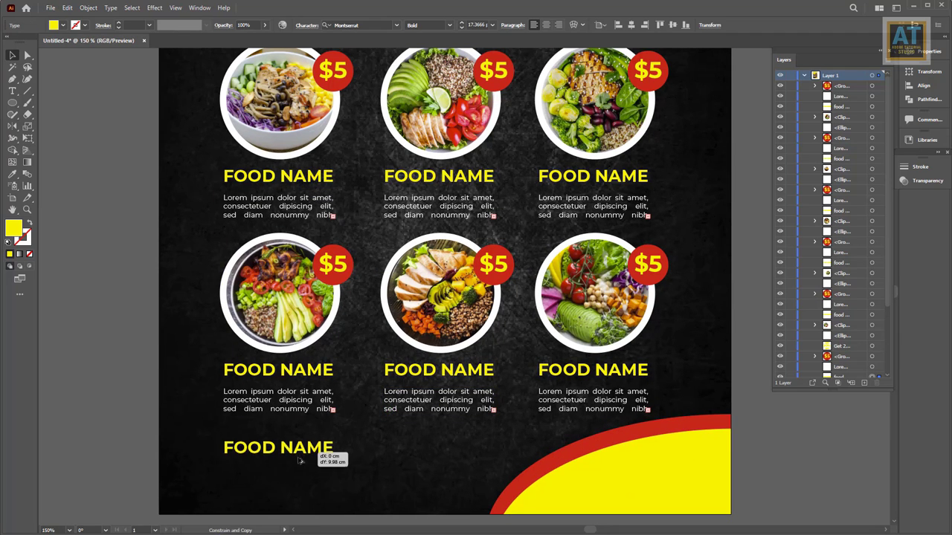
{"action": "scroll", "coordinate": [346, 464], "scroll_direction": "down", "scroll_amount": 1}
{"action": "key", "text": "t"}
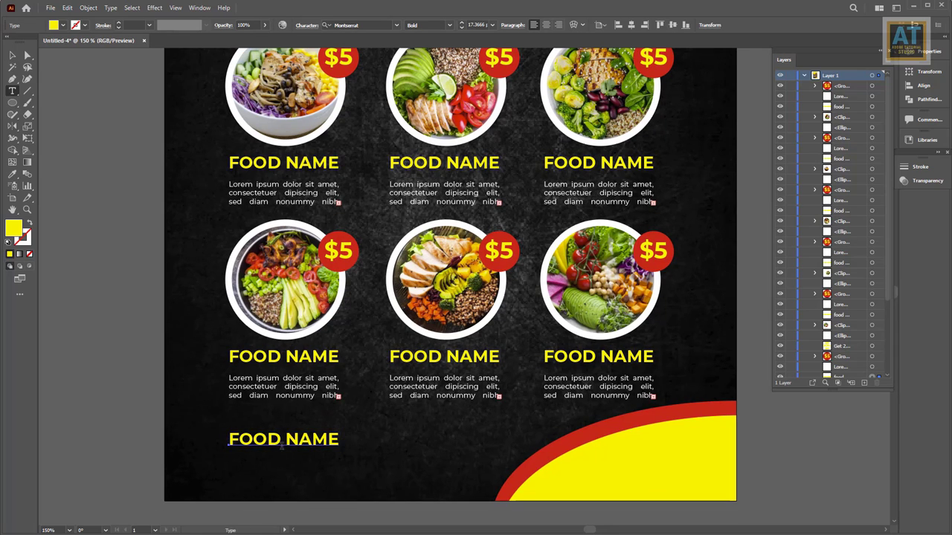
{"action": "triple_click", "coordinate": [283, 440]}
{"action": "type", "text": "www"}
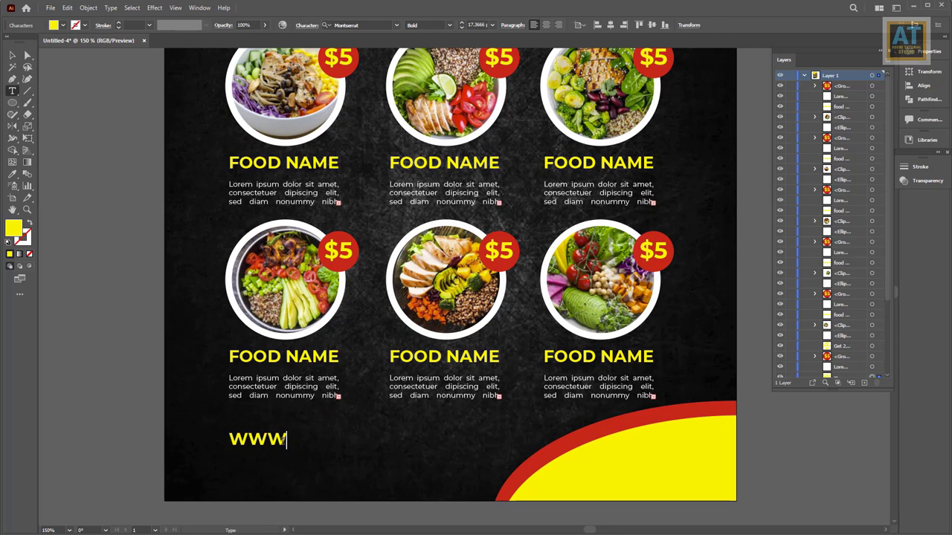
{"action": "type", "text": "you"}
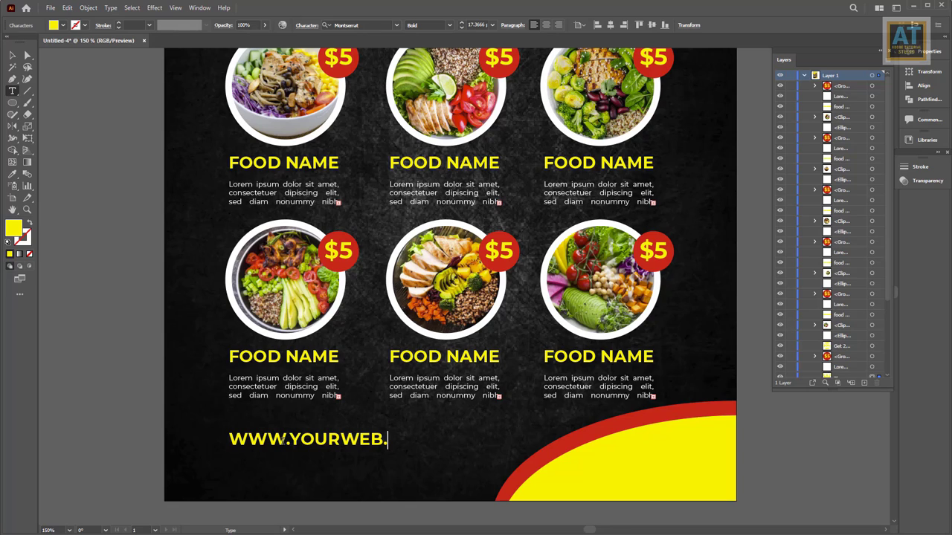
{"action": "type", "text": "COM"}
{"action": "left_click", "coordinate": [13, 55]}
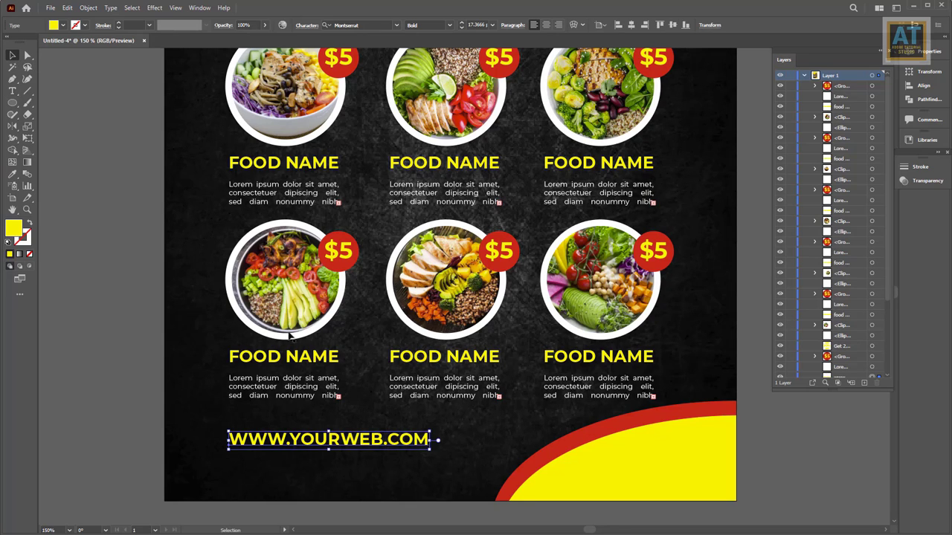
Scale the website line down to a smaller size
{"action": "left_click", "coordinate": [430, 457]}
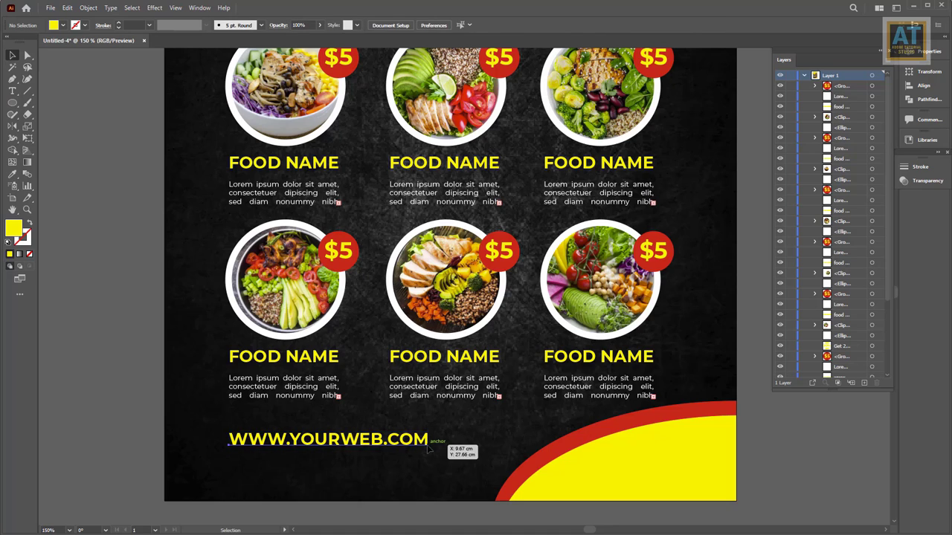
{"action": "left_click", "coordinate": [430, 448]}
{"action": "left_click_drag", "start_coordinate": [430, 450], "coordinate": [375, 452]}
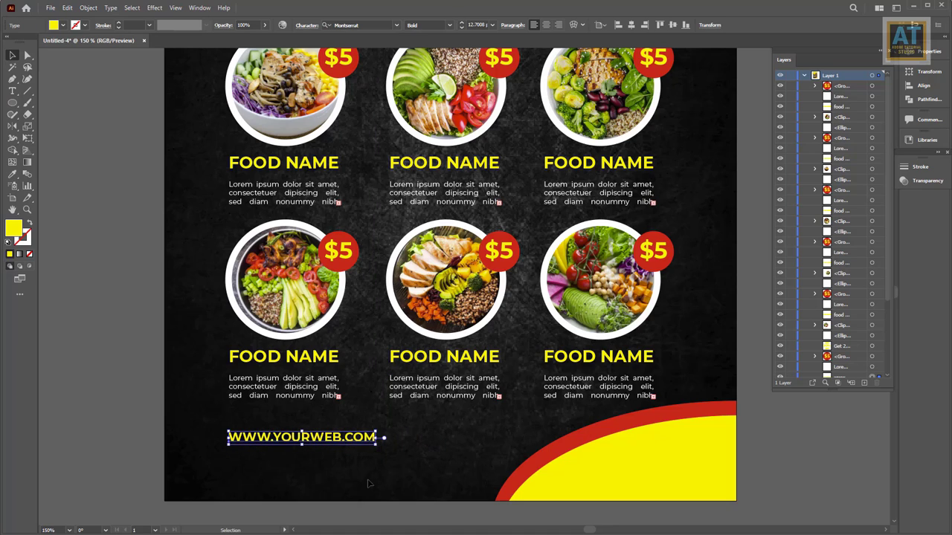
{"action": "left_click", "coordinate": [327, 451]}
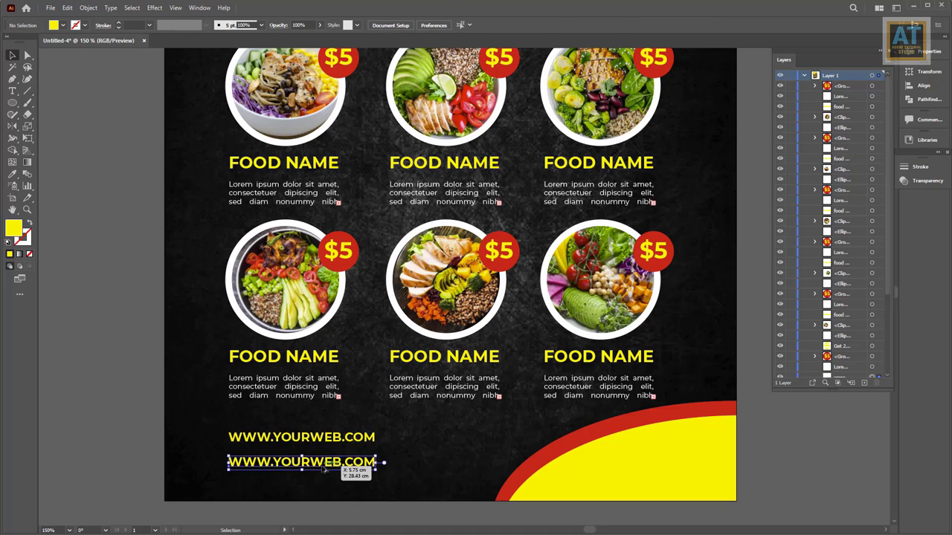
Duplicate the website line below, replace it with a placeholder phone number, and centre it
{"action": "left_click_drag", "start_coordinate": [325, 446], "coordinate": [325, 471]}
{"action": "double_click", "coordinate": [314, 463]}
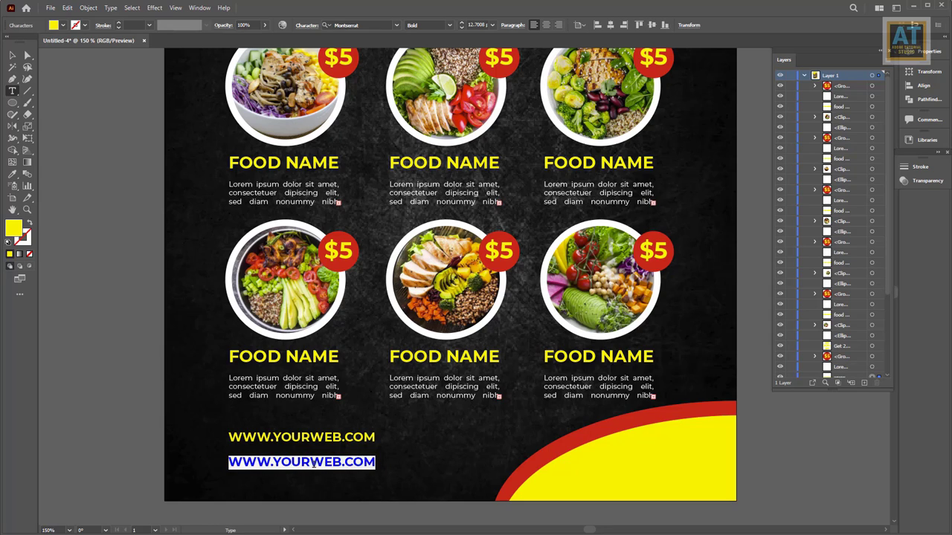
{"action": "key", "text": "BackSpace"}
{"action": "type", "text": "+000 123 456 789"}
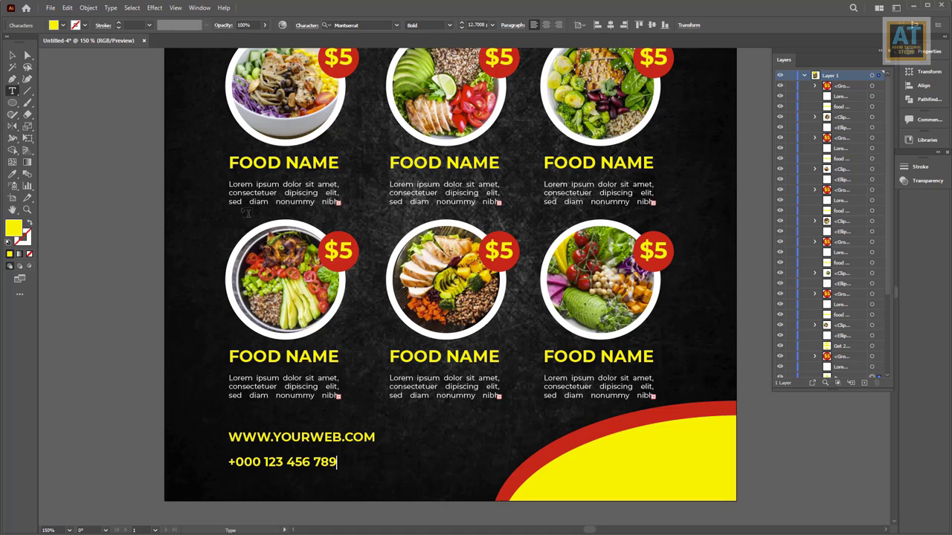
{"action": "left_click", "coordinate": [12, 56]}
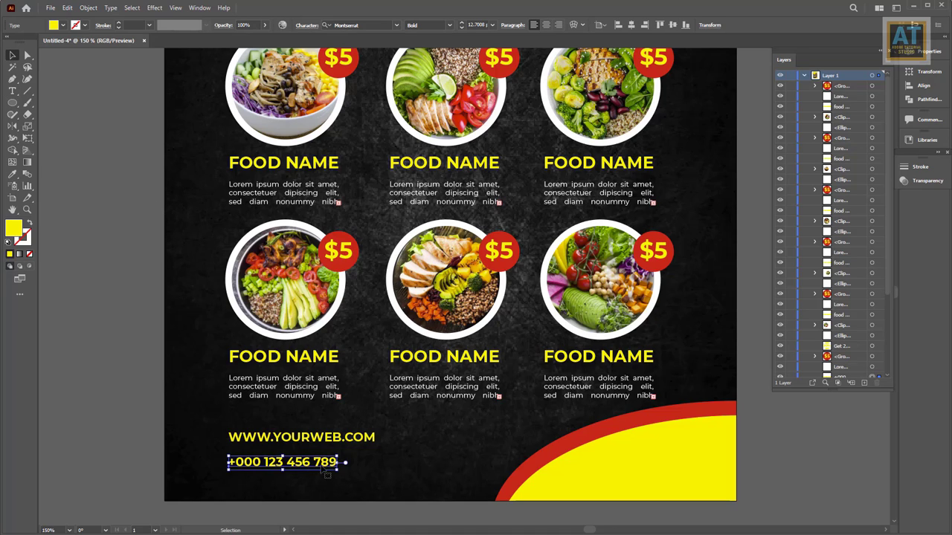
{"action": "left_click_drag", "start_coordinate": [324, 470], "coordinate": [356, 471]}
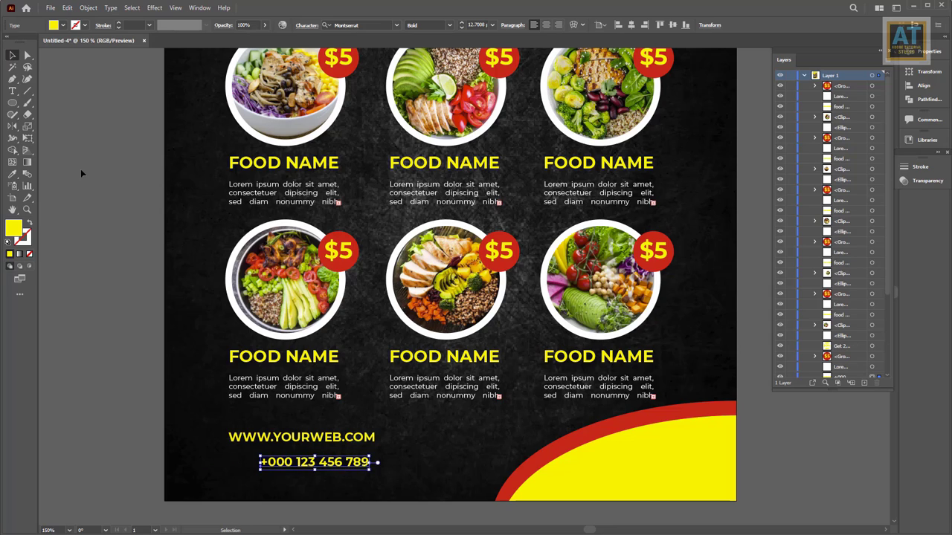
Draw a rounded pill rectangle with a yellow outline around the phone number
{"action": "right_click", "coordinate": [11, 104]}
{"action": "left_click", "coordinate": [52, 104]}
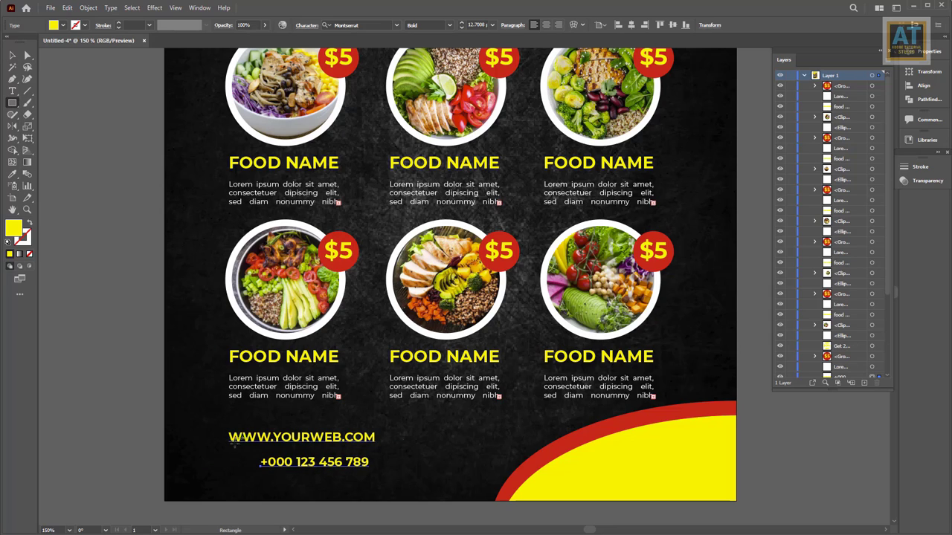
{"action": "left_click_drag", "start_coordinate": [238, 450], "coordinate": [376, 477]}
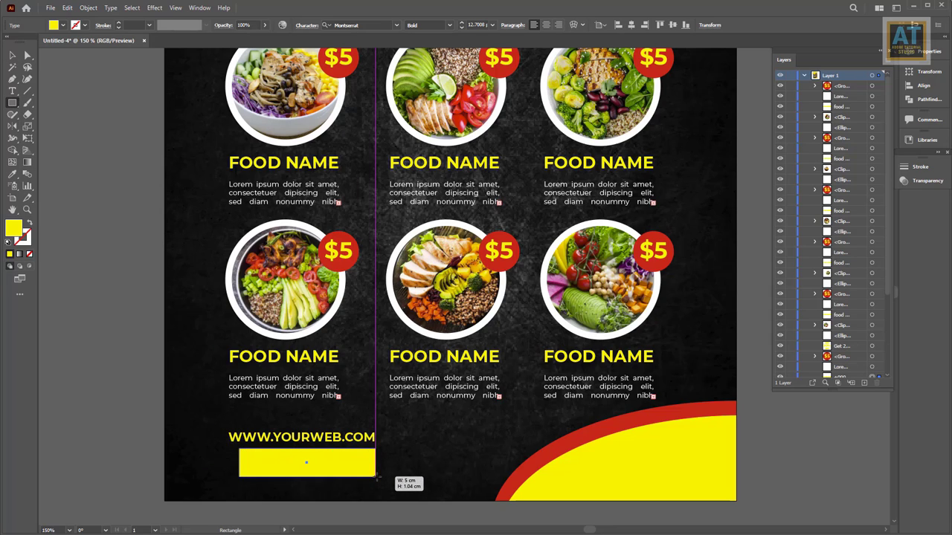
{"action": "left_click", "coordinate": [27, 55]}
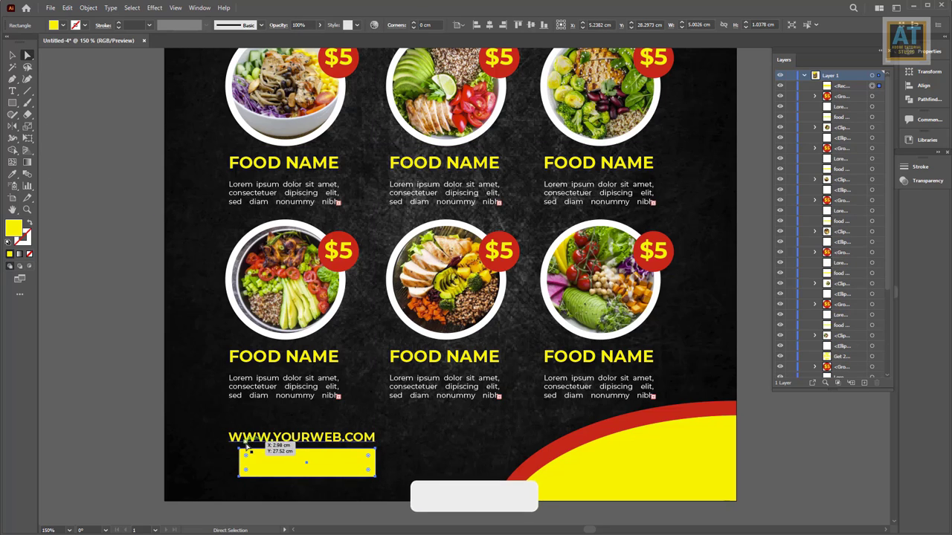
{"action": "left_click_drag", "start_coordinate": [248, 459], "coordinate": [271, 468]}
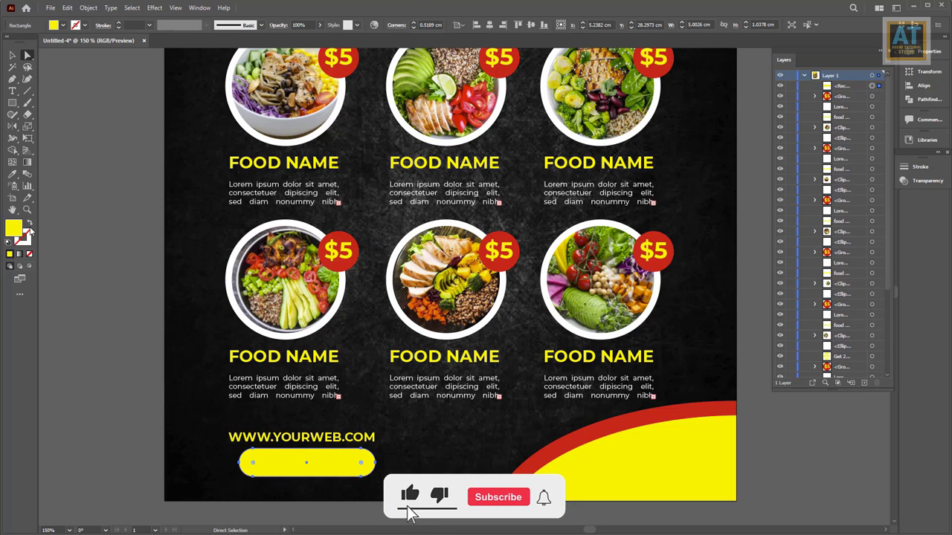
{"action": "left_click", "coordinate": [29, 225]}
{"action": "left_click", "coordinate": [12, 55]}
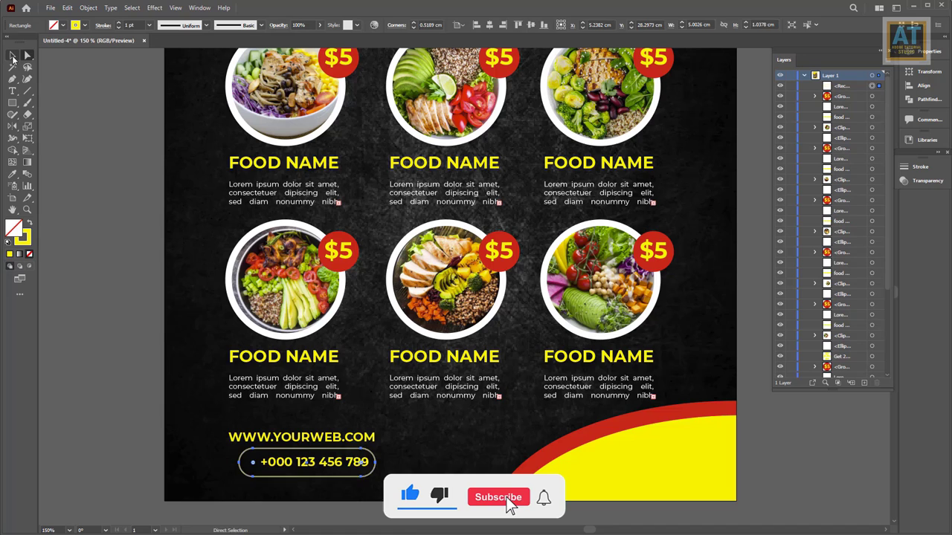
{"action": "left_click", "coordinate": [104, 268]}
{"action": "scroll", "coordinate": [225, 448], "scroll_direction": "down", "scroll_amount": 1}
{"action": "scroll", "coordinate": [225, 448], "scroll_direction": "up", "scroll_amount": 1}
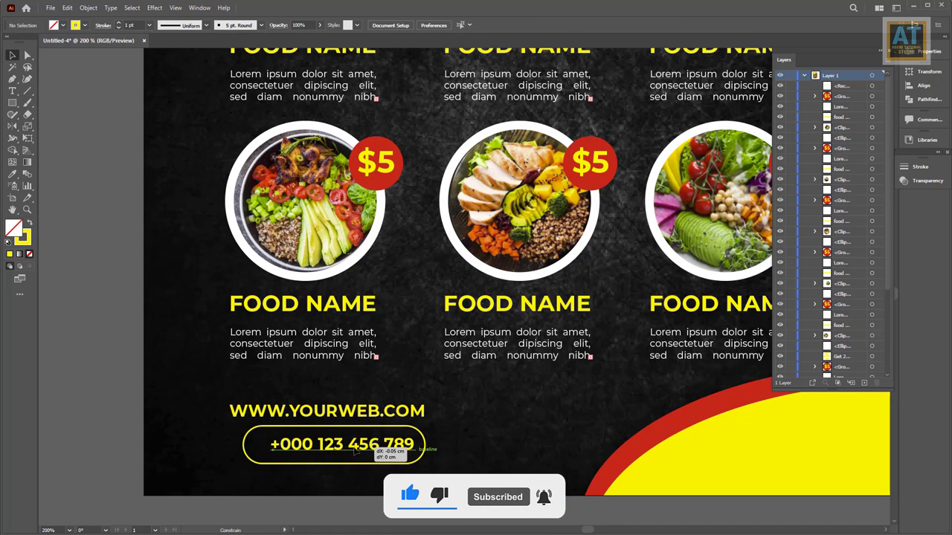
{"action": "left_click_drag", "start_coordinate": [355, 451], "coordinate": [353, 451]}
Paste a copy of the pill outline in front, shrunk and narrowed at its left end
{"action": "left_click", "coordinate": [290, 463]}
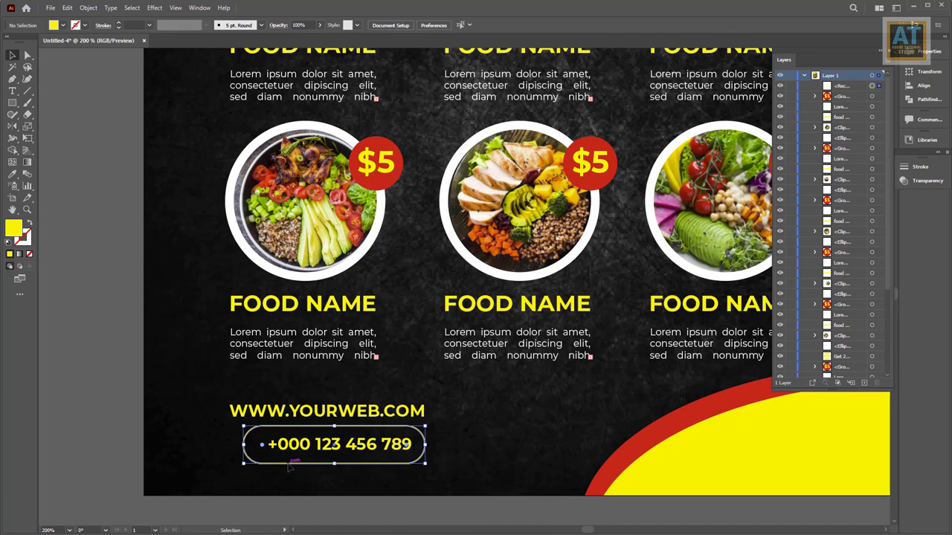
{"action": "left_click", "coordinate": [67, 8]}
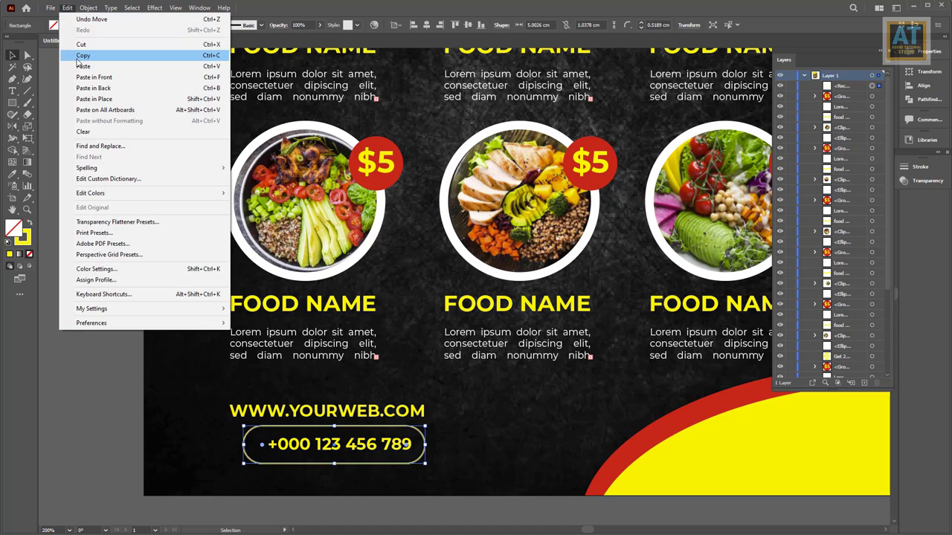
{"action": "left_click", "coordinate": [66, 8]}
{"action": "left_click", "coordinate": [67, 8]}
{"action": "left_click", "coordinate": [90, 77]}
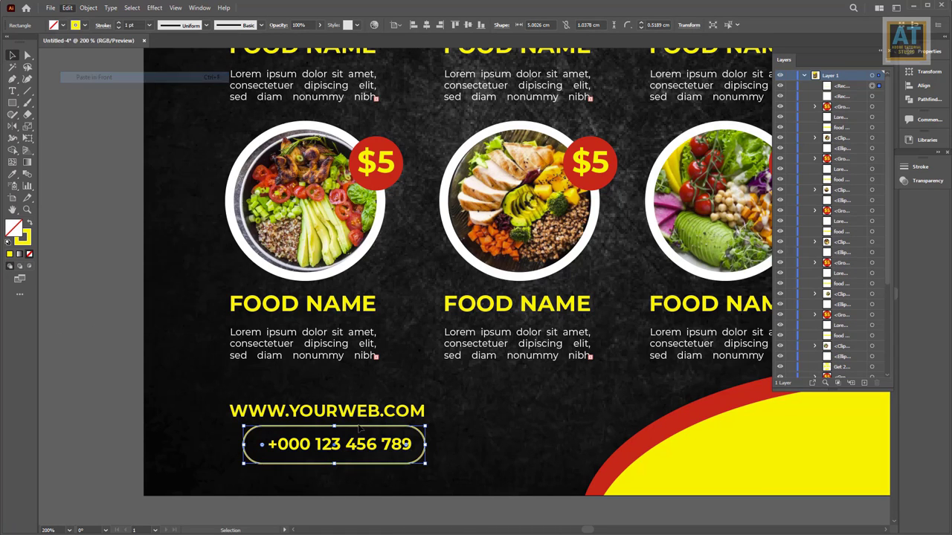
{"action": "left_click_drag", "start_coordinate": [426, 465], "coordinate": [394, 457]}
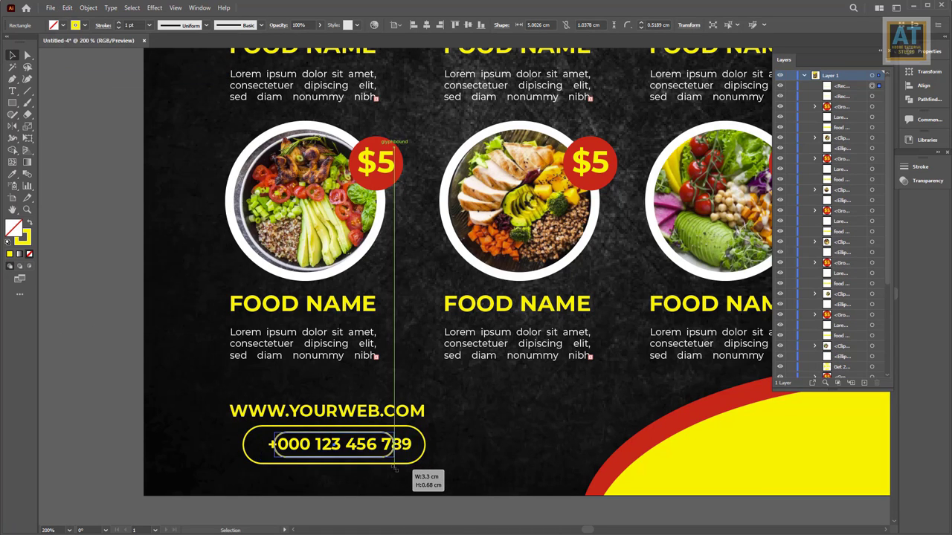
{"action": "left_click_drag", "start_coordinate": [327, 462], "coordinate": [255, 461]}
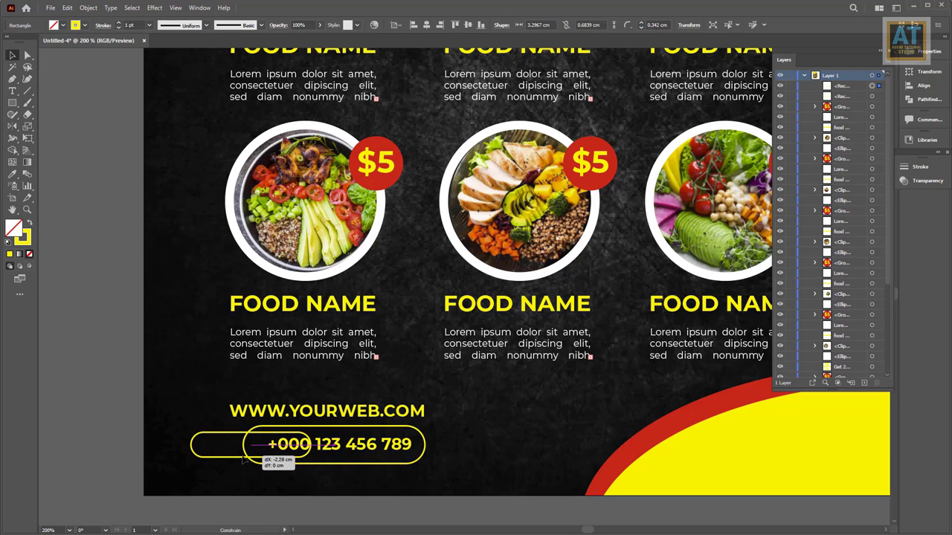
{"action": "left_click_drag", "start_coordinate": [322, 444], "coordinate": [268, 444]}
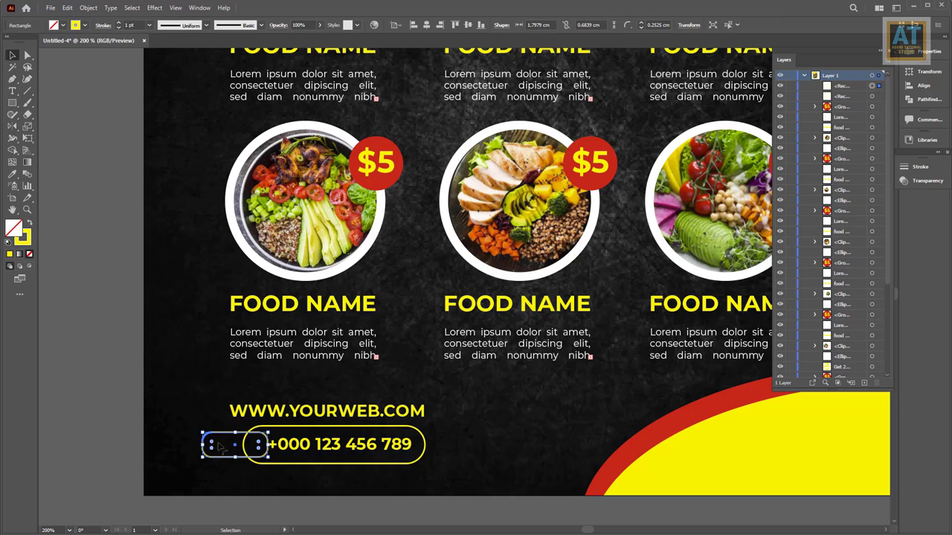
Give the small pill a solid yellow fill
{"action": "left_click", "coordinate": [30, 224]}
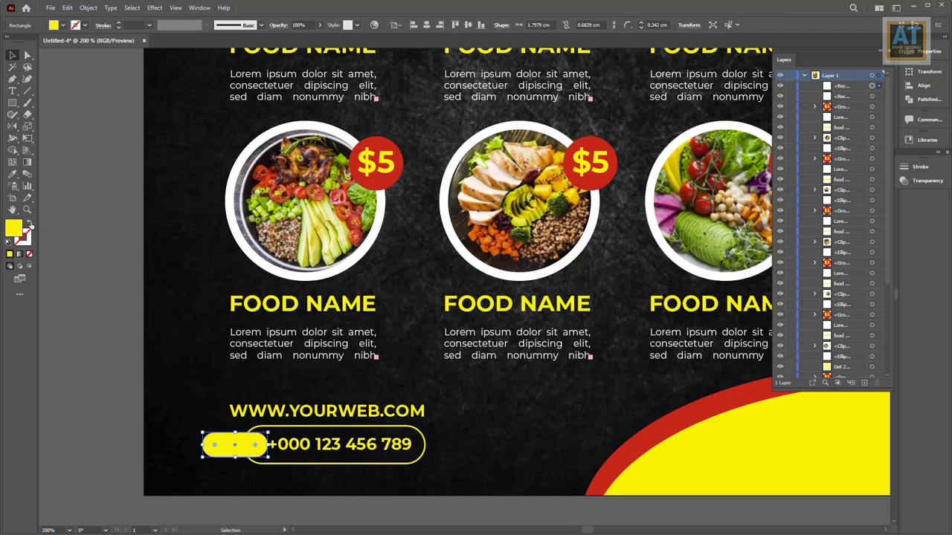
{"action": "left_click", "coordinate": [30, 225]}
{"action": "left_click", "coordinate": [20, 294]}
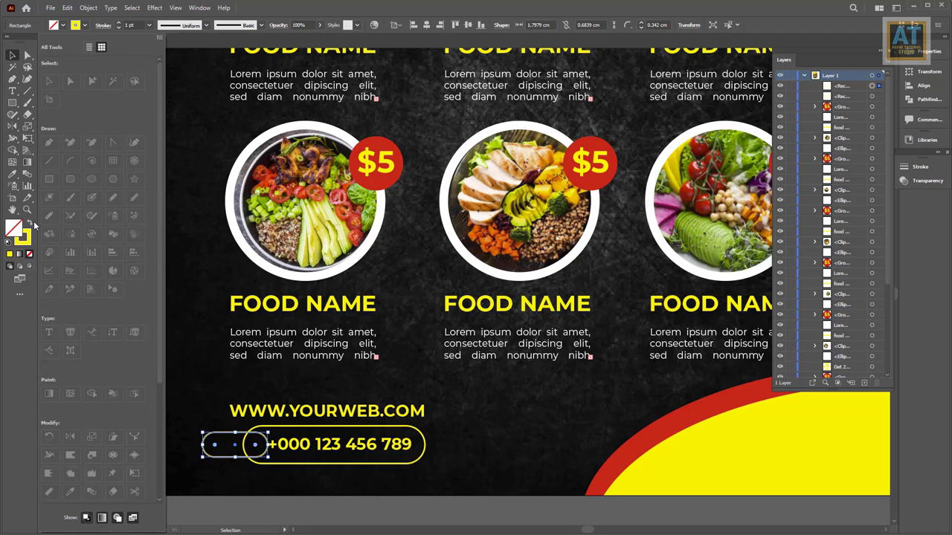
{"action": "left_click", "coordinate": [89, 47]}
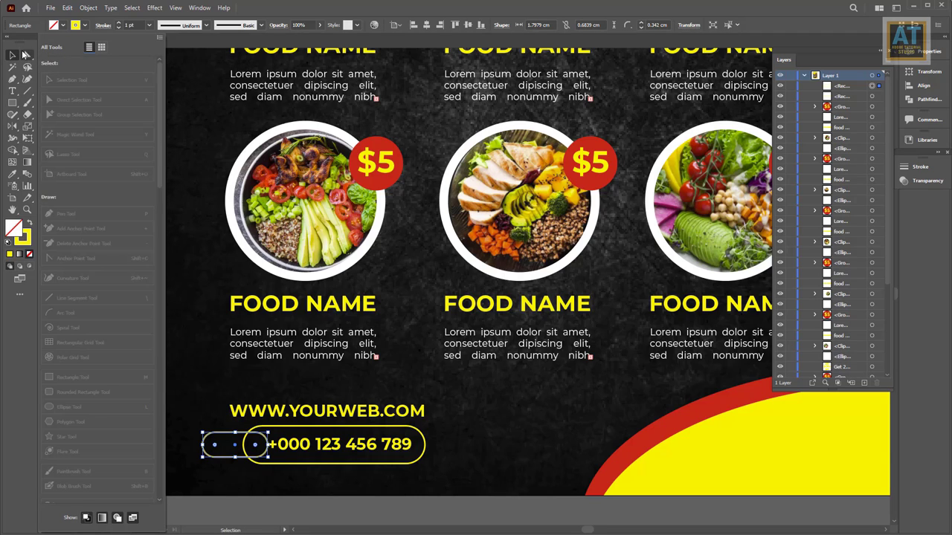
{"action": "left_click", "coordinate": [160, 38]}
{"action": "left_click", "coordinate": [200, 151]}
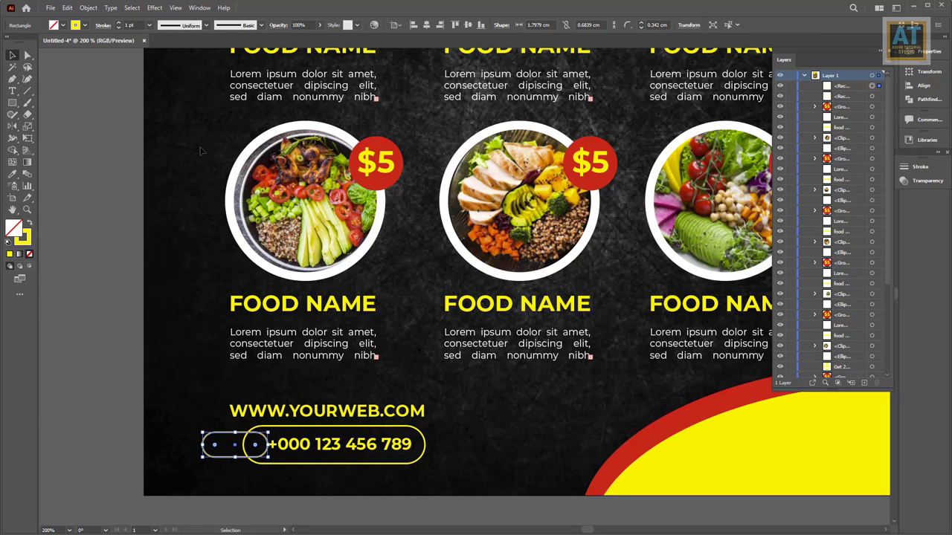
{"action": "scroll", "coordinate": [96, 211], "scroll_direction": "down", "scroll_amount": 1}
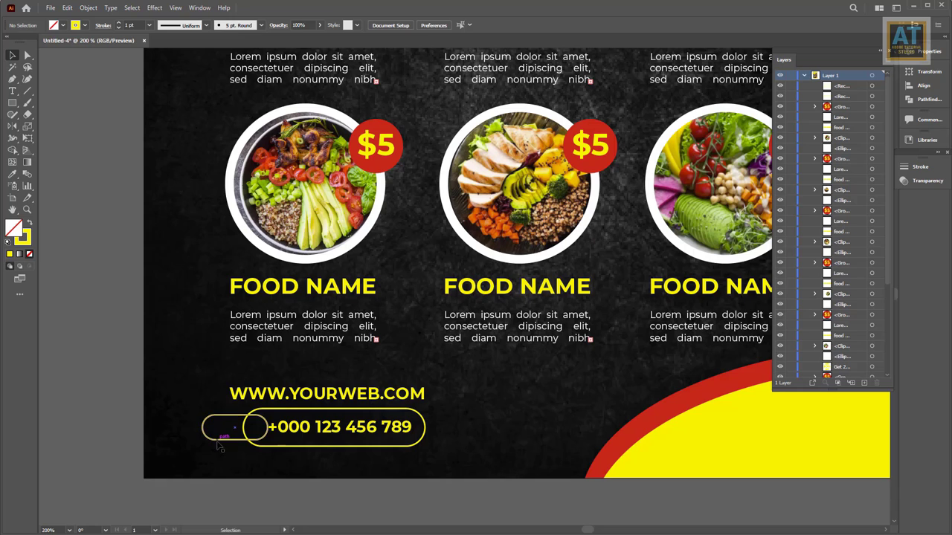
{"action": "left_click", "coordinate": [30, 224]}
{"action": "left_click", "coordinate": [266, 473]}
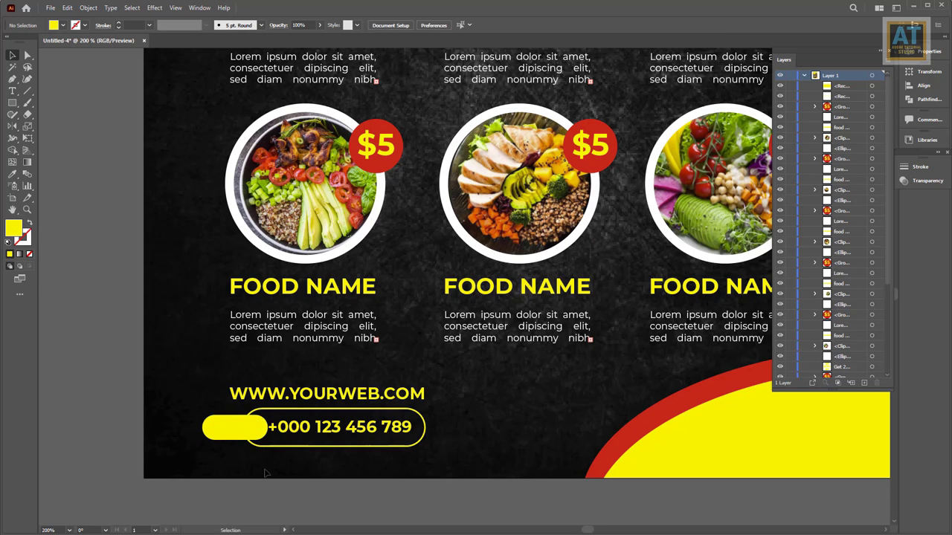
Duplicate the phone number onto the yellow pill, bring it to front and colour it red
{"action": "scroll", "coordinate": [374, 463], "scroll_direction": "up", "scroll_amount": 1}
{"action": "left_click_drag", "start_coordinate": [431, 417], "coordinate": [440, 417]}
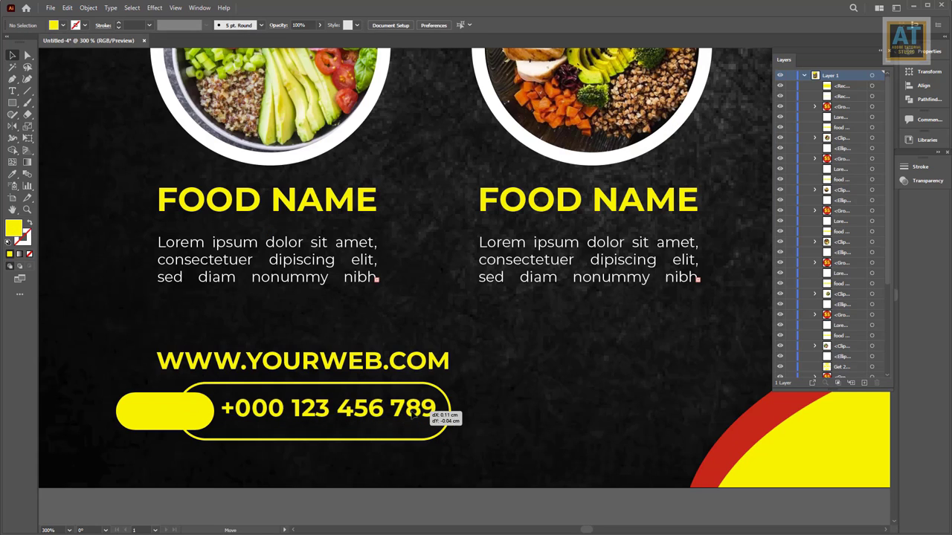
{"action": "left_click_drag", "start_coordinate": [272, 410], "coordinate": [117, 410]}
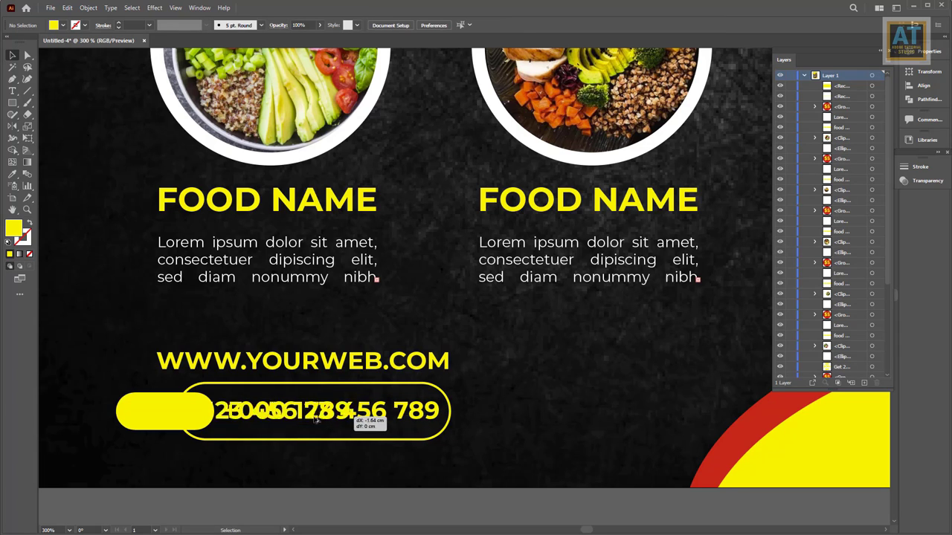
{"action": "right_click", "coordinate": [105, 413]}
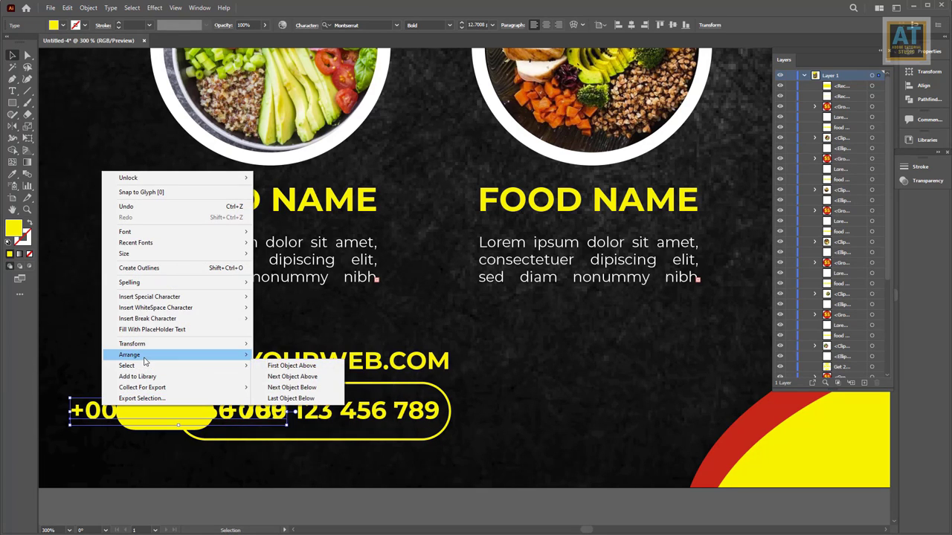
{"action": "left_click", "coordinate": [290, 360]}
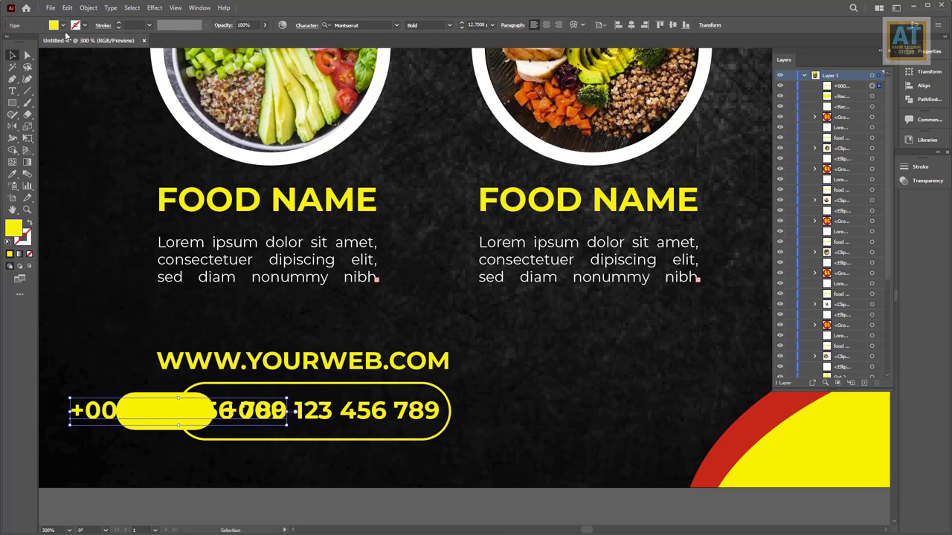
{"action": "left_click", "coordinate": [55, 26]}
{"action": "left_click", "coordinate": [38, 42]}
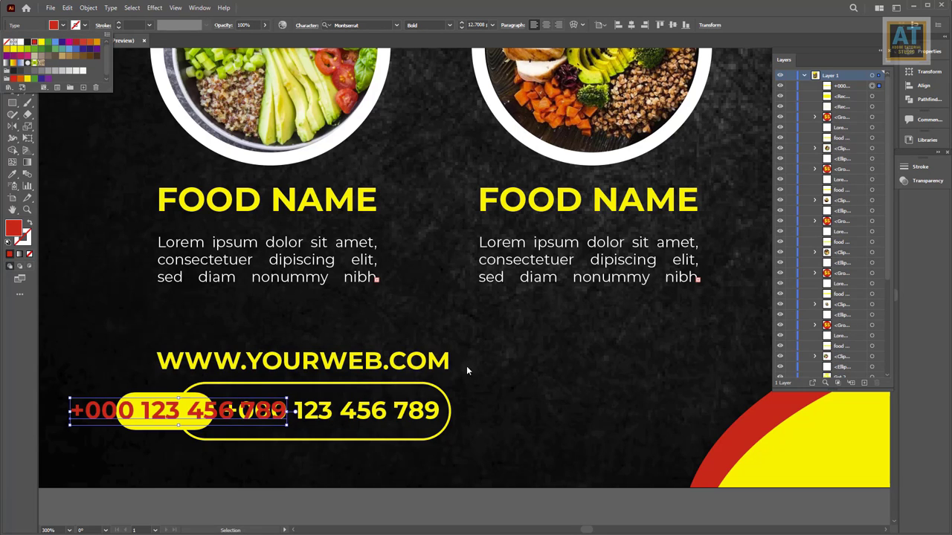
Retype the copy as 'BOOK NOW', scaled down and centred inside the yellow pill
{"action": "double_click", "coordinate": [177, 416]}
{"action": "key", "text": "ctrl+a"}
{"action": "type", "text": "BOOK "}
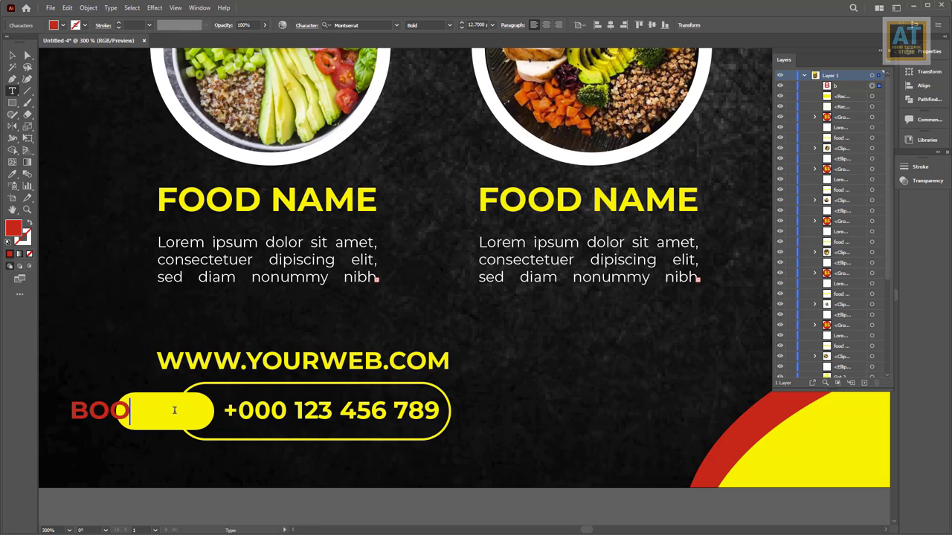
{"action": "type", "text": "NOW"}
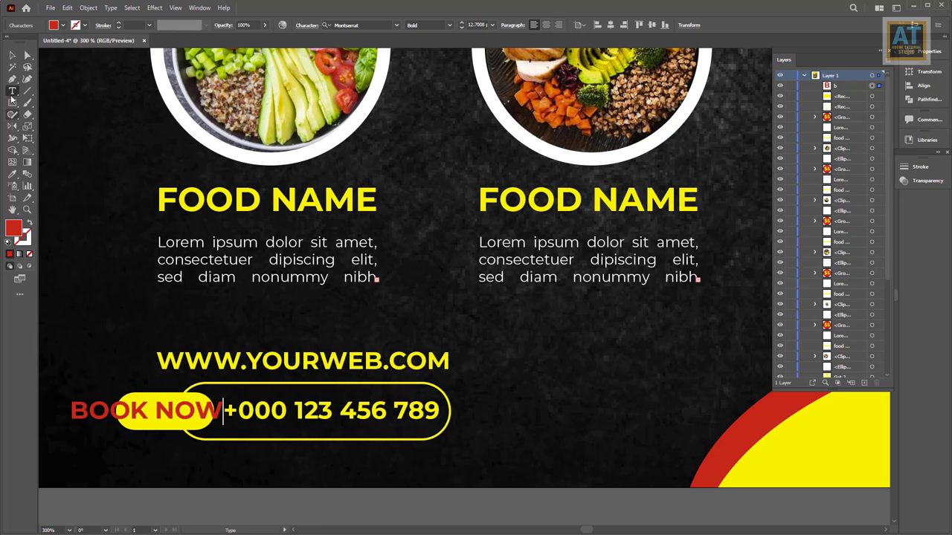
{"action": "left_click", "coordinate": [11, 56]}
{"action": "mouse_move", "coordinate": [224, 424]}
{"action": "left_mouse_down"}
{"action": "mouse_move", "coordinate": [184, 415]}
{"action": "mouse_move", "coordinate": [203, 414]}
{"action": "left_mouse_up"}
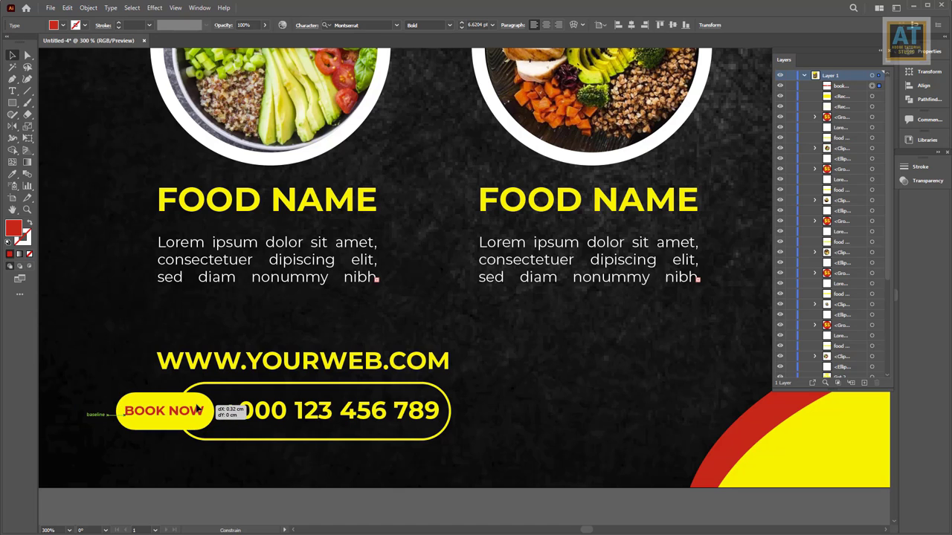
{"action": "left_click", "coordinate": [182, 467]}
Copy BOOK NOW into the yellow corner as 'CONTACT US', enlarged about three times
{"action": "key", "text": "ctrl+minus"}
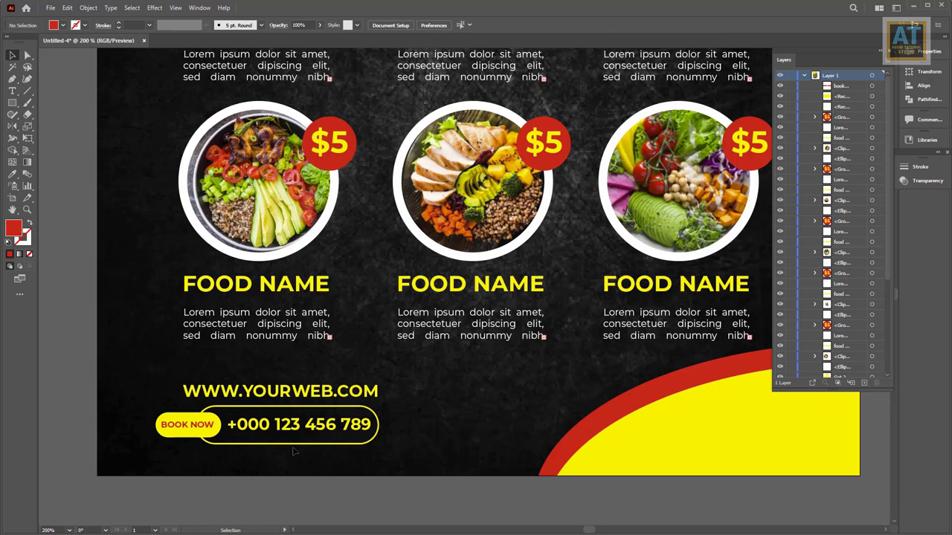
{"action": "scroll", "coordinate": [322, 402], "scroll_direction": "down", "scroll_amount": 1}
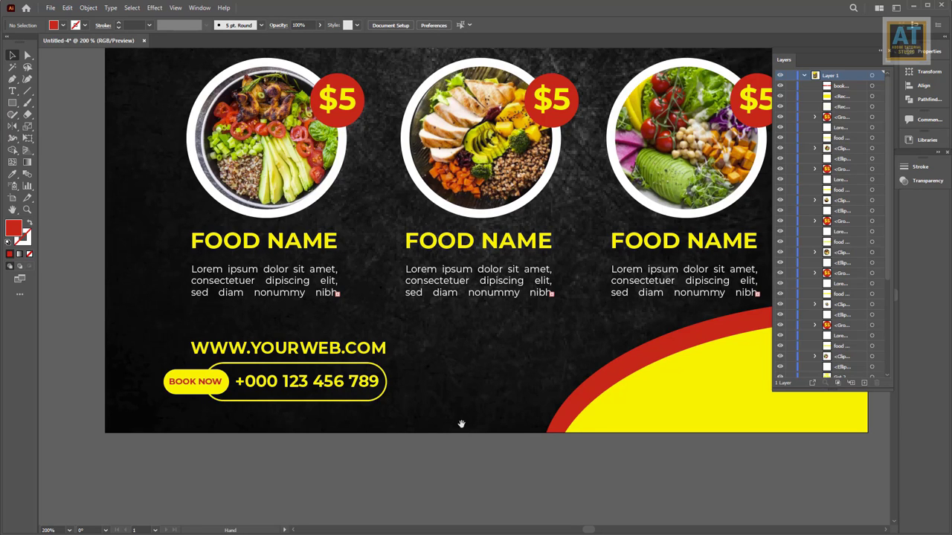
{"action": "left_click_drag", "start_coordinate": [461, 424], "coordinate": [341, 343]}
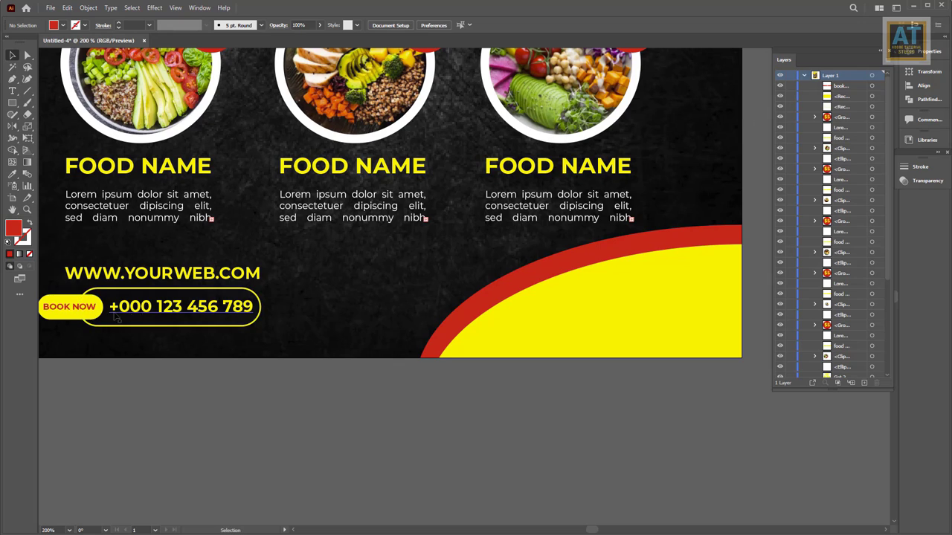
{"action": "left_click_drag", "start_coordinate": [85, 315], "coordinate": [597, 334]}
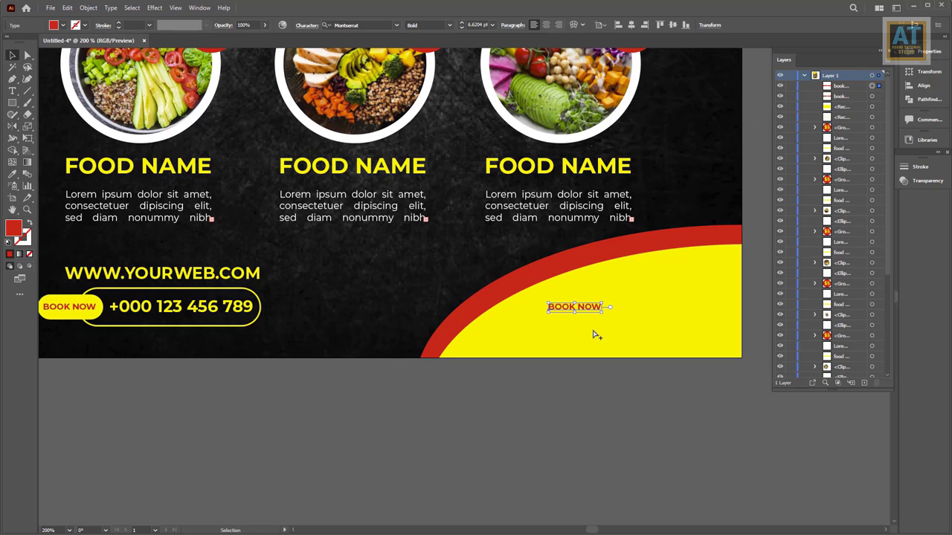
{"action": "key", "text": "t"}
{"action": "triple_click", "coordinate": [573, 305]}
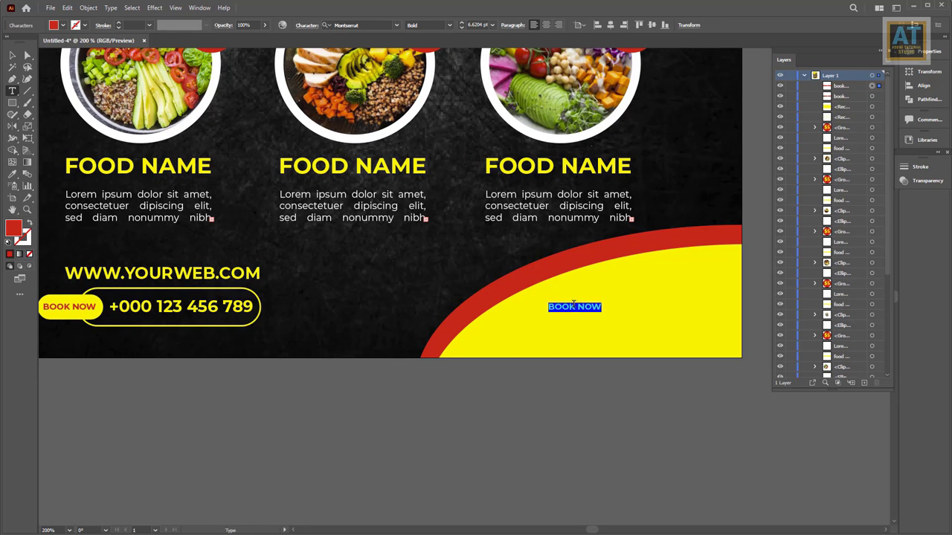
{"action": "type", "text": "q"}
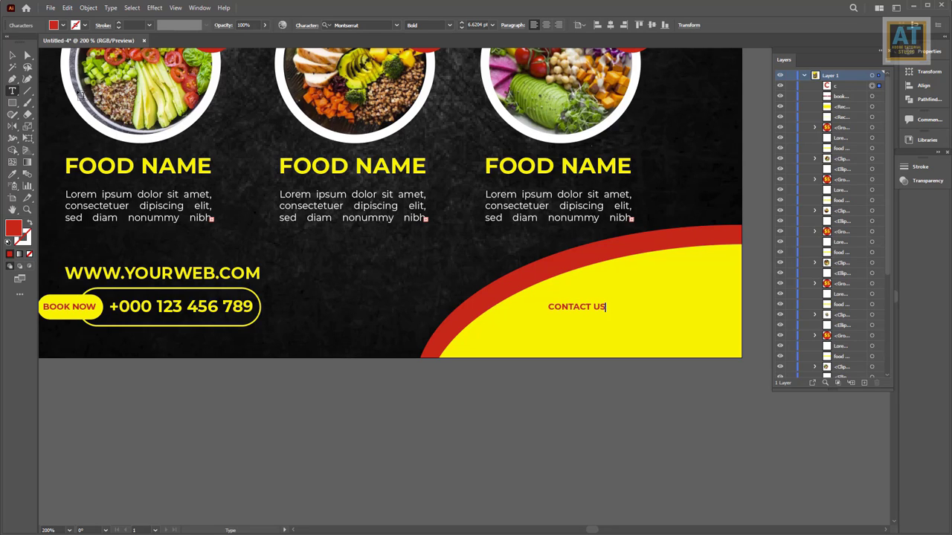
{"action": "left_click", "coordinate": [15, 56]}
{"action": "left_click_drag", "start_coordinate": [609, 304], "coordinate": [707, 287]}
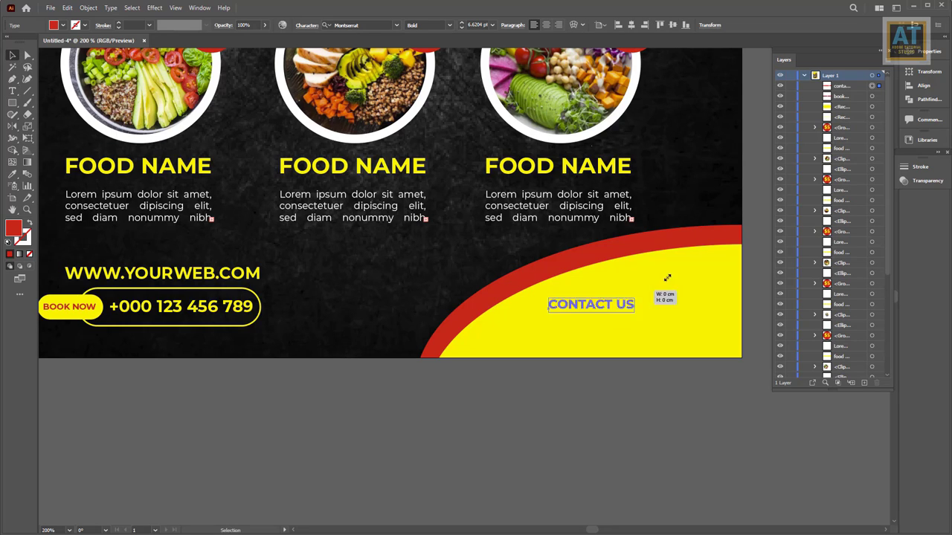
{"action": "left_click", "coordinate": [499, 402]}
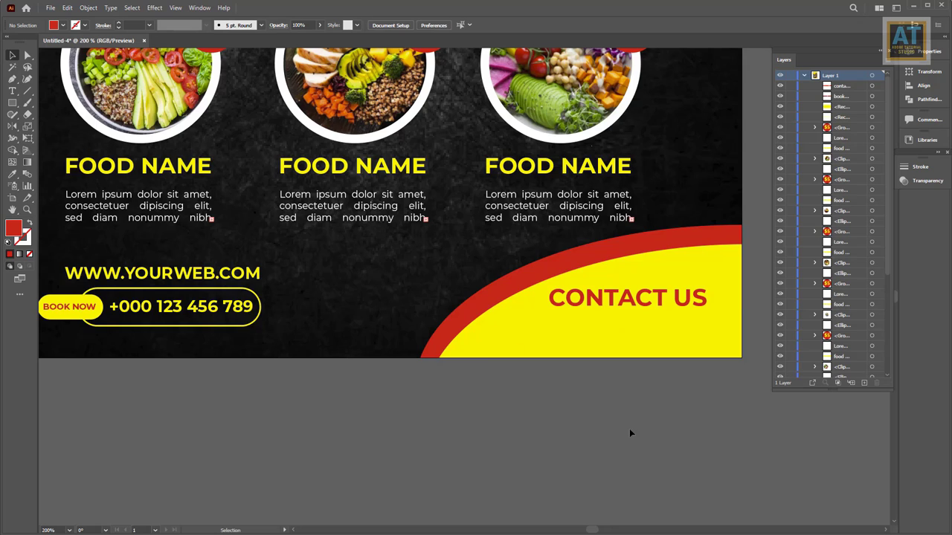
Duplicate CONTACT US just below and begin retyping it as the street line
{"action": "left_click_drag", "start_coordinate": [612, 346], "coordinate": [518, 308]}
{"action": "left_click_drag", "start_coordinate": [505, 267], "coordinate": [495, 283]}
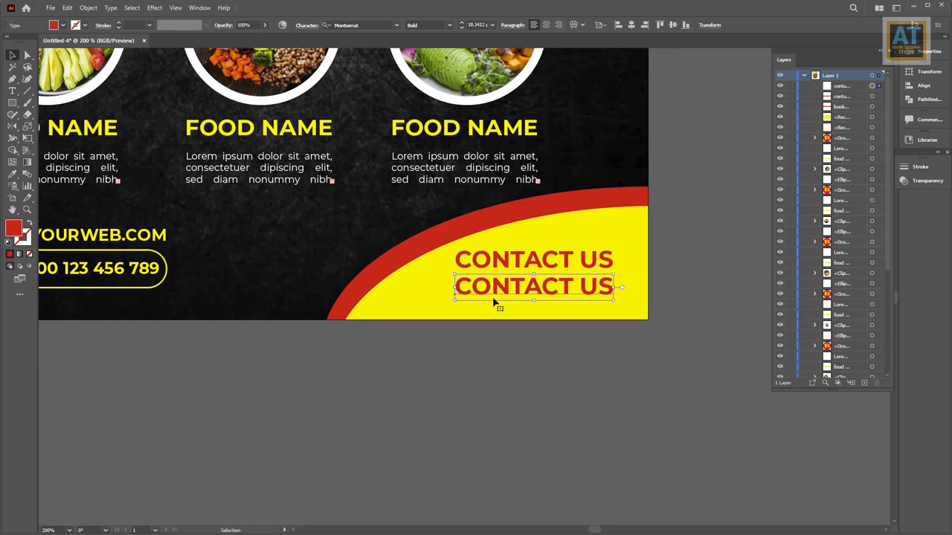
{"action": "double_click", "coordinate": [494, 292]}
{"action": "key", "text": "ctrl+a"}
{"action": "type", "text": "ST"}
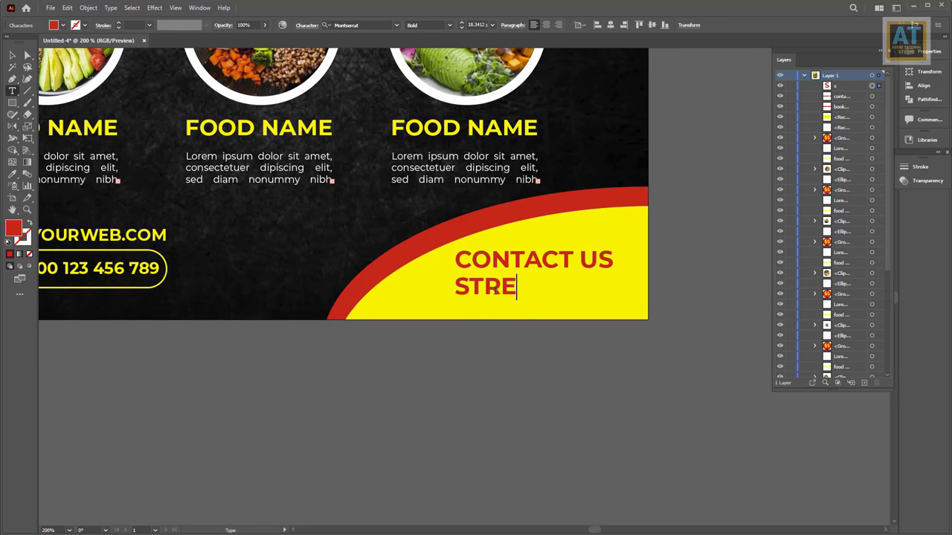
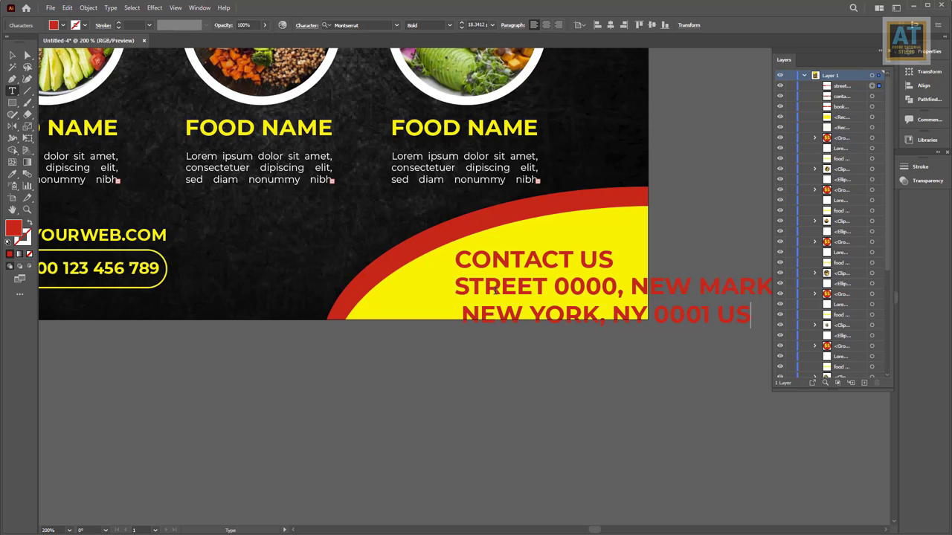
Finish the address text ending in USA and set it to Medium weight
{"action": "type", "text": "A"}
{"action": "key", "text": "Escape"}
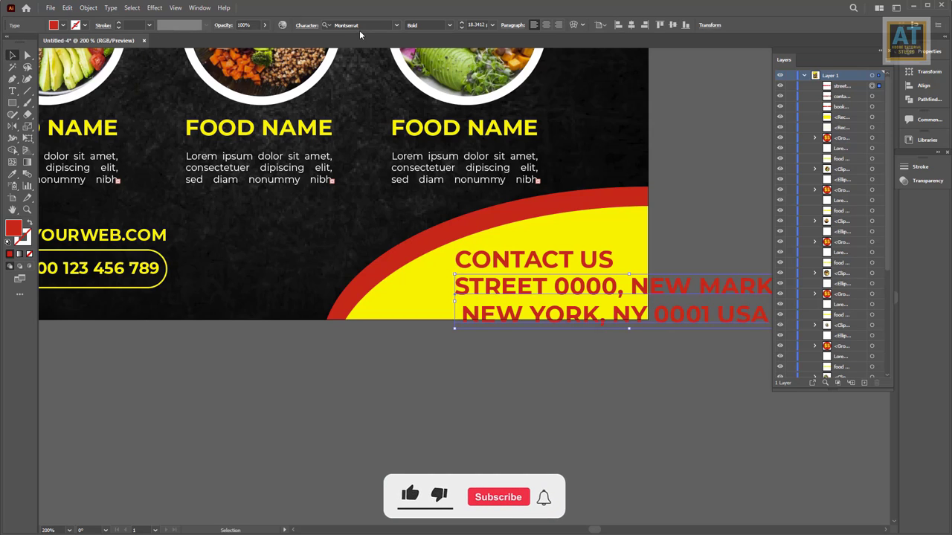
{"action": "left_click", "coordinate": [450, 26]}
{"action": "left_click", "coordinate": [438, 59]}
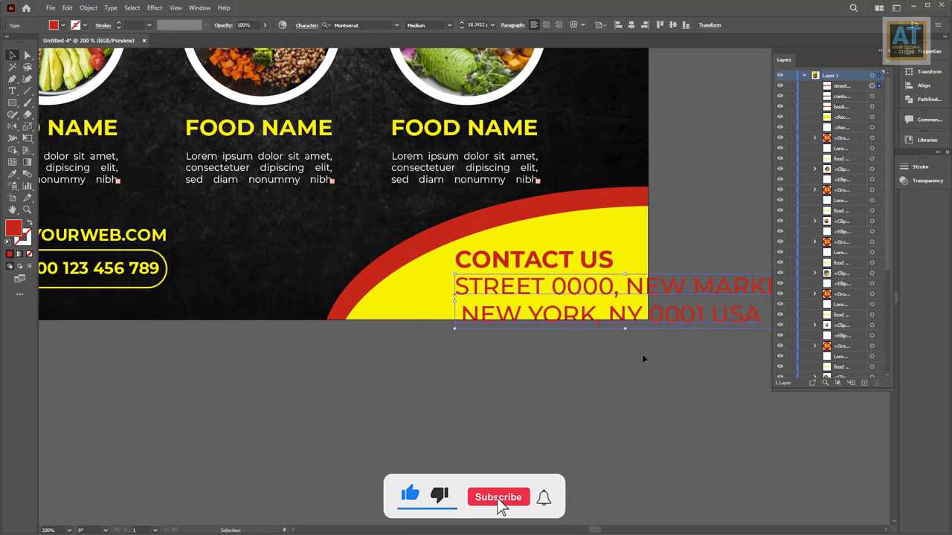
{"action": "scroll", "coordinate": [644, 357], "scroll_direction": "right", "scroll_amount": 3}
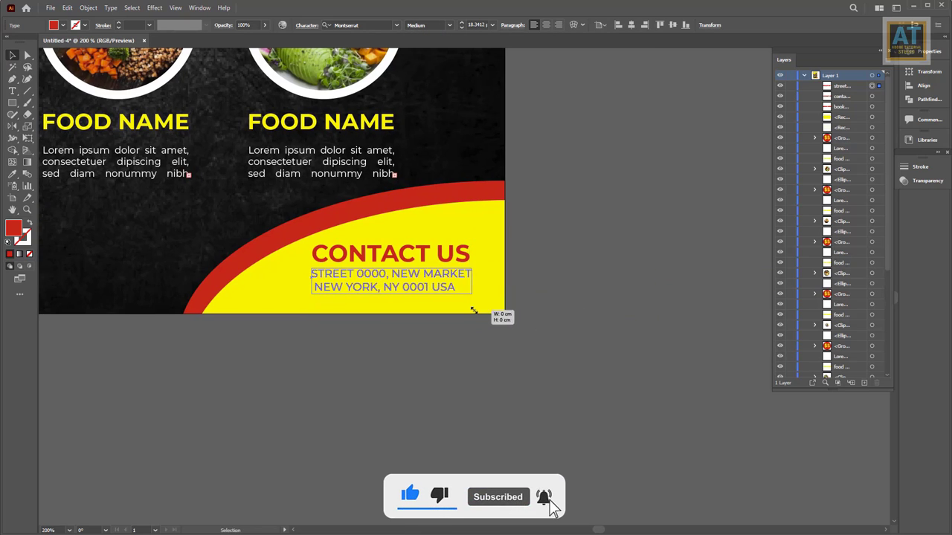
Shrink the address, right-align it beneath CONTACT US, and make it black
{"action": "left_click_drag", "start_coordinate": [540, 320], "coordinate": [470, 293]}
{"action": "left_click", "coordinate": [558, 25]}
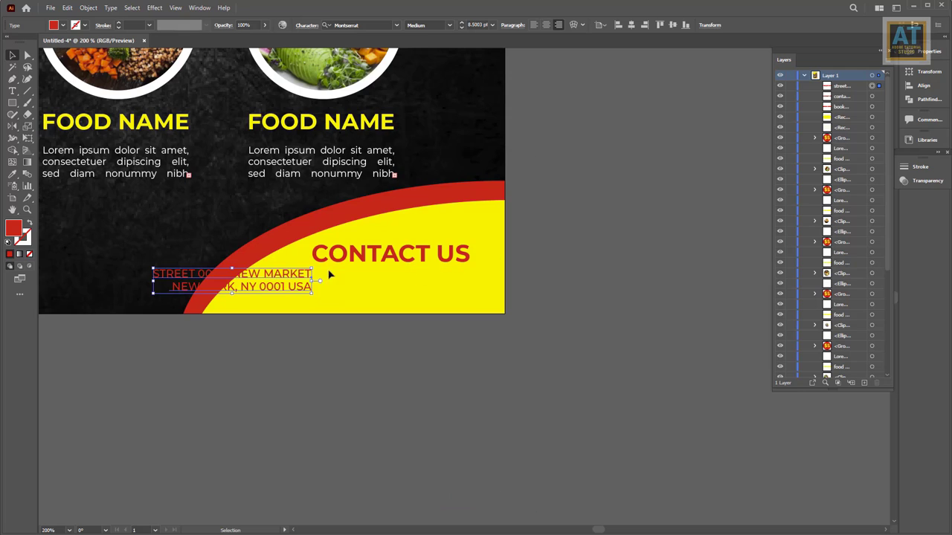
{"action": "left_click_drag", "start_coordinate": [308, 275], "coordinate": [461, 277]}
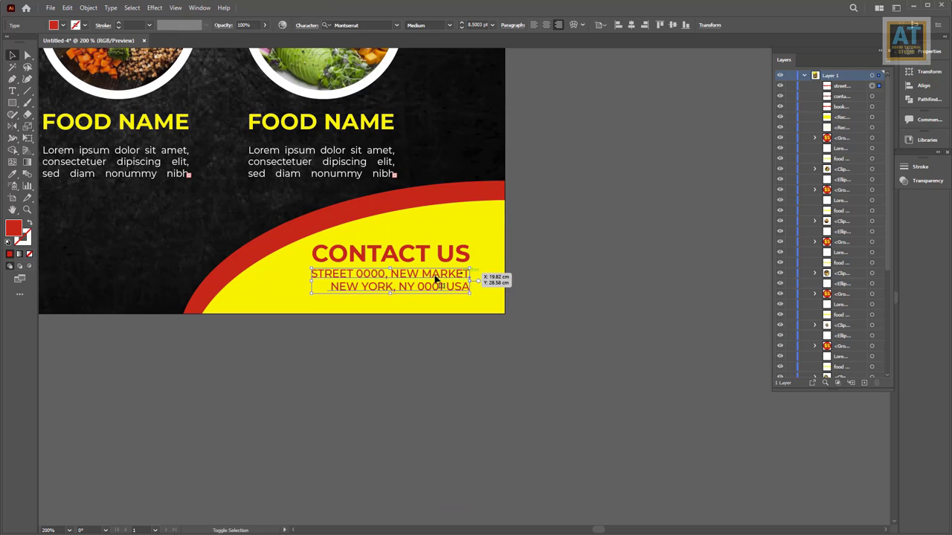
{"action": "left_click", "coordinate": [63, 26]}
{"action": "left_click", "coordinate": [33, 45]}
{"action": "scroll", "coordinate": [396, 352], "scroll_direction": "left", "scroll_amount": 3}
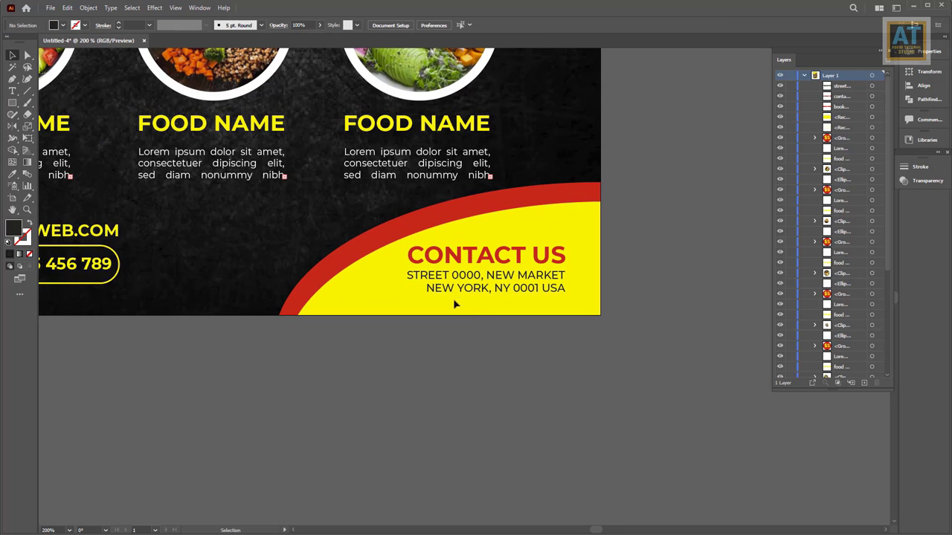
{"action": "mouse_move", "coordinate": [406, 295]}
{"action": "left_mouse_down"}
{"action": "mouse_move", "coordinate": [346, 291]}
{"action": "mouse_move", "coordinate": [375, 299]}
{"action": "left_mouse_up"}
Zoom out to the whole flyer and duplicate CONTACT US into the top-left yellow area
{"action": "left_click", "coordinate": [503, 390]}
{"action": "key", "text": "ctrl+minus"}
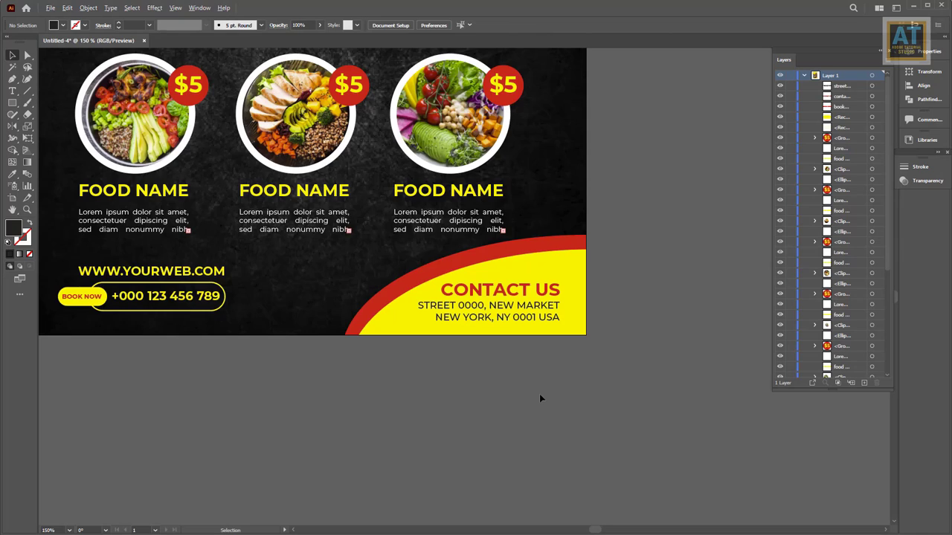
{"action": "key", "text": "ctrl+minus"}
{"action": "key", "text": "ctrl+minus"}
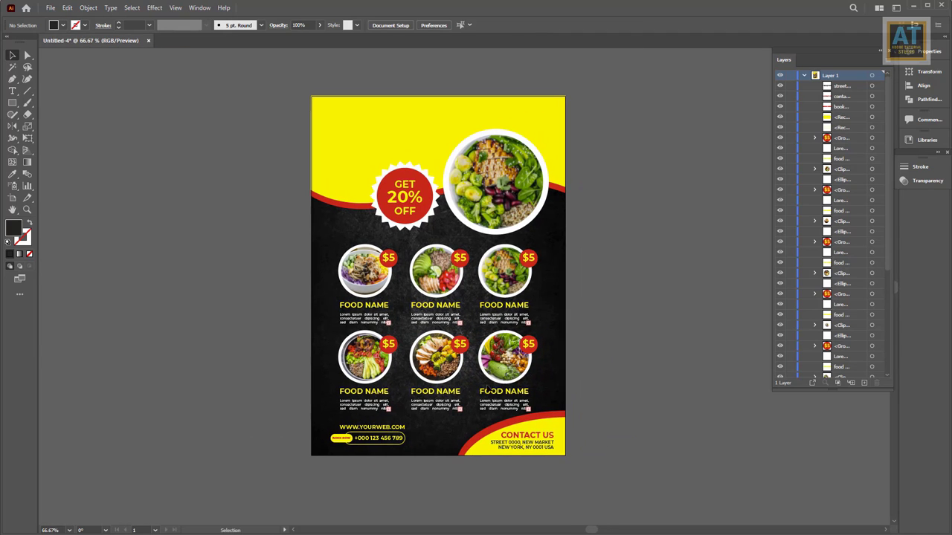
{"action": "left_click_drag", "start_coordinate": [428, 321], "coordinate": [428, 327]}
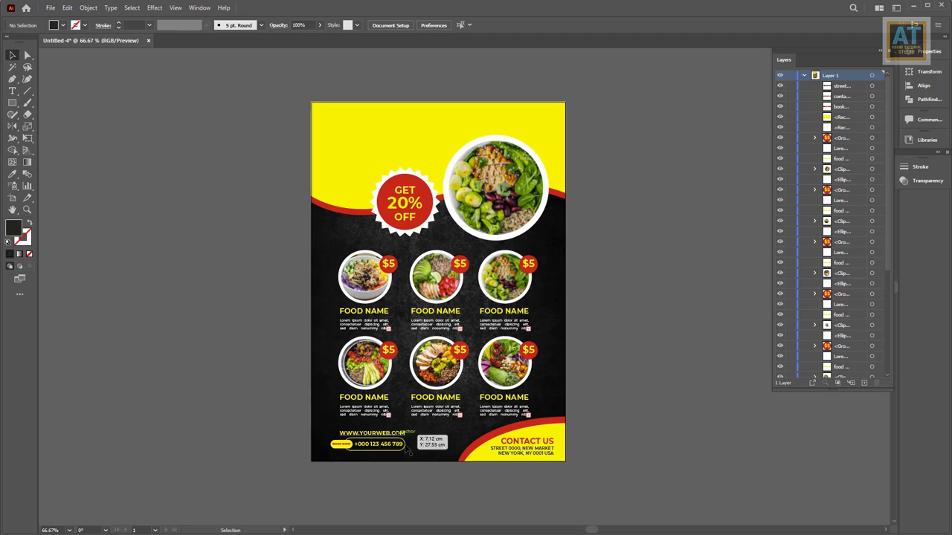
{"action": "mouse_move", "coordinate": [525, 448]}
{"action": "left_mouse_down"}
{"action": "mouse_move", "coordinate": [343, 132]}
{"action": "mouse_move", "coordinate": [354, 145]}
{"action": "mouse_move", "coordinate": [422, 149]}
{"action": "left_mouse_up"}
Retype the copied text as SPECIAL and move it toward the top-left corner
{"action": "double_click", "coordinate": [386, 140]}
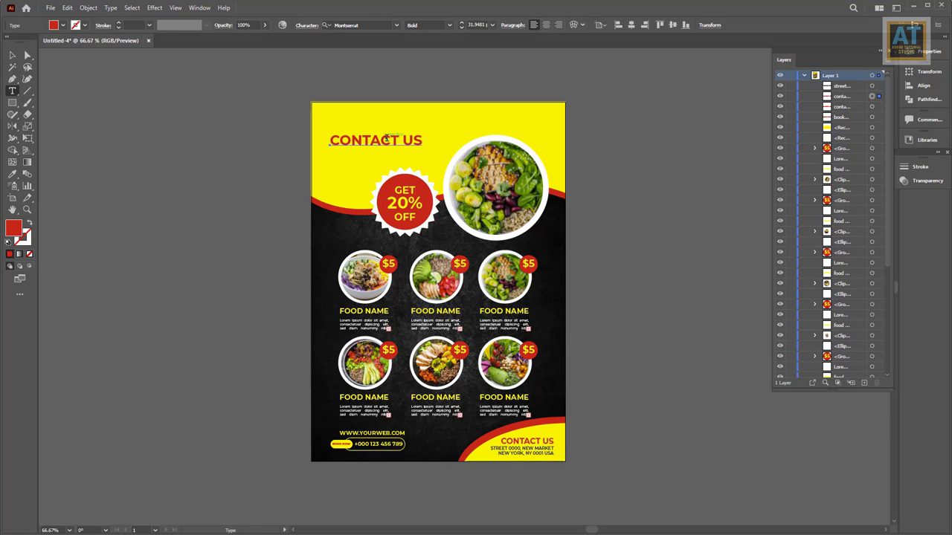
{"action": "key", "text": "ctrl+a"}
{"action": "type", "text": "S"}
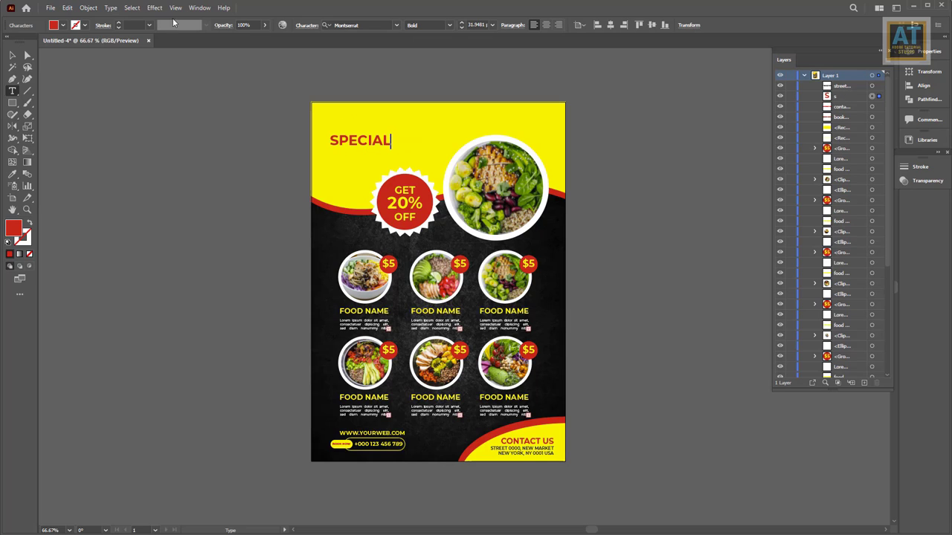
{"action": "left_click", "coordinate": [12, 54]}
{"action": "mouse_move", "coordinate": [365, 142]}
{"action": "left_mouse_down"}
{"action": "mouse_move", "coordinate": [360, 124]}
{"action": "mouse_move", "coordinate": [418, 148]}
{"action": "left_mouse_up"}
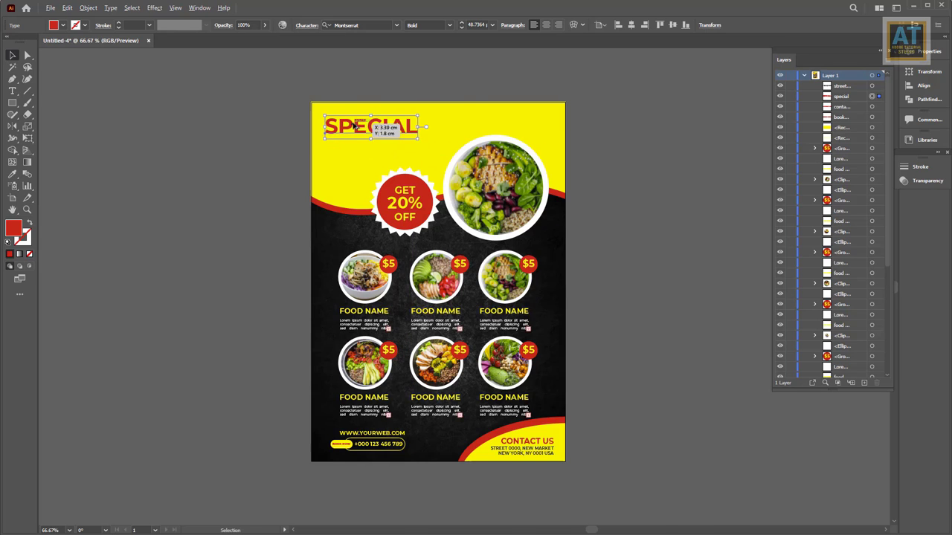
{"action": "key", "text": "ctrl+equal"}
{"action": "key", "text": "ctrl+equal"}
Duplicate SPECIAL below itself and retype the copy as DELICIOUS
{"action": "left_click_drag", "start_coordinate": [357, 134], "coordinate": [357, 167]}
{"action": "double_click", "coordinate": [357, 167]}
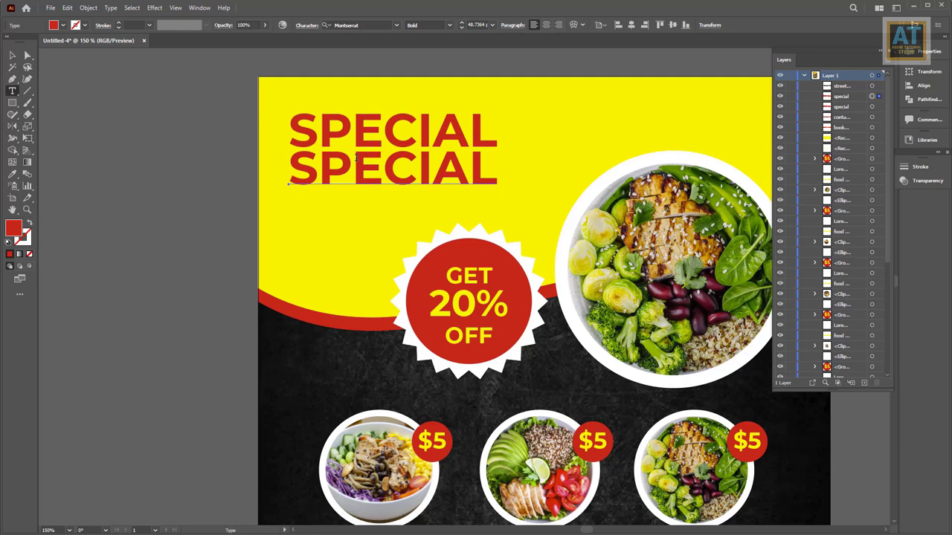
{"action": "key", "text": "ctrl+a"}
{"action": "type", "text": "DEL"}
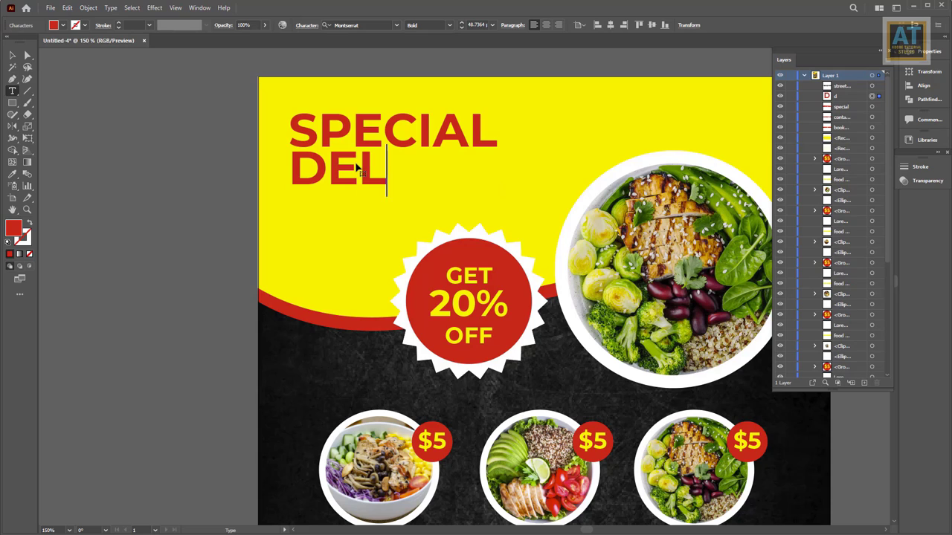
{"action": "type", "text": "ICIOUS"}
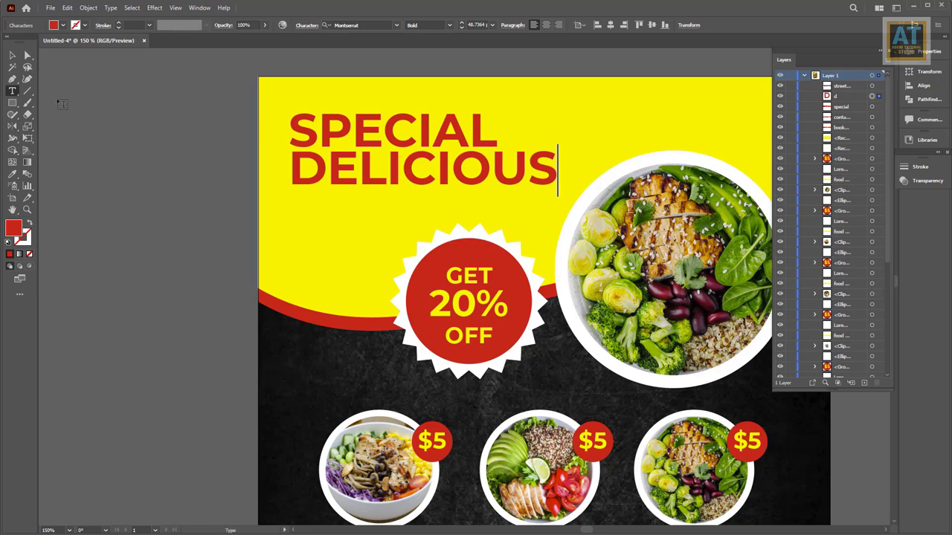
{"action": "left_click", "coordinate": [14, 55]}
{"action": "left_click", "coordinate": [320, 179]}
Duplicate DELICIOUS below itself and retype the copy as FOOD
{"action": "left_click_drag", "start_coordinate": [320, 178], "coordinate": [325, 227]}
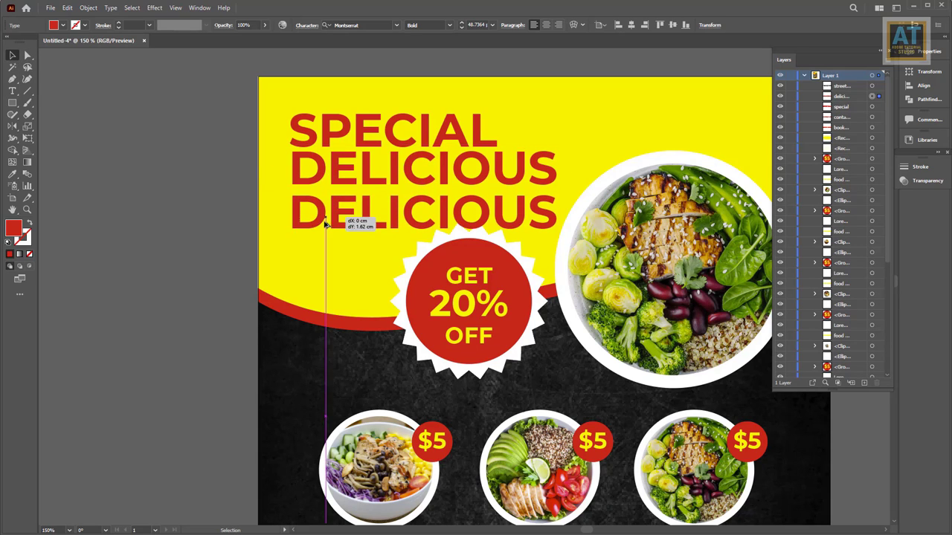
{"action": "double_click", "coordinate": [364, 236]}
{"action": "double_click", "coordinate": [365, 237]}
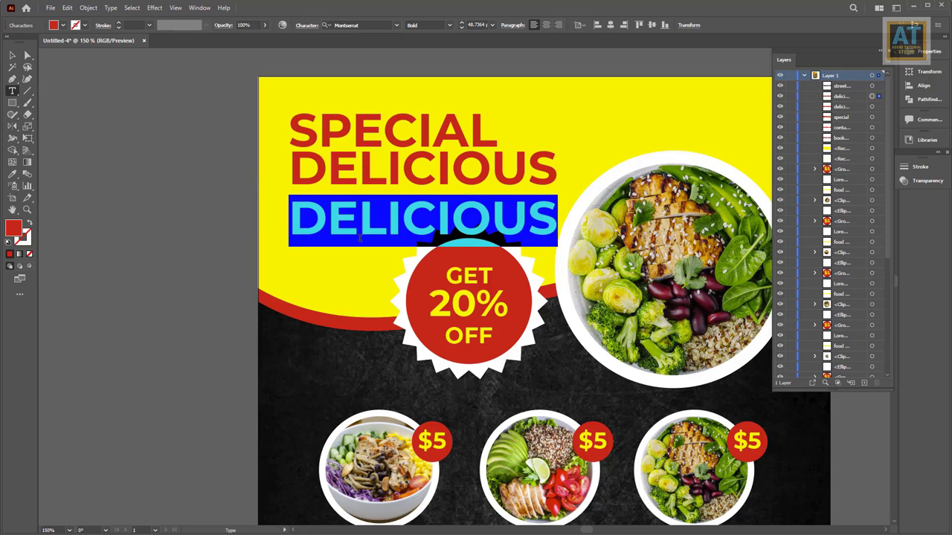
{"action": "type", "text": "FOOD"}
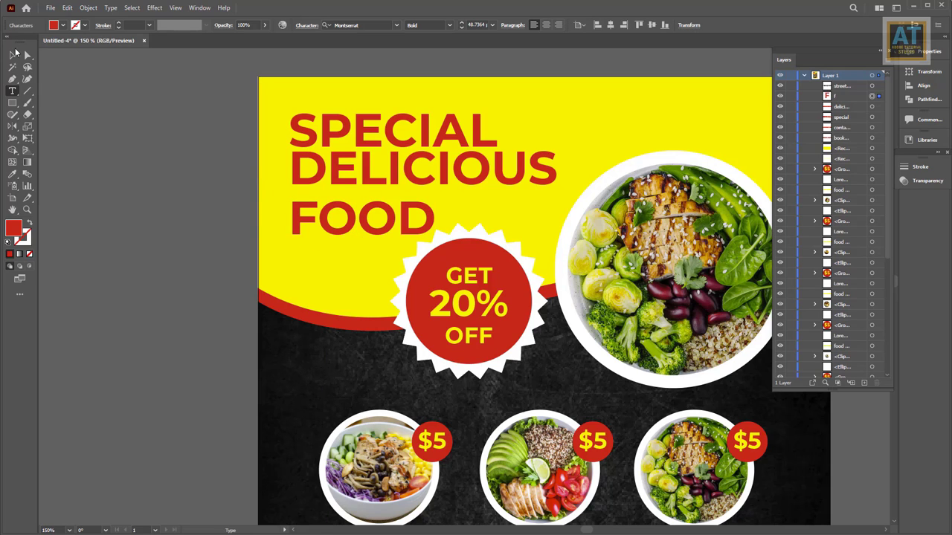
{"action": "left_click", "coordinate": [13, 55]}
Select the SPECIAL, DELICIOUS and FOOD lines together and scale them down
{"action": "left_click", "coordinate": [368, 134], "text": "shift"}
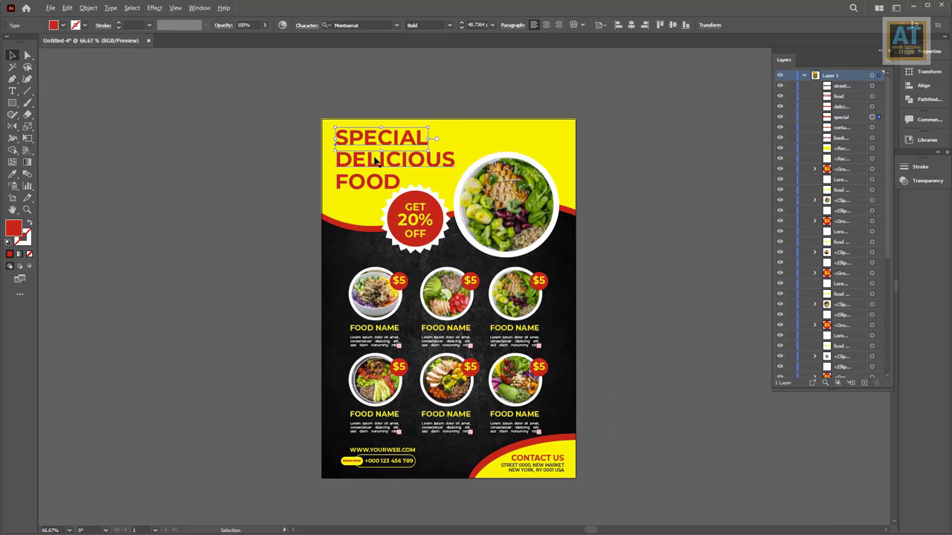
{"action": "key", "text": "ctrl+0"}
{"action": "left_click", "coordinate": [402, 166], "text": "shift"}
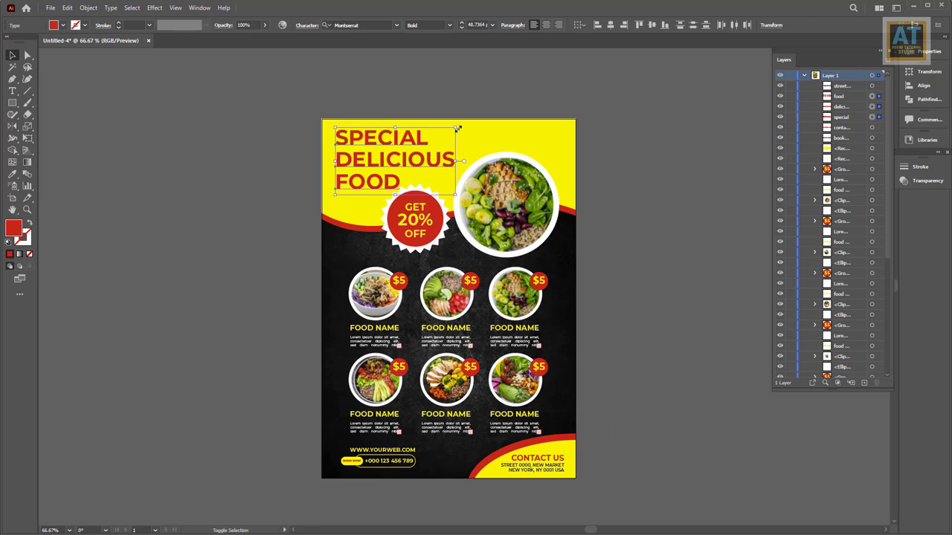
{"action": "left_click_drag", "start_coordinate": [457, 128], "coordinate": [434, 141]}
{"action": "left_click", "coordinate": [320, 185]}
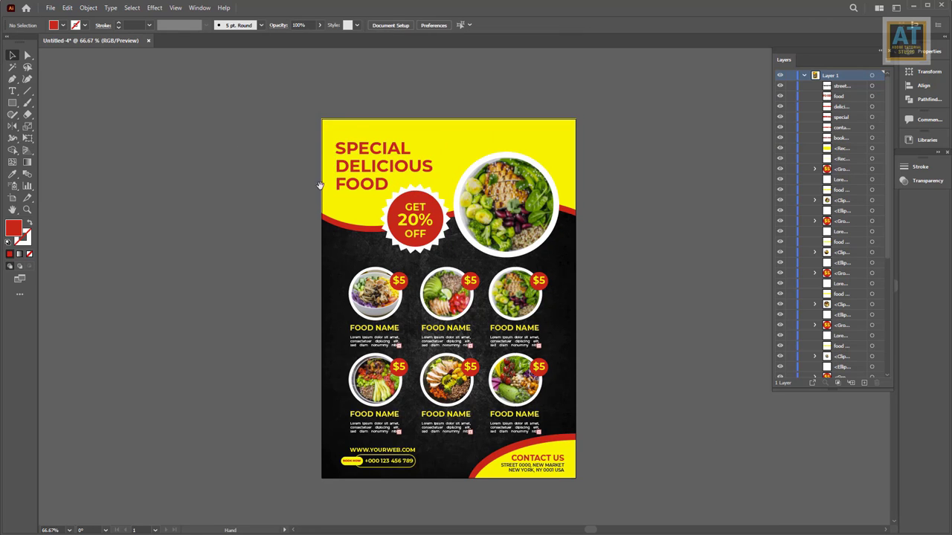
{"action": "left_click_drag", "start_coordinate": [319, 185], "coordinate": [311, 219]}
Set SPECIAL to the Actonia Hand PERSONAL USE font in lowercase
{"action": "left_click", "coordinate": [327, 183]}
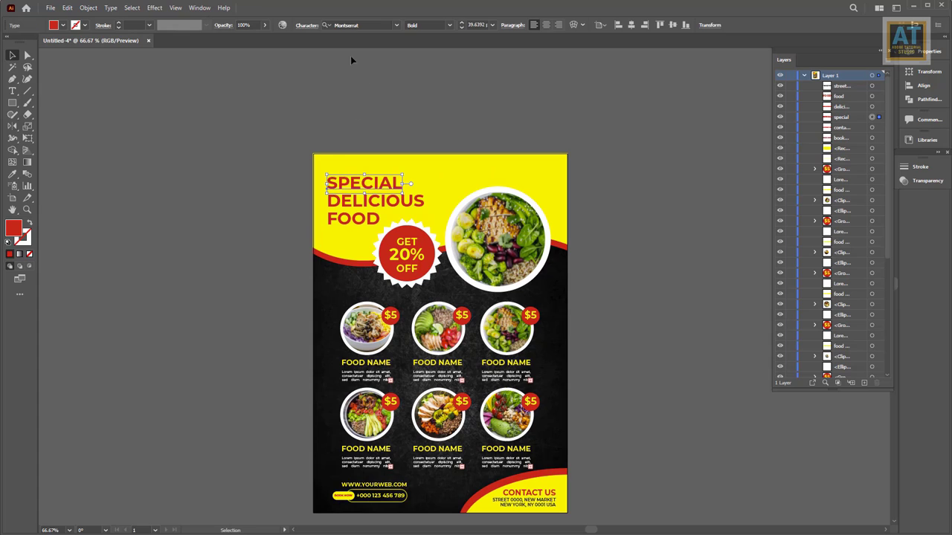
{"action": "left_click", "coordinate": [397, 25]}
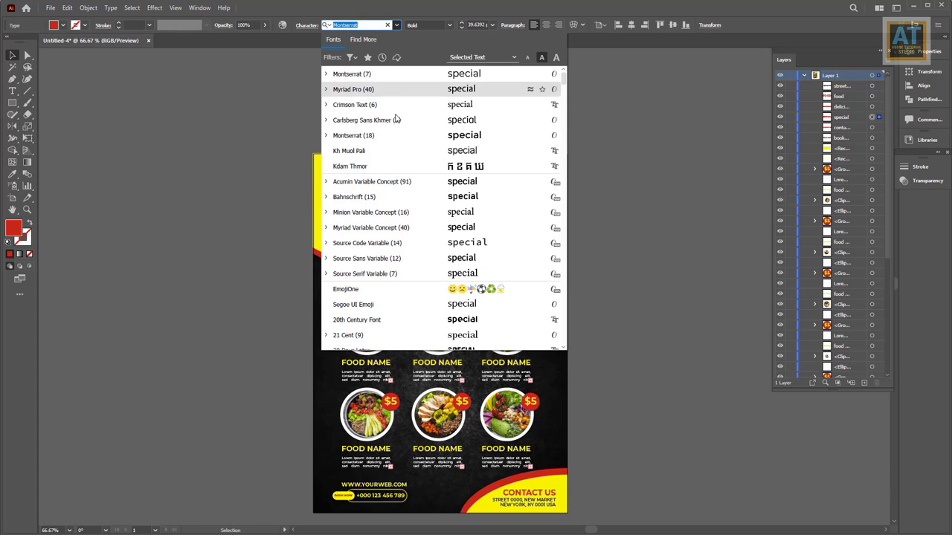
{"action": "scroll", "coordinate": [418, 223], "scroll_direction": "down", "scroll_amount": 3}
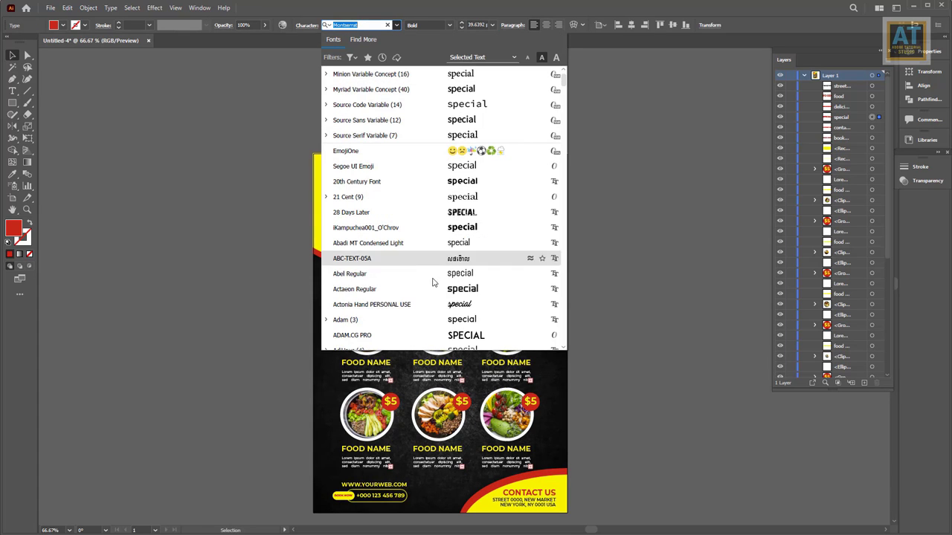
{"action": "left_click", "coordinate": [432, 304]}
{"action": "scroll", "coordinate": [335, 197], "scroll_direction": "up", "scroll_amount": 1}
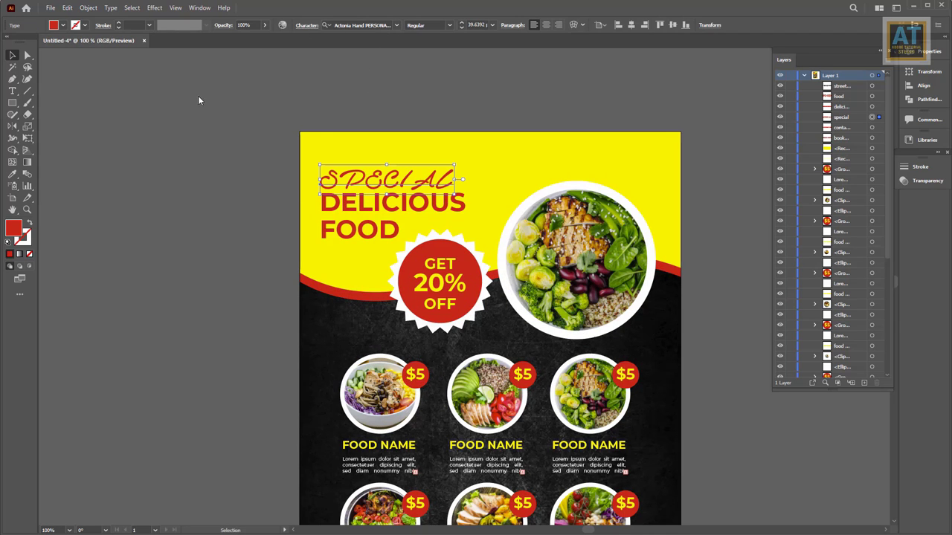
{"action": "key", "text": "ctrl+t"}
{"action": "key", "text": "ctrl+shift+k"}
{"action": "key", "text": "ctrl+t"}
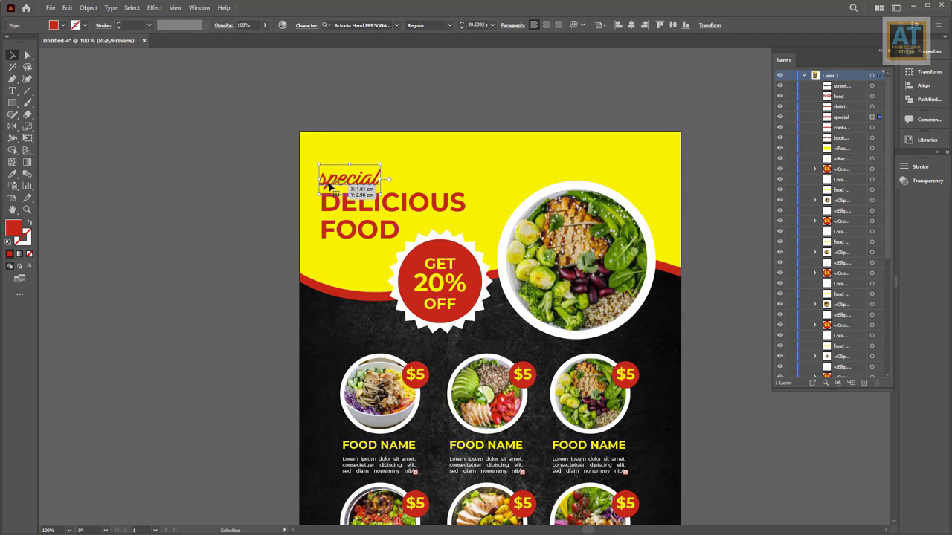
Capitalise the first letter so it reads 'Special' and enlarge the word
{"action": "double_click", "coordinate": [330, 182]}
{"action": "left_click_drag", "start_coordinate": [329, 178], "coordinate": [304, 178]}
{"action": "type", "text": "S"}
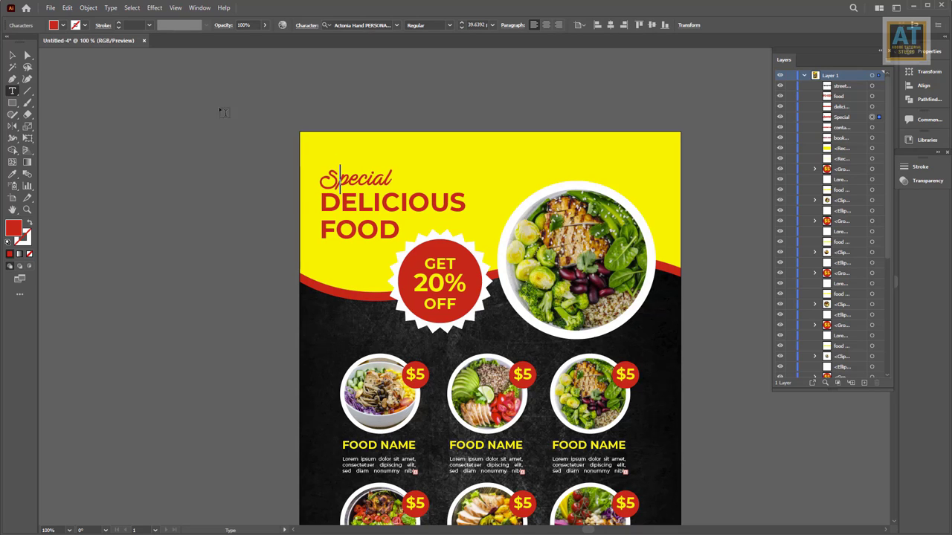
{"action": "left_click", "coordinate": [12, 54]}
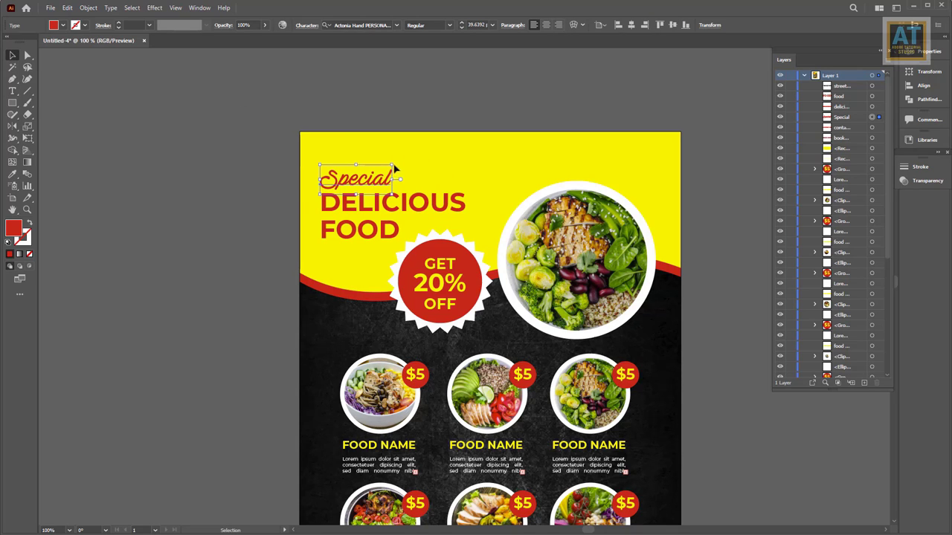
{"action": "left_click_drag", "start_coordinate": [394, 165], "coordinate": [425, 151]}
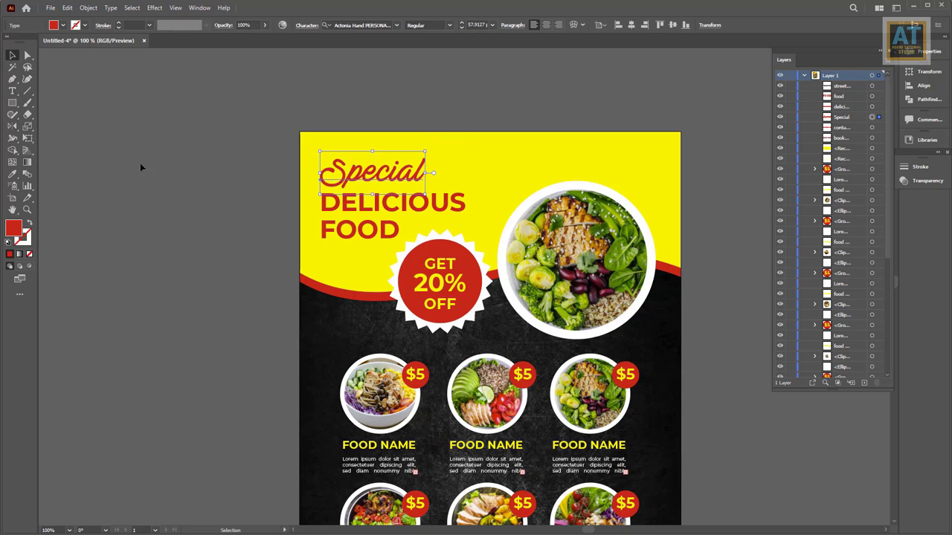
{"action": "left_click_drag", "start_coordinate": [141, 168], "coordinate": [122, 133]}
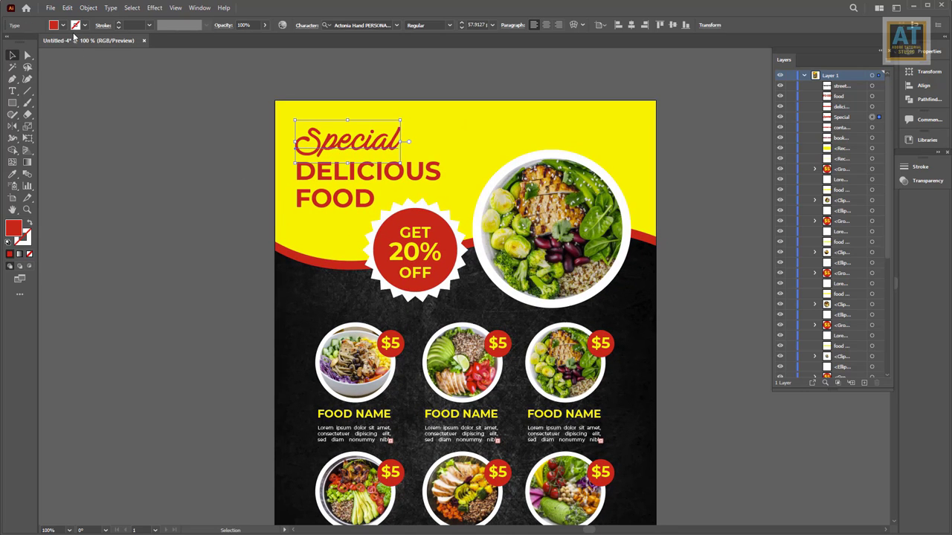
Make DELICIOUS black and fit the whole flyer in the window
{"action": "left_click", "coordinate": [75, 25]}
{"action": "left_click", "coordinate": [347, 177]}
{"action": "left_click", "coordinate": [347, 177]}
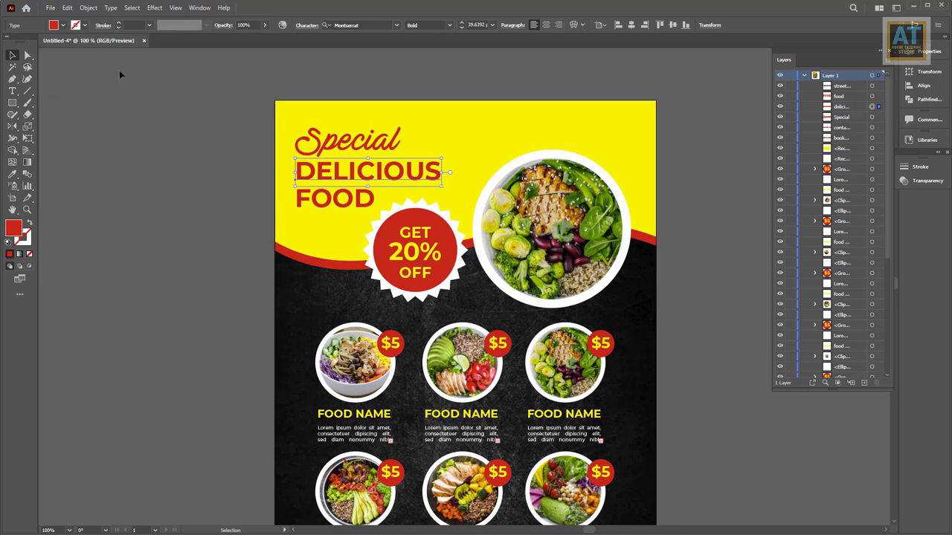
{"action": "left_click", "coordinate": [63, 25]}
{"action": "left_click", "coordinate": [32, 45]}
{"action": "left_click", "coordinate": [94, 200]}
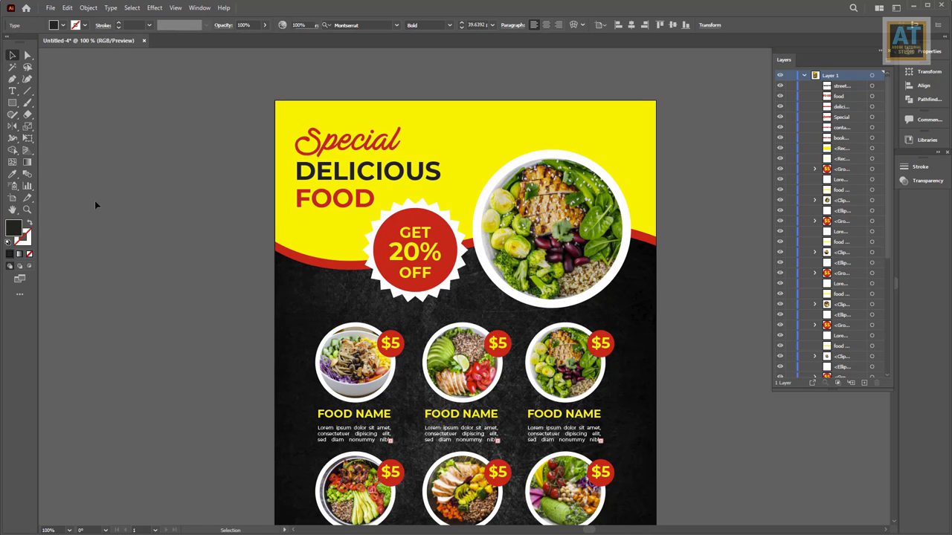
{"action": "left_click_drag", "start_coordinate": [306, 235], "coordinate": [295, 200]}
{"action": "key", "text": "ctrl+0"}
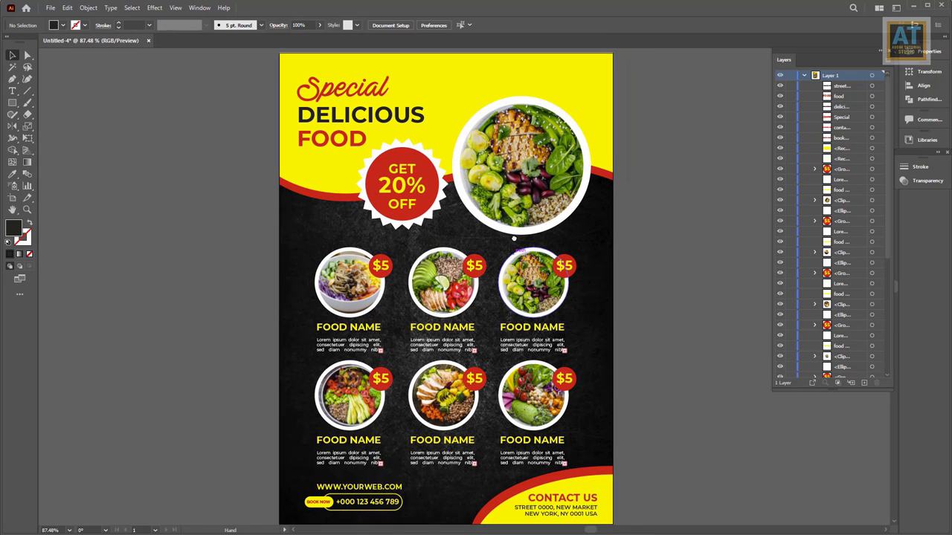
{"action": "left_click", "coordinate": [49, 7]}
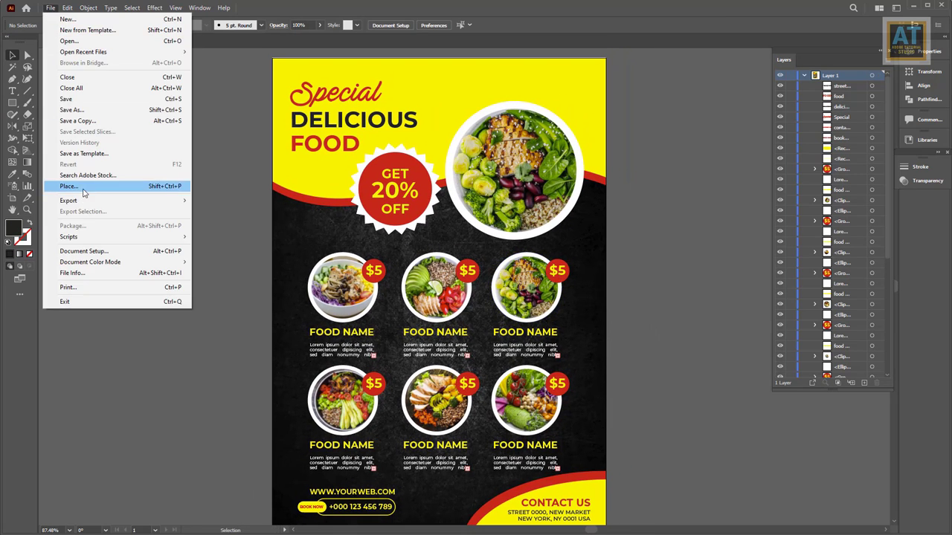
Place the chef logo image, trace it as a Black and White Logo, and expand it
{"action": "left_click", "coordinate": [67, 186]}
{"action": "double_click", "coordinate": [452, 160]}
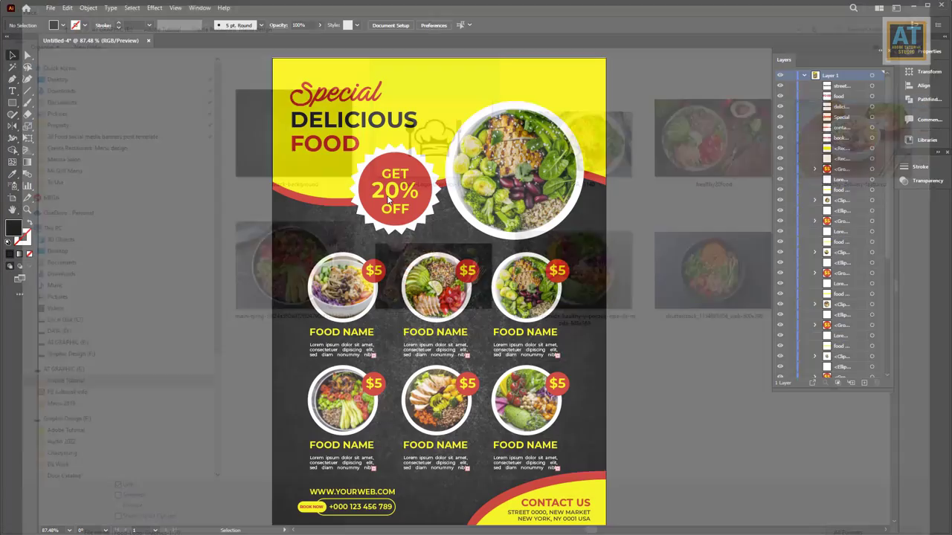
{"action": "left_click_drag", "start_coordinate": [228, 254], "coordinate": [256, 231]}
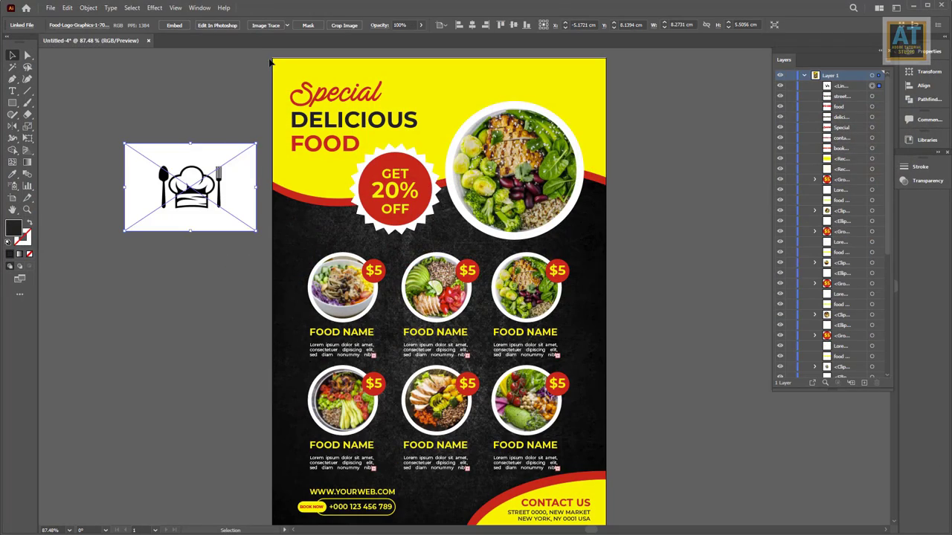
{"action": "left_click", "coordinate": [287, 26]}
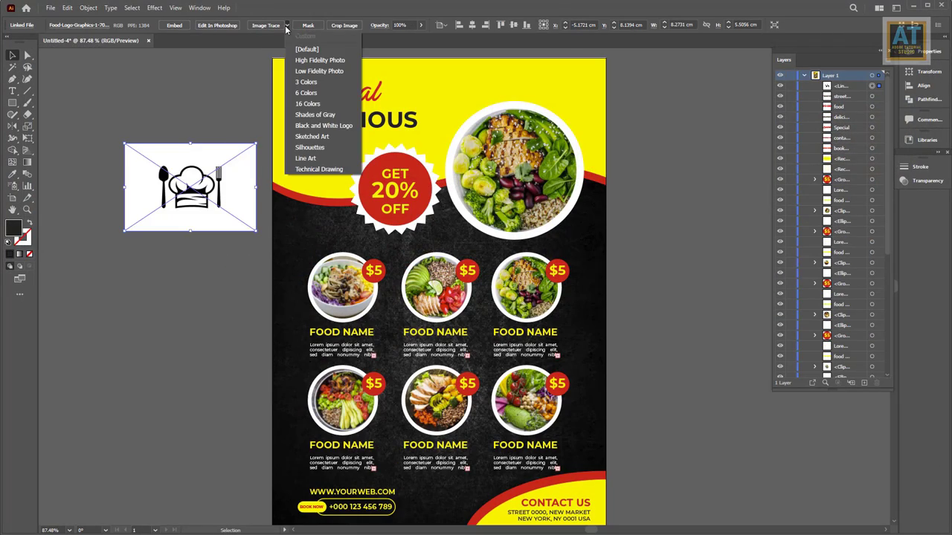
{"action": "left_click", "coordinate": [318, 126]}
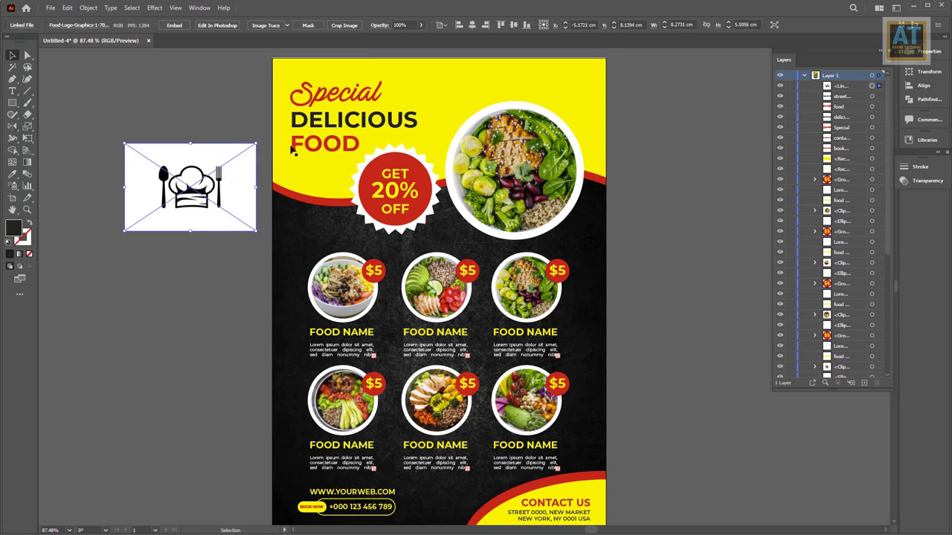
{"action": "left_click", "coordinate": [253, 25]}
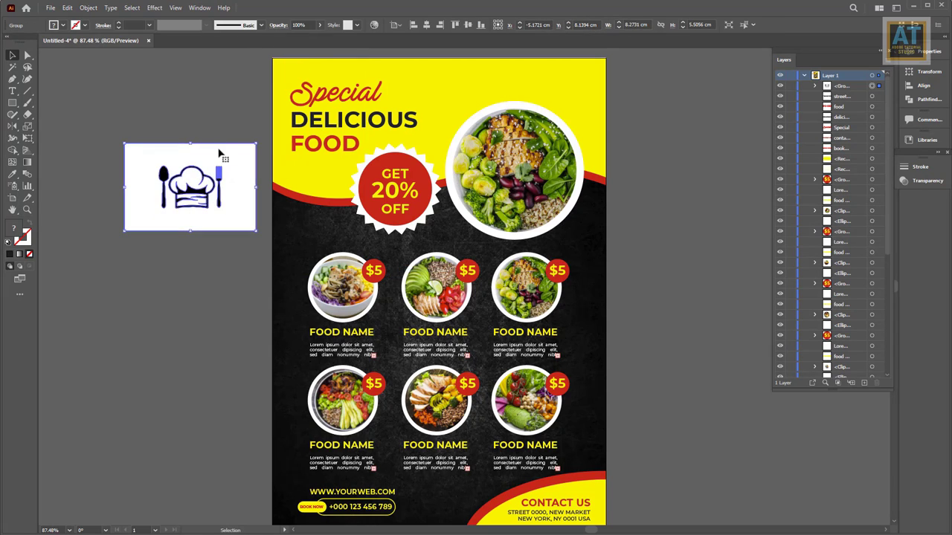
Ungroup the traced logo and delete its white background and white hat parts
{"action": "right_click", "coordinate": [211, 156]}
{"action": "left_click", "coordinate": [238, 252]}
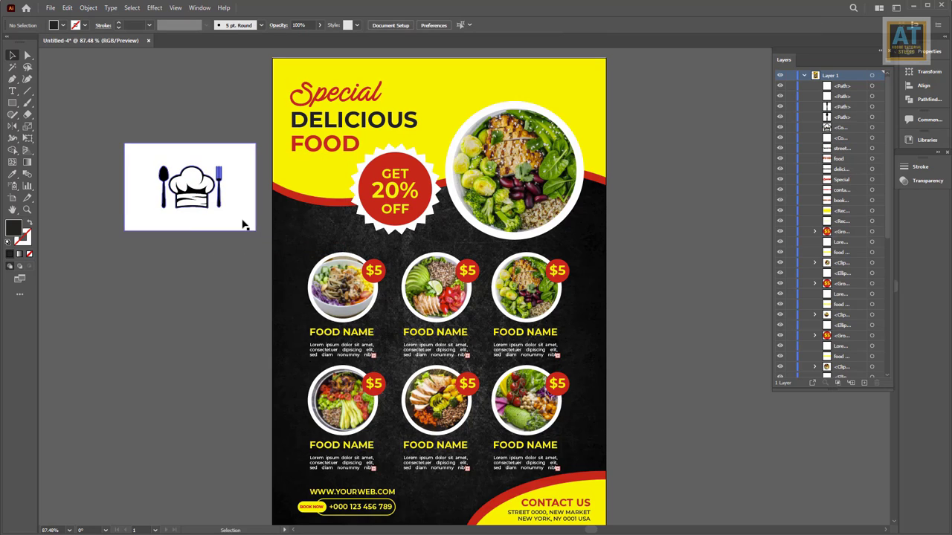
{"action": "left_click_drag", "start_coordinate": [242, 222], "coordinate": [221, 354]}
{"action": "key", "text": "Delete"}
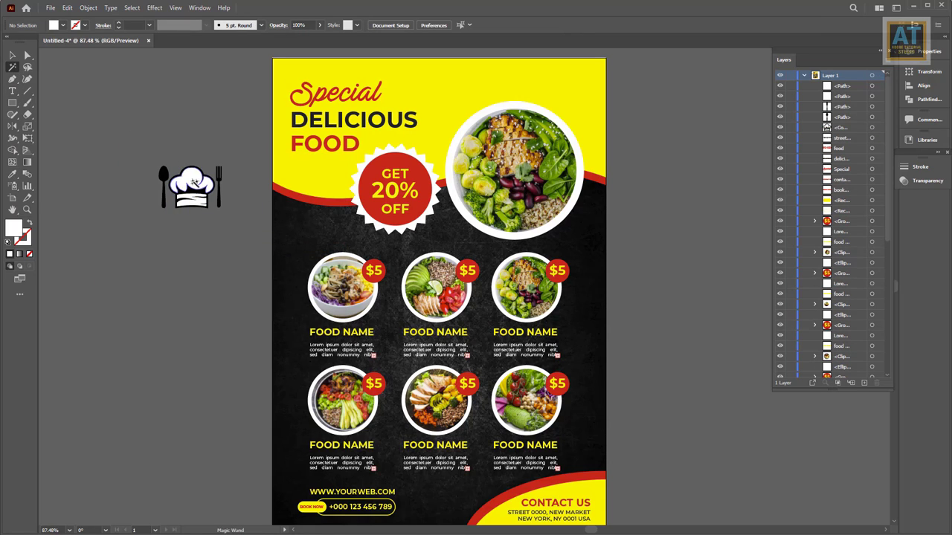
{"action": "left_click", "coordinate": [193, 182]}
{"action": "left_click", "coordinate": [13, 55]}
{"action": "key", "text": "Delete"}
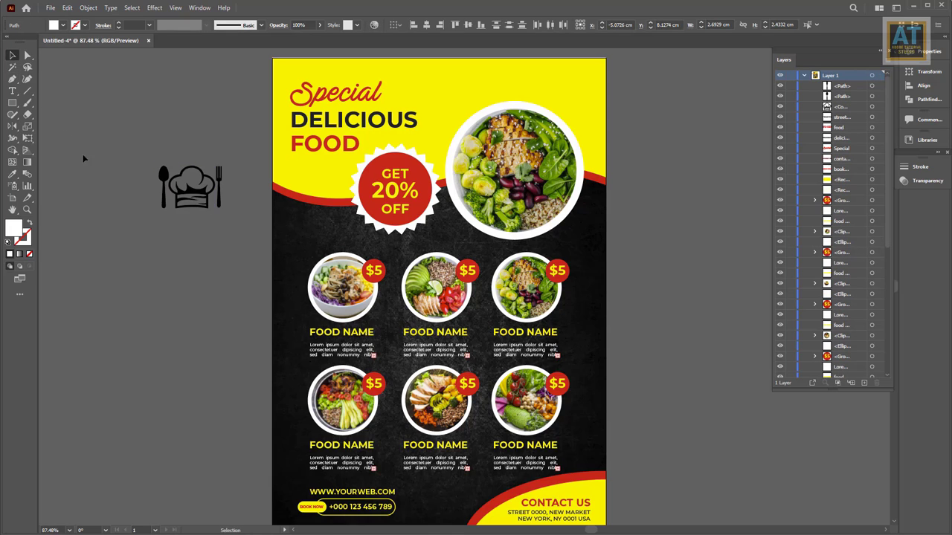
Group the chef-hat icon and move it to the flyer's top-right corner
{"action": "key", "text": "ctrl+a"}
{"action": "key", "text": "ctrl+g"}
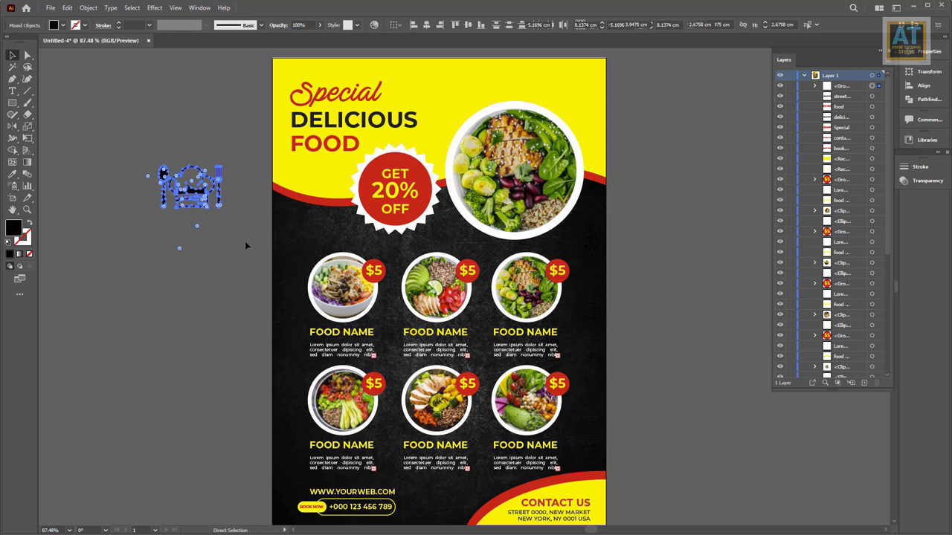
{"action": "mouse_move", "coordinate": [192, 192]}
{"action": "left_mouse_down"}
{"action": "mouse_move", "coordinate": [588, 123]}
{"action": "mouse_move", "coordinate": [586, 112]}
{"action": "left_mouse_up"}
{"action": "key", "text": "ctrl+1"}
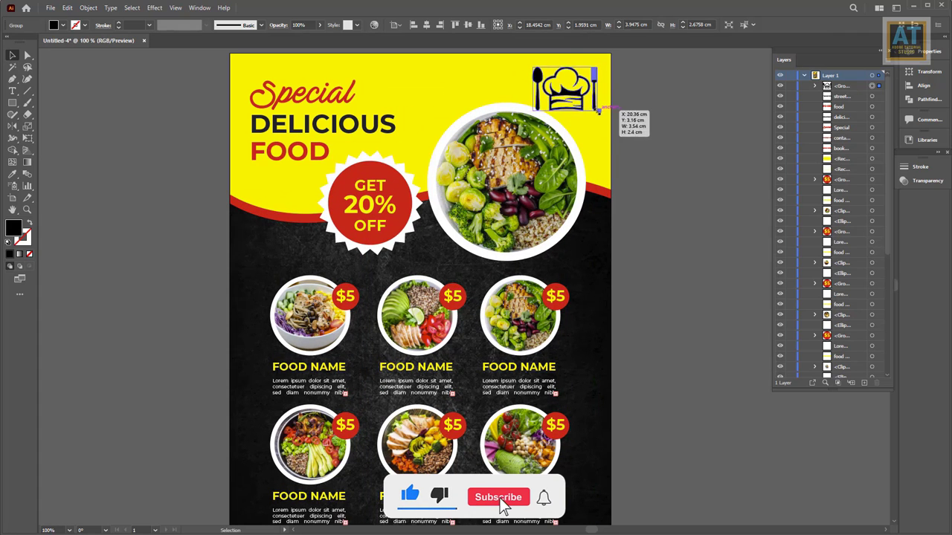
{"action": "key", "text": "ctrl+shift+a"}
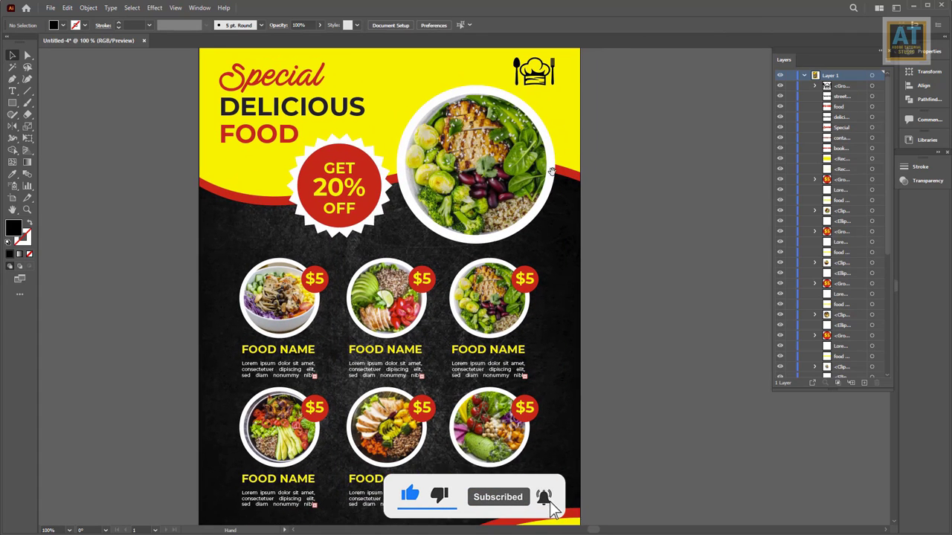
{"action": "mouse_move", "coordinate": [578, 324]}
{"action": "left_mouse_down"}
{"action": "mouse_move", "coordinate": [534, 270]}
{"action": "mouse_move", "coordinate": [447, 295]}
{"action": "left_mouse_up"}
{"action": "left_click", "coordinate": [498, 277]}
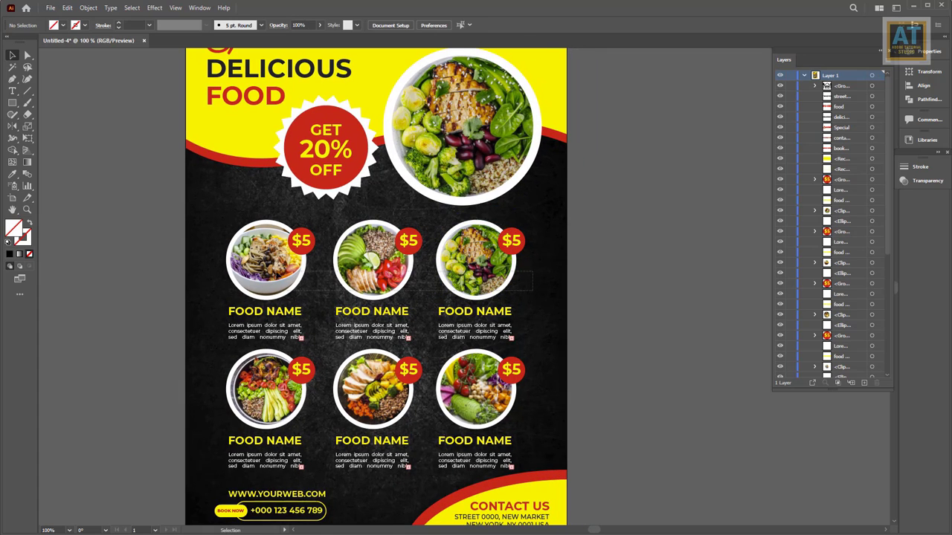
Group the top-row bowls, the bottom-row bowls, then both rows into one group
{"action": "left_click_drag", "start_coordinate": [232, 238], "coordinate": [228, 224]}
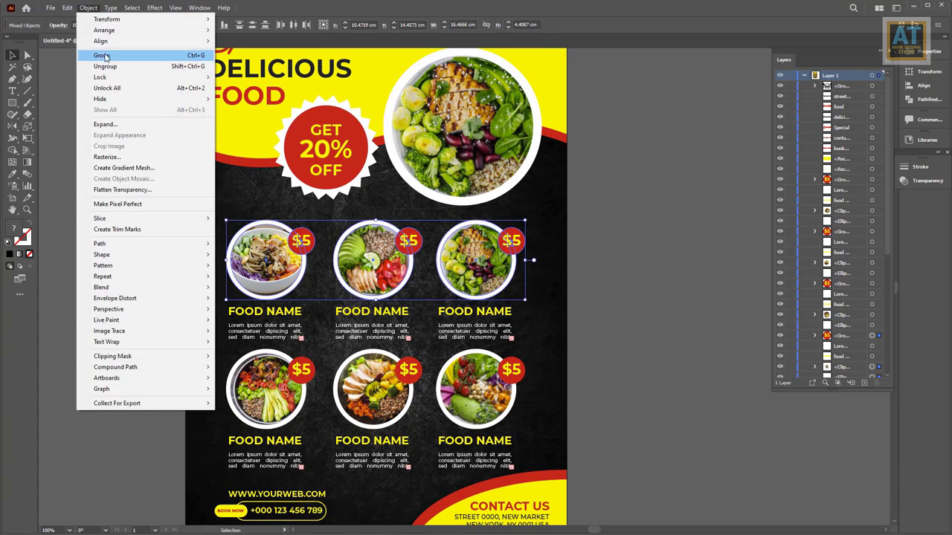
{"action": "left_click", "coordinate": [108, 56]}
{"action": "left_click_drag", "start_coordinate": [351, 326], "coordinate": [334, 274]}
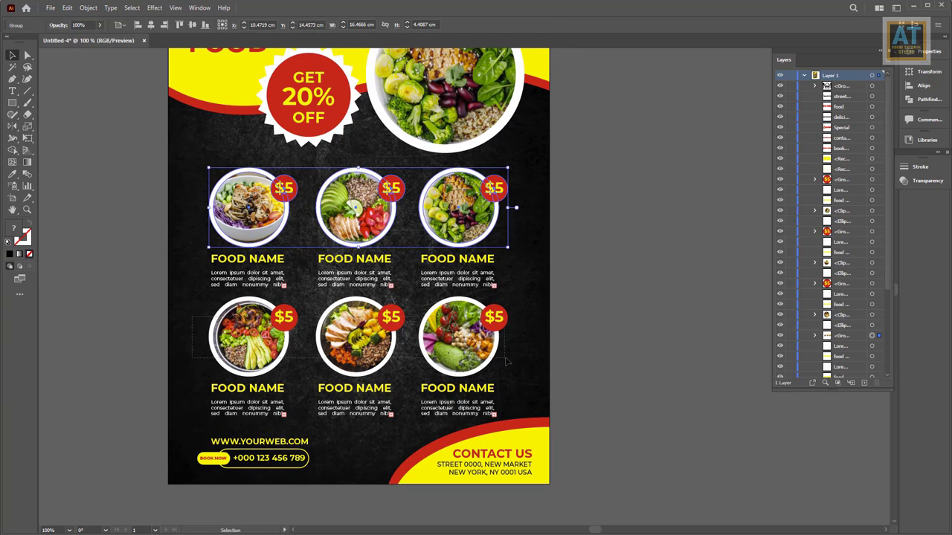
{"action": "left_click_drag", "start_coordinate": [506, 362], "coordinate": [507, 363]}
{"action": "left_click", "coordinate": [88, 7]}
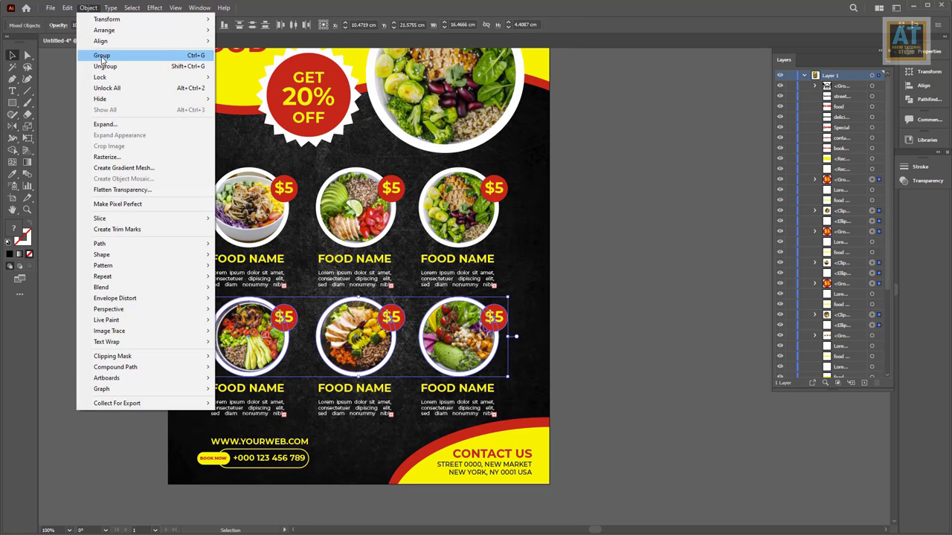
{"action": "left_click", "coordinate": [104, 57]}
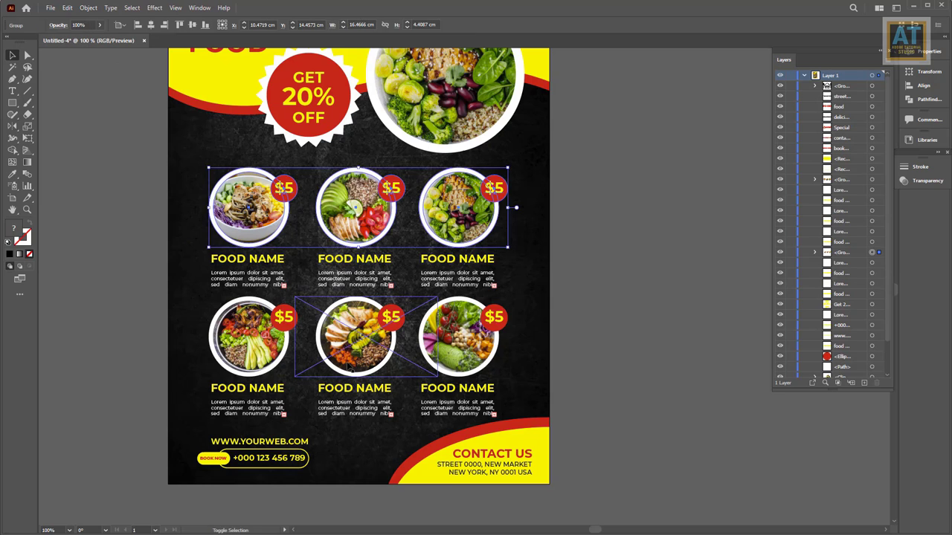
{"action": "left_click_drag", "start_coordinate": [350, 335], "coordinate": [148, 154]}
{"action": "left_click", "coordinate": [68, 9]}
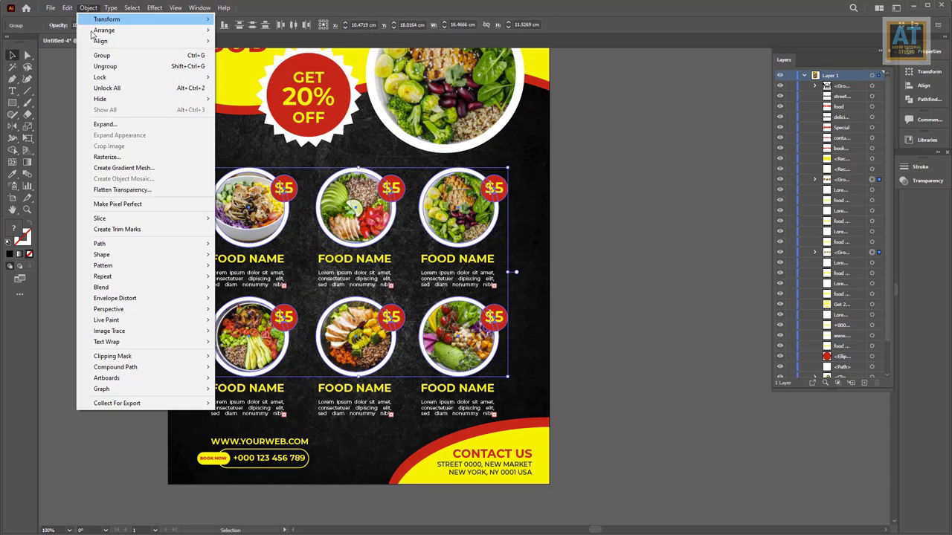
{"action": "left_click", "coordinate": [131, 59]}
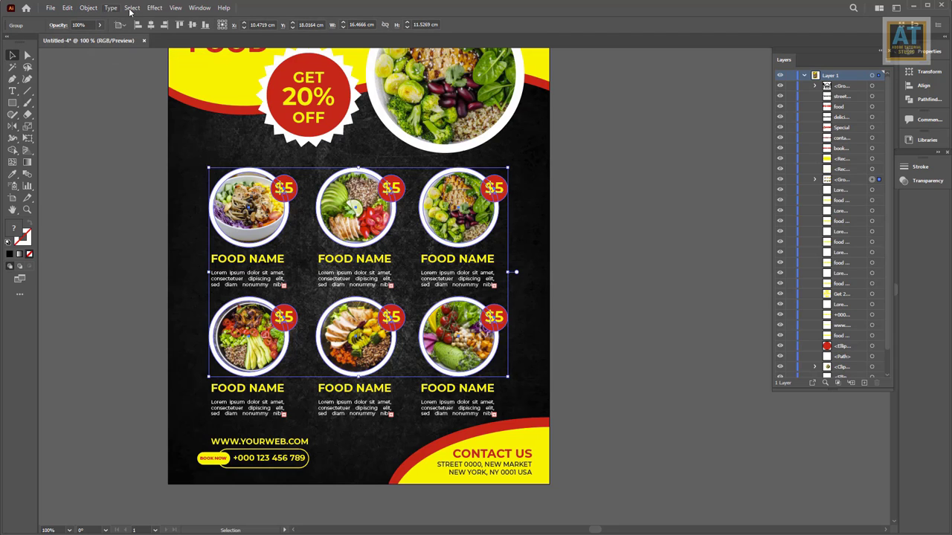
Apply a drop shadow with default settings to the grouped bowls
{"action": "left_click", "coordinate": [155, 8]}
{"action": "mouse_move", "coordinate": [168, 120]}
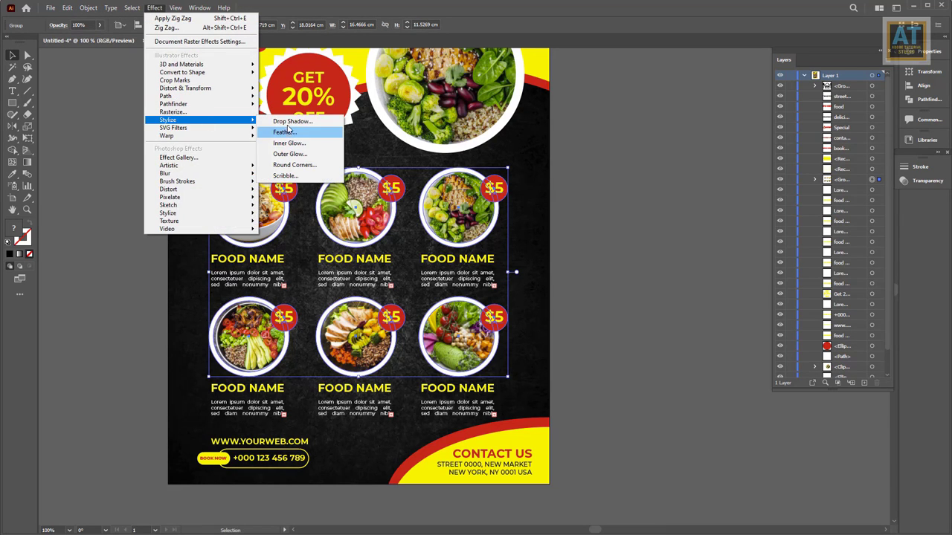
{"action": "left_click", "coordinate": [292, 121]}
{"action": "left_click", "coordinate": [596, 403]}
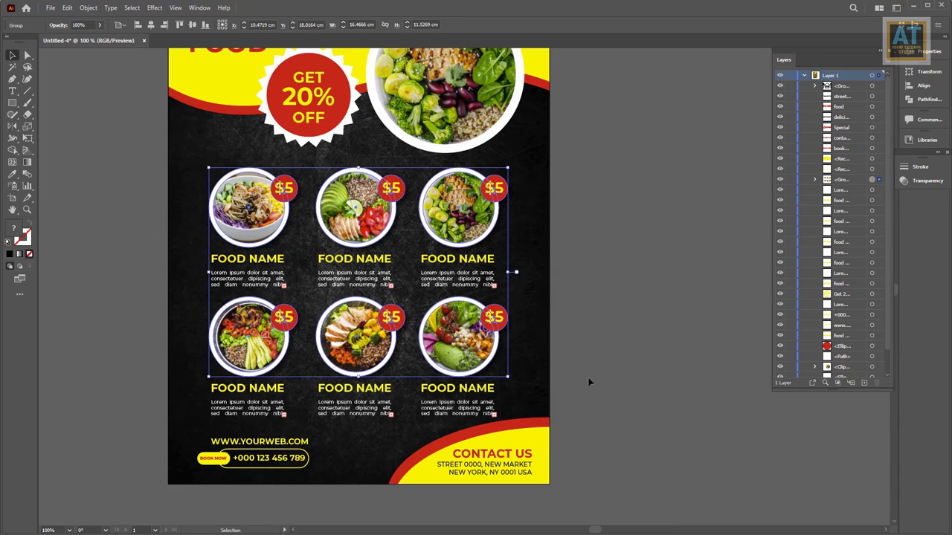
{"action": "left_click", "coordinate": [568, 260]}
{"action": "scroll", "coordinate": [357, 297], "scroll_direction": "up", "scroll_amount": 2}
Give the large top salad circle a drop shadow
{"action": "left_click", "coordinate": [447, 134]}
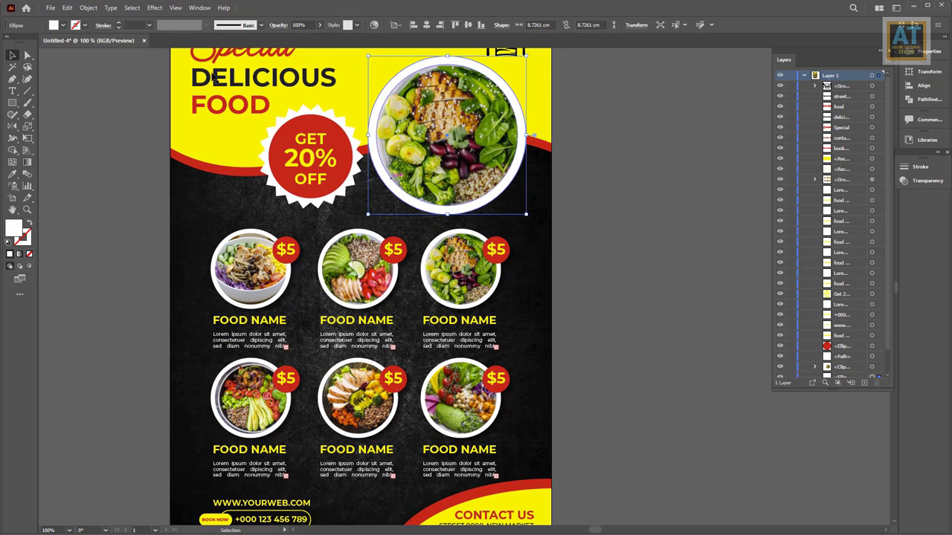
{"action": "left_click", "coordinate": [155, 8]}
{"action": "left_click", "coordinate": [164, 18]}
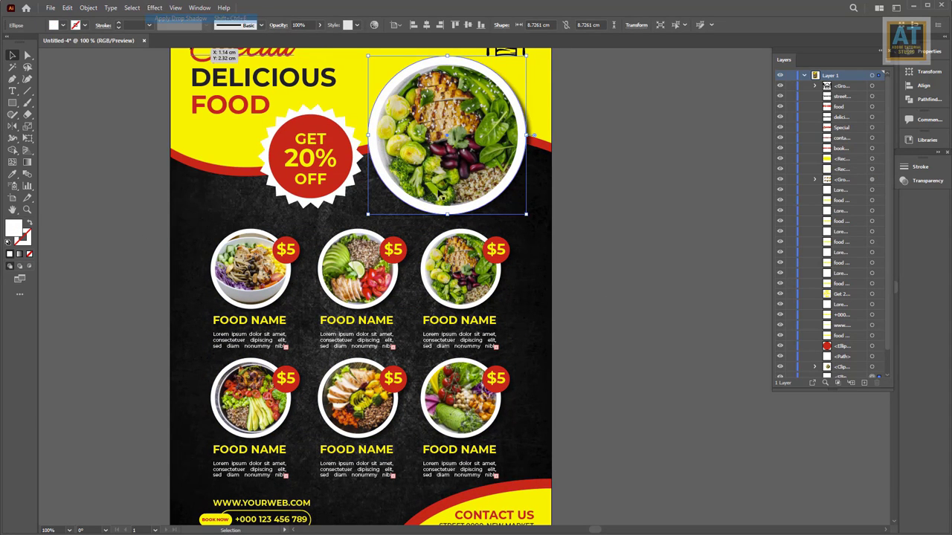
{"action": "left_click", "coordinate": [617, 284]}
{"action": "key", "text": "ctrl+0"}
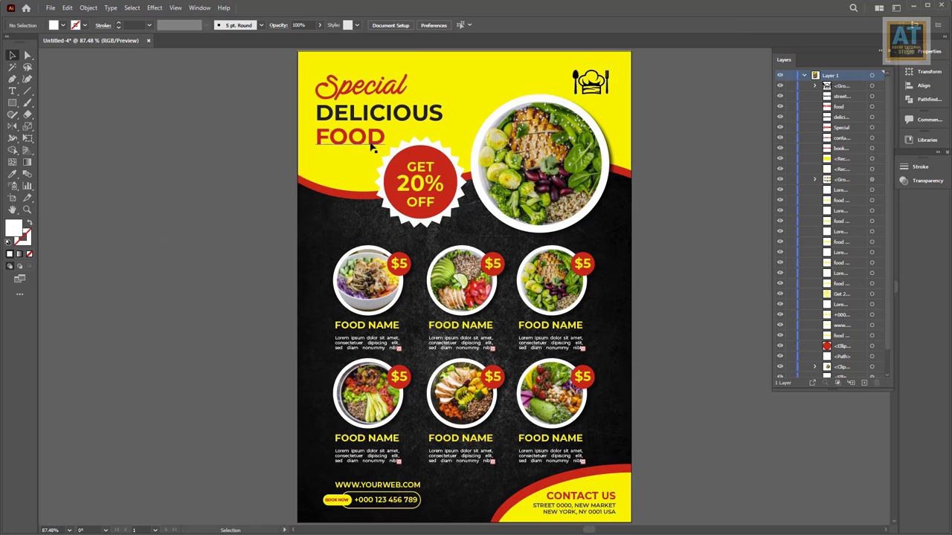
Group the Special, DELICIOUS and FOOD headline words and close the Layers panel
{"action": "left_click", "coordinate": [372, 141]}
{"action": "left_click", "coordinate": [406, 111], "text": "shift"}
{"action": "left_click", "coordinate": [357, 86], "text": "shift"}
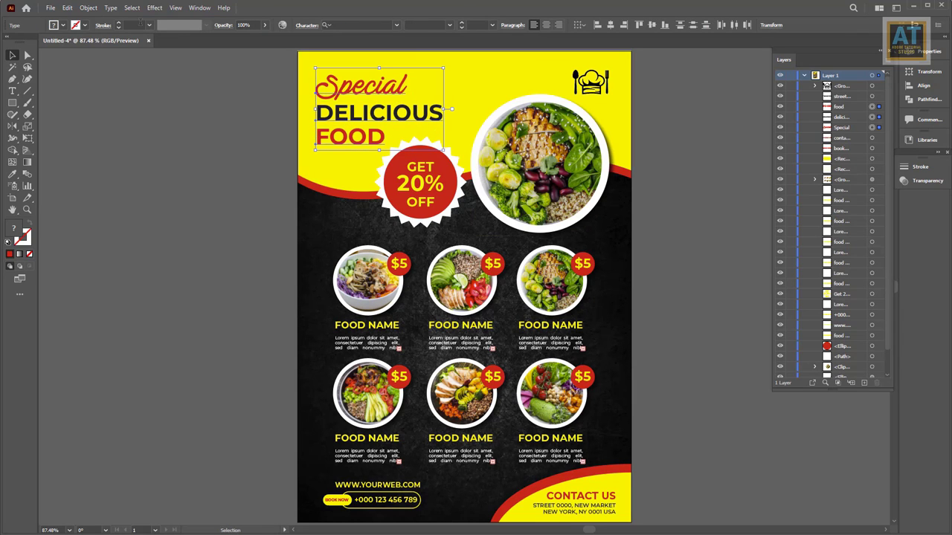
{"action": "left_click", "coordinate": [88, 7]}
{"action": "left_click", "coordinate": [100, 56]}
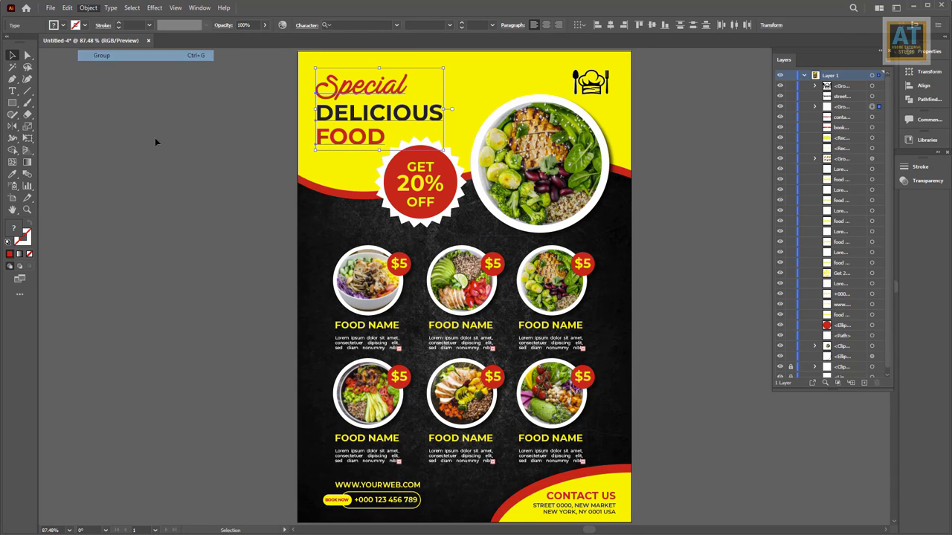
{"action": "left_click", "coordinate": [154, 139]}
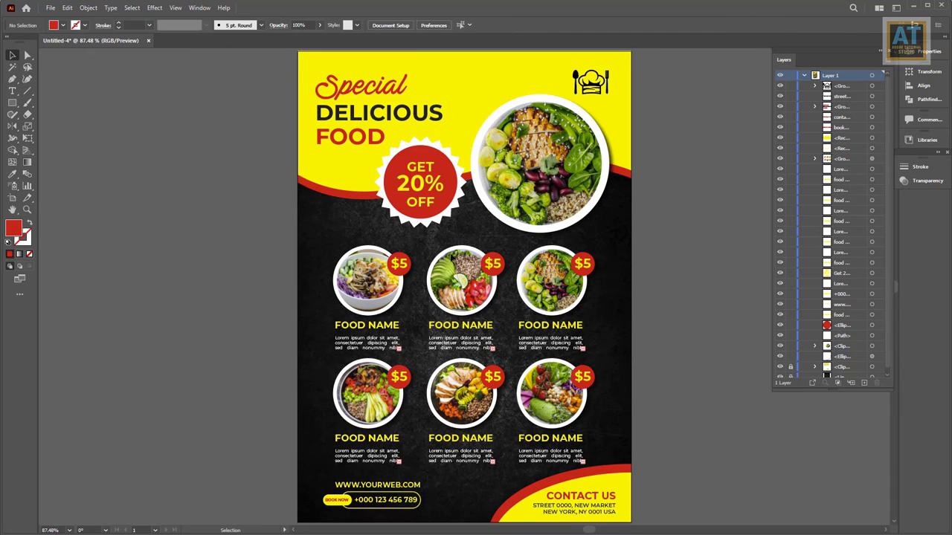
{"action": "left_click", "coordinate": [891, 51]}
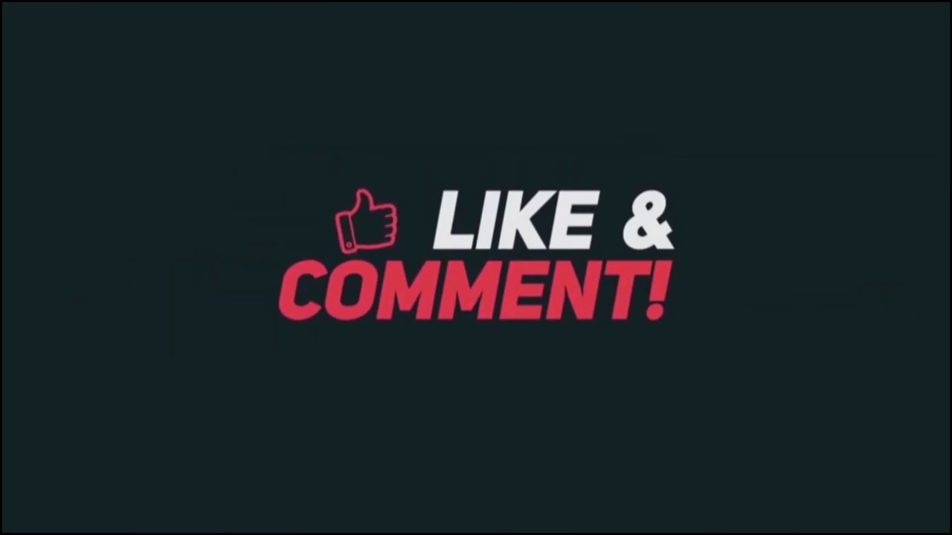